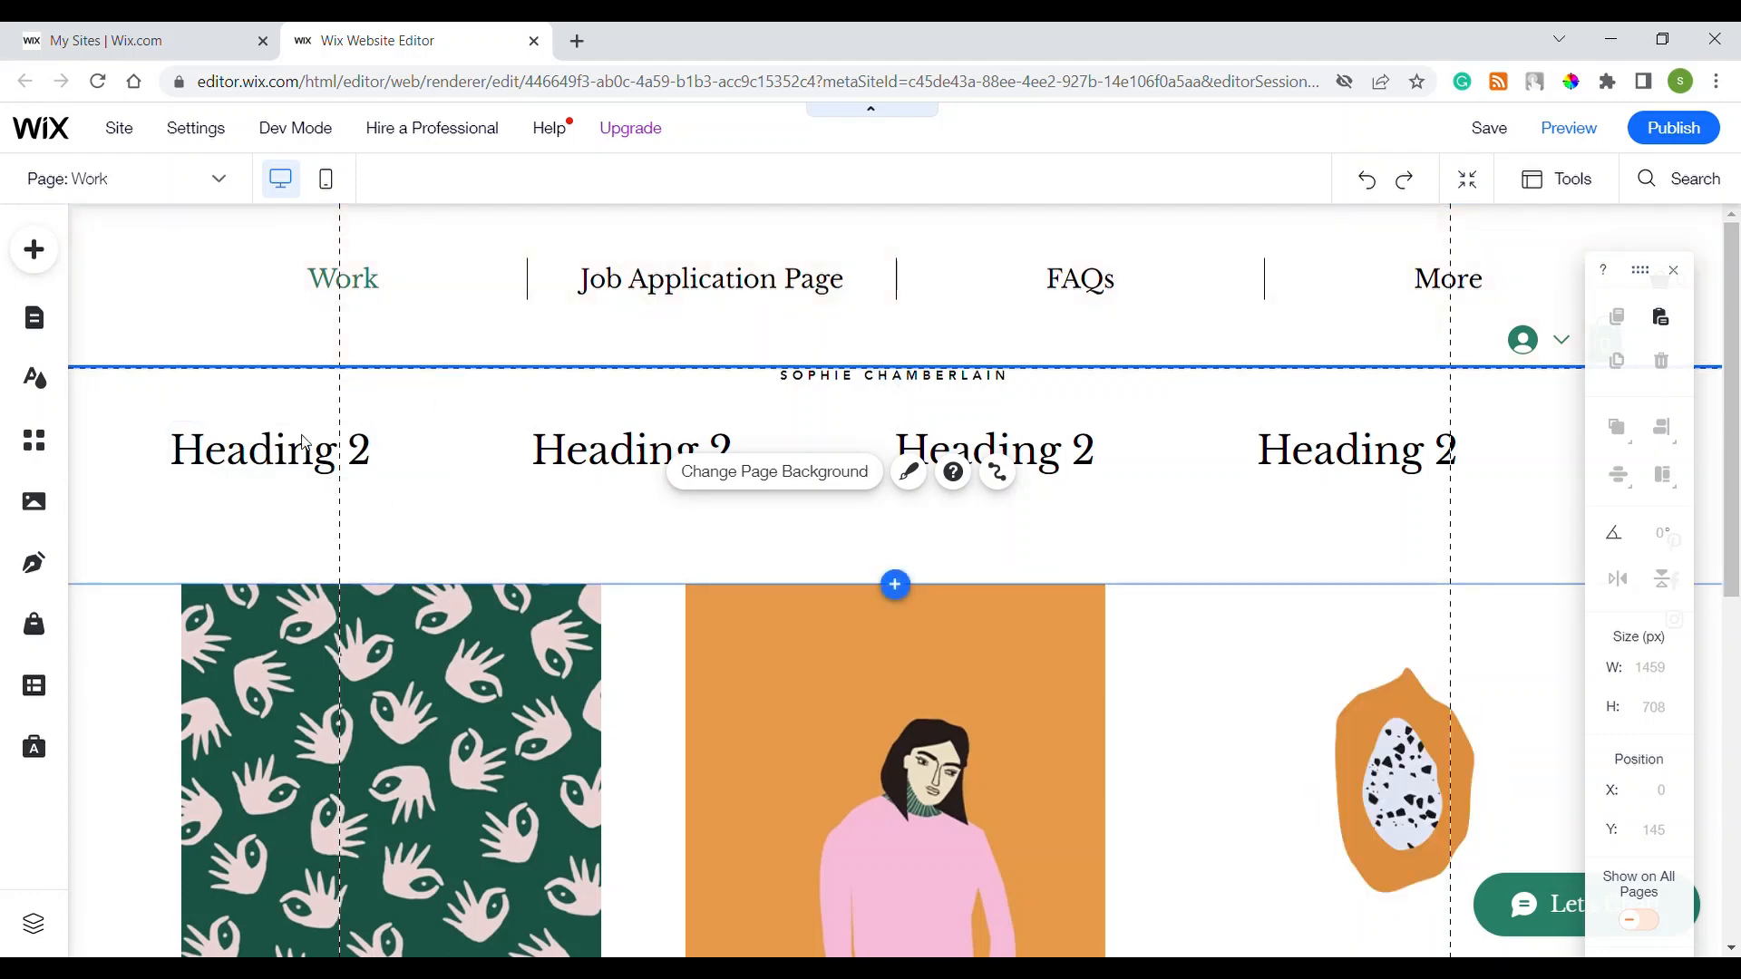
- Add the Announcements (We're Back!) welcome lightbox to the site
left_click(47, 247)
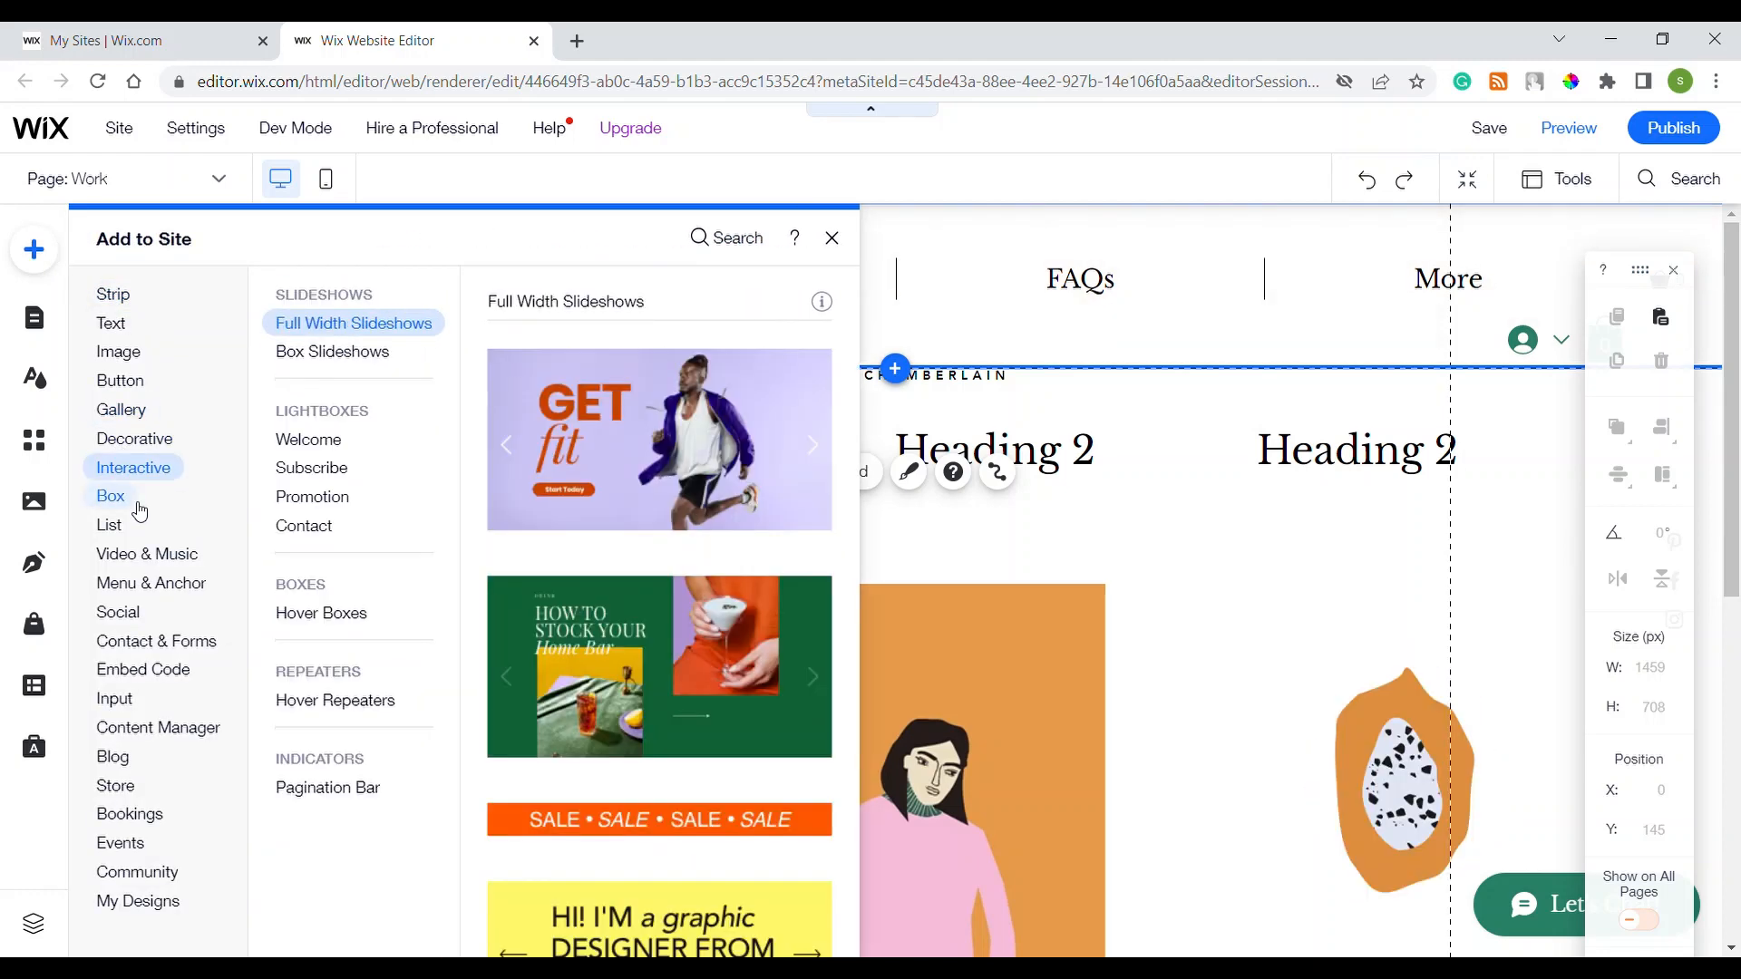
mouse_move(132, 508)
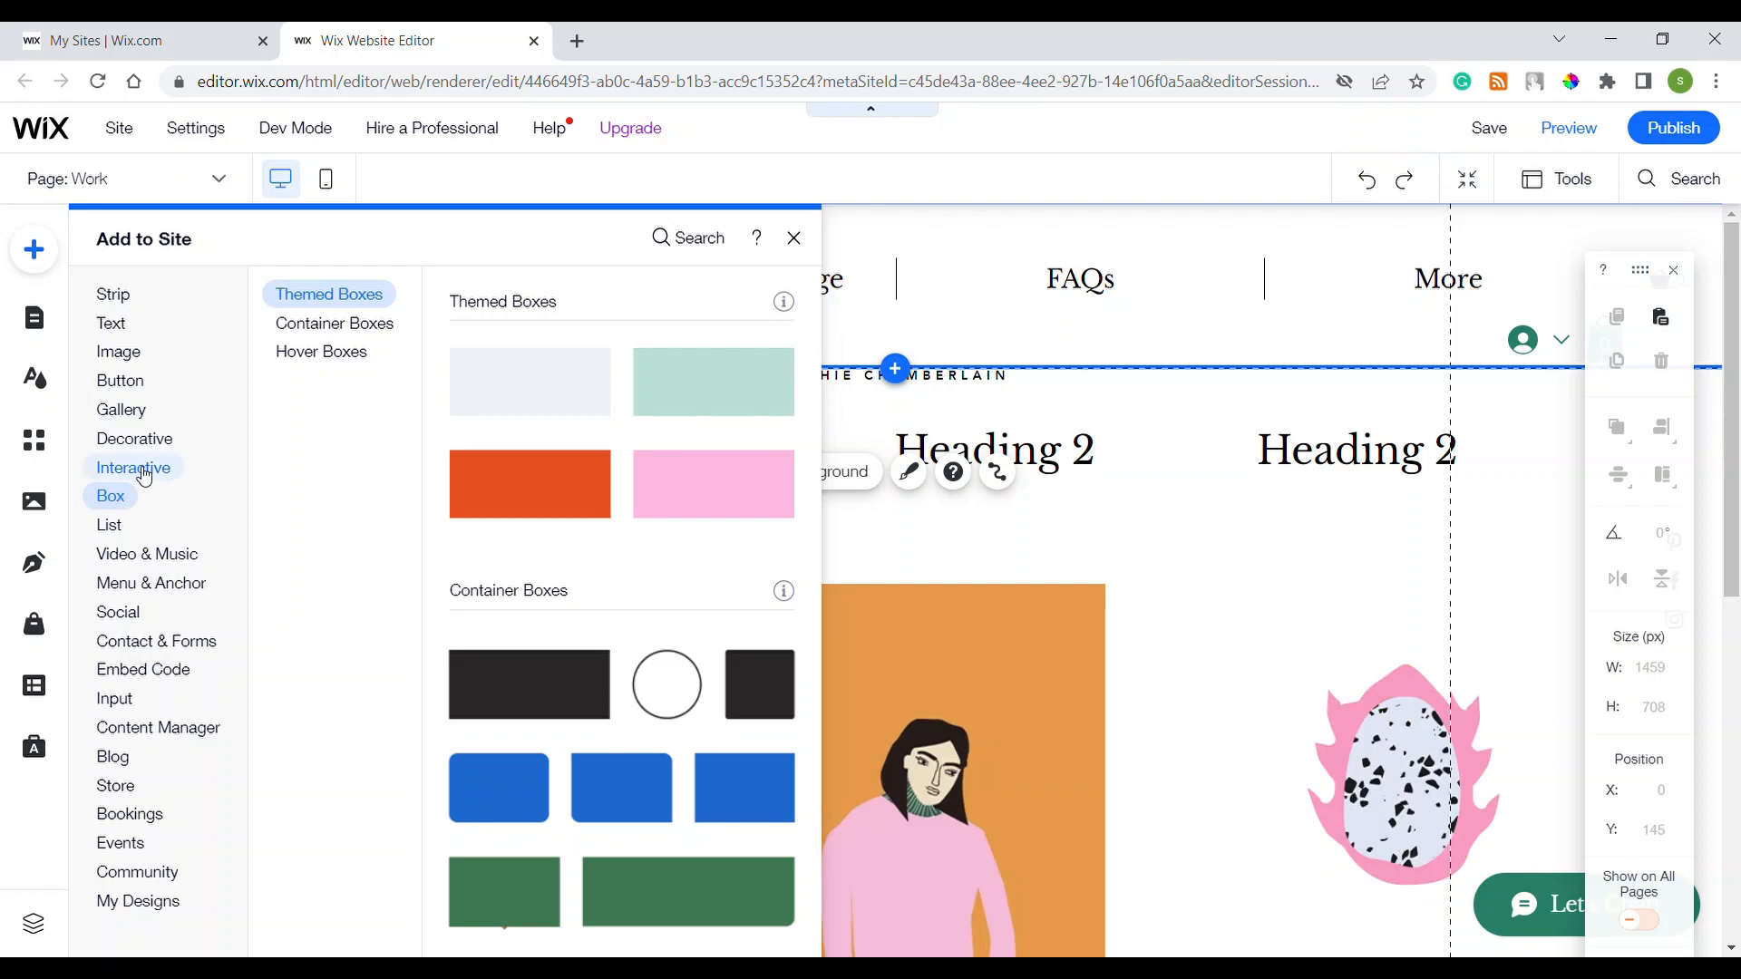
mouse_move(145, 438)
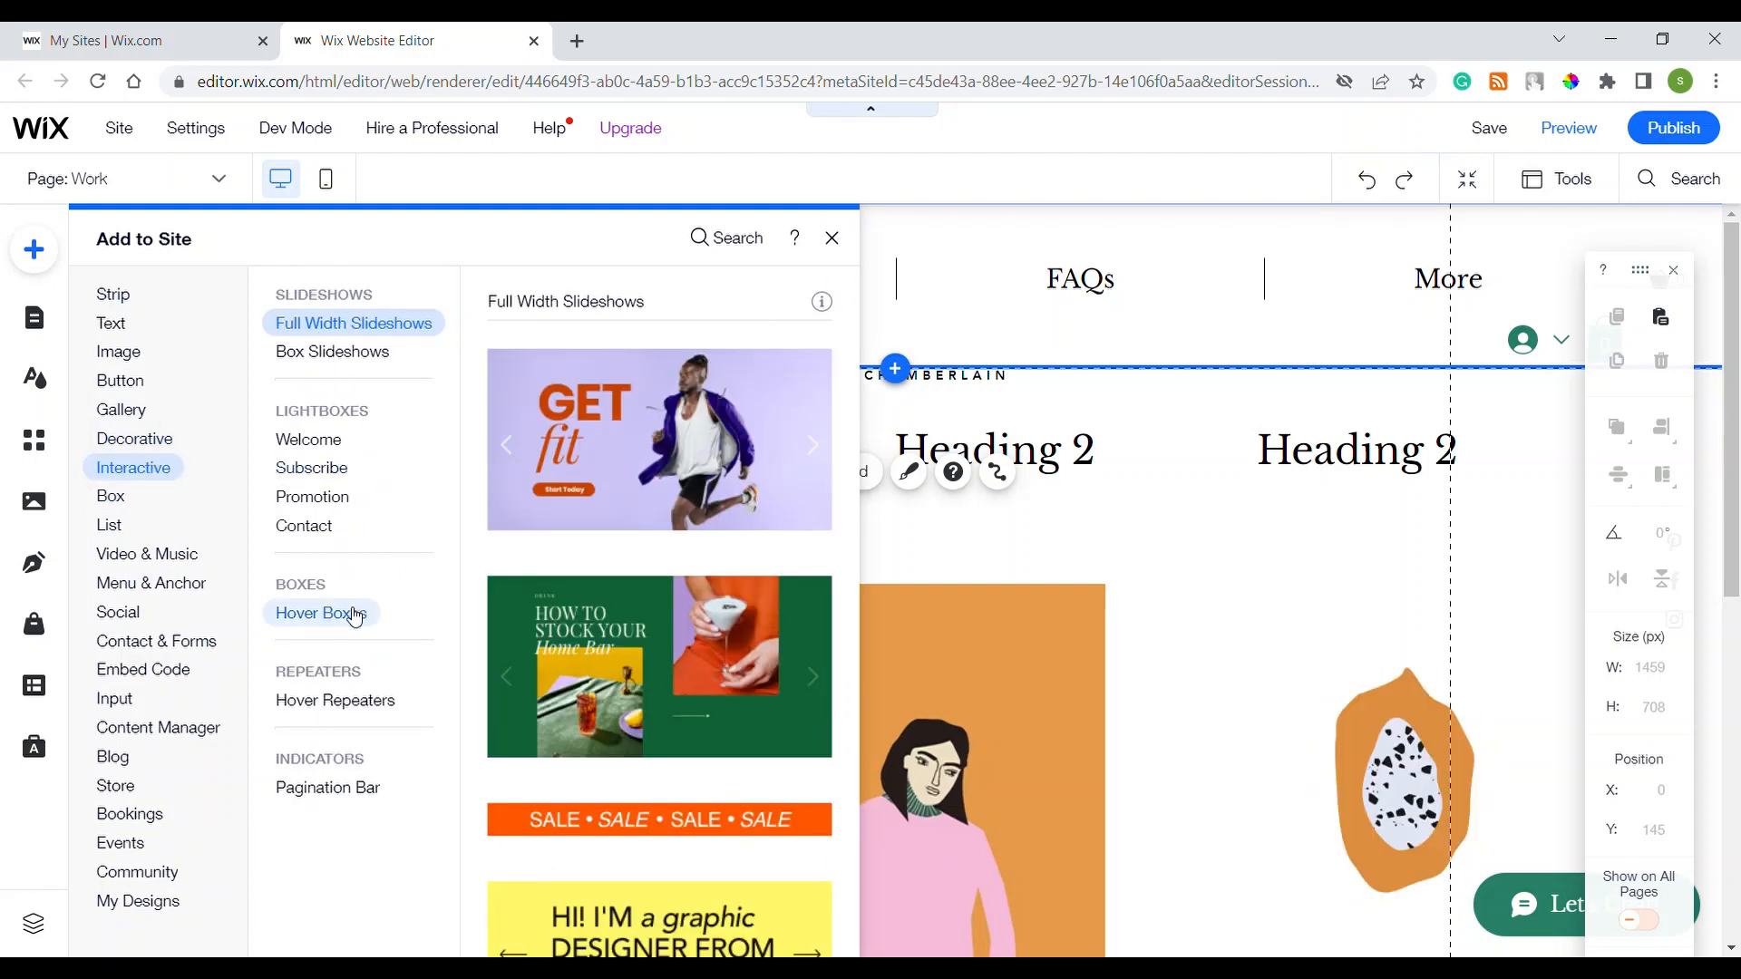
mouse_move(311, 449)
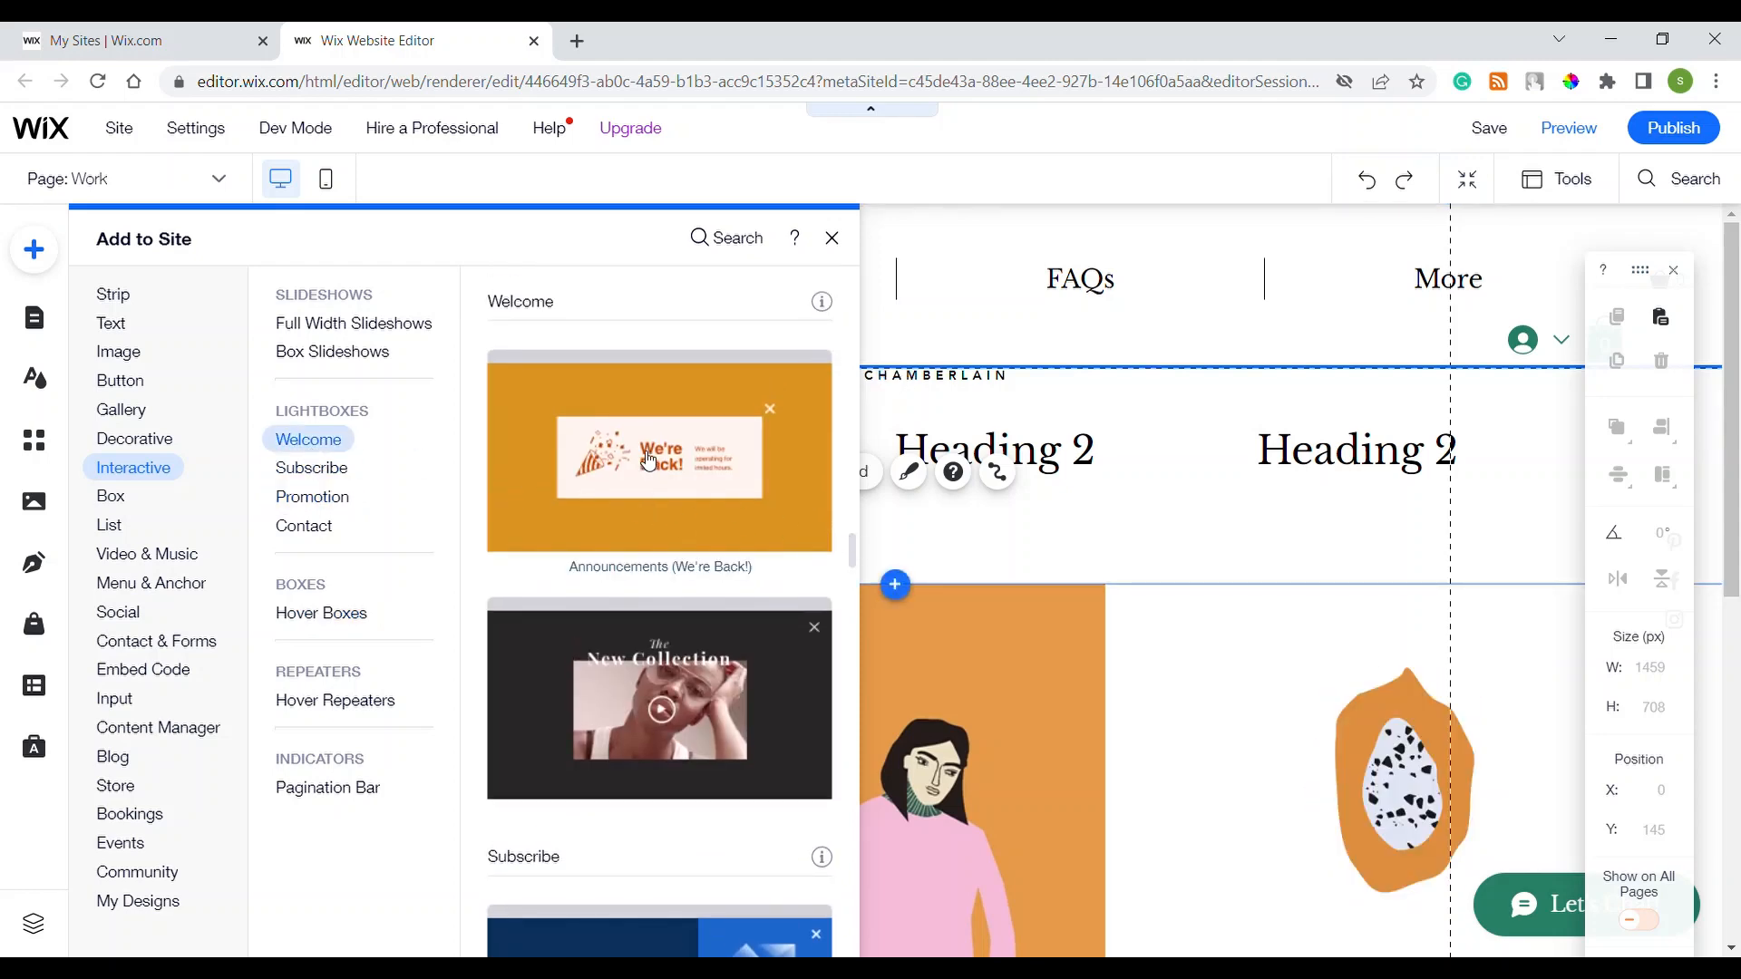
left_click(832, 463)
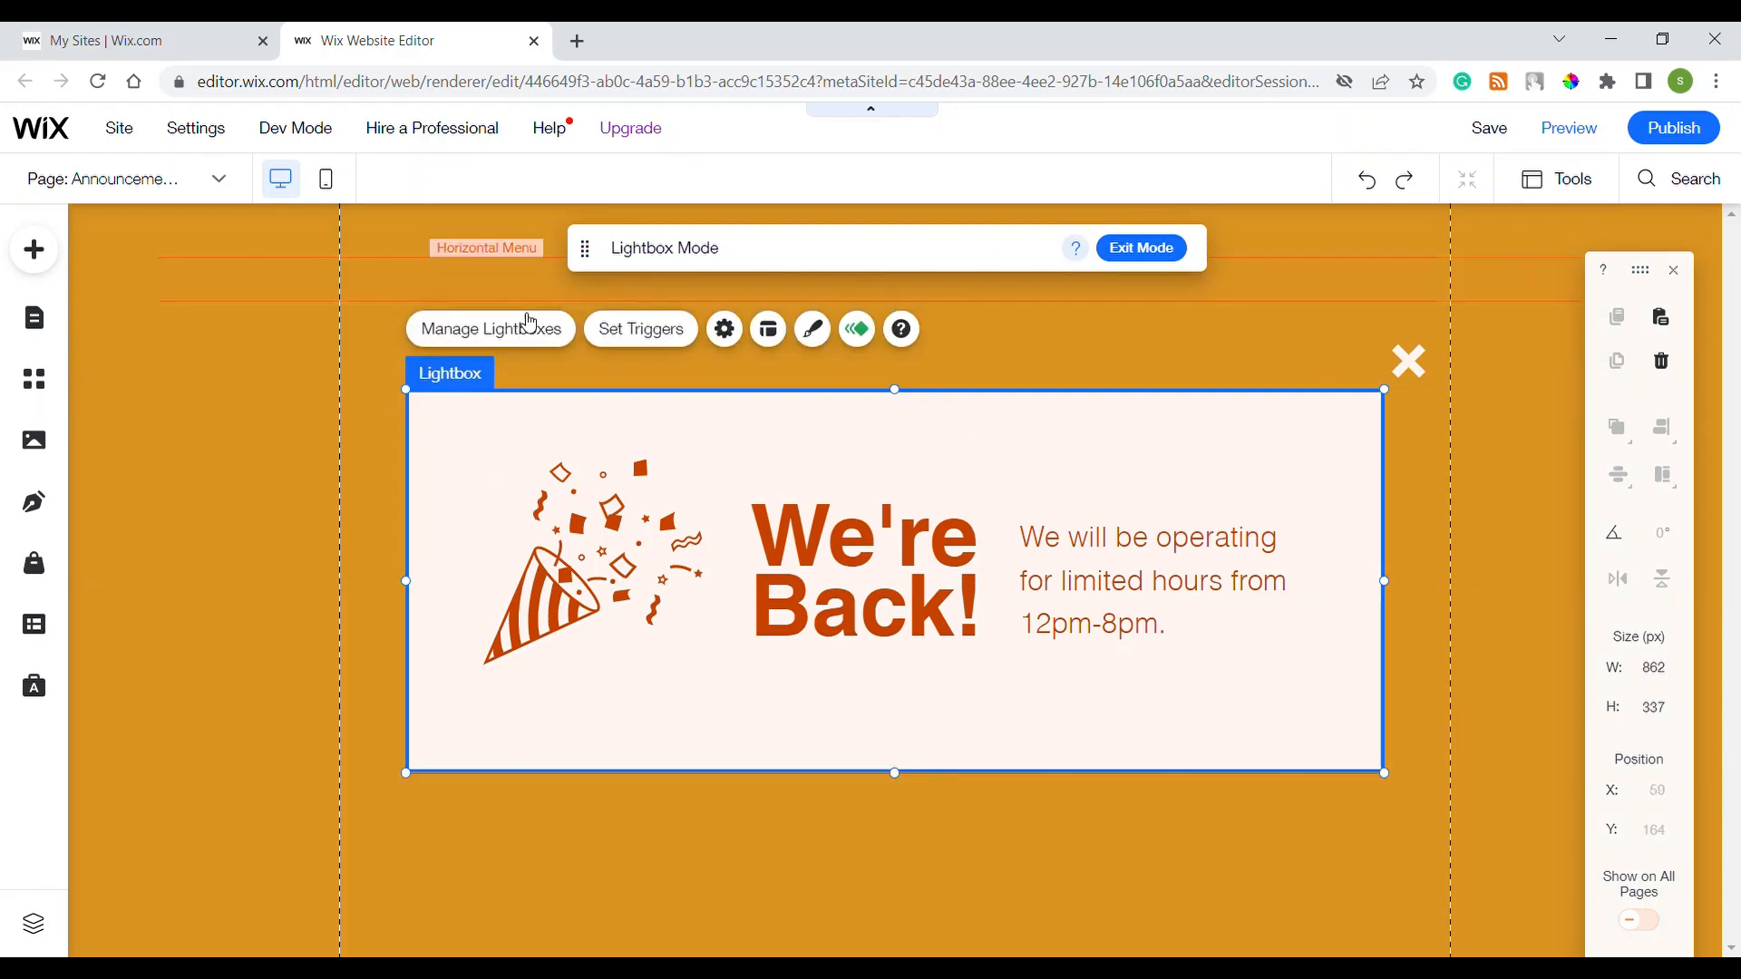
left_click(530, 325)
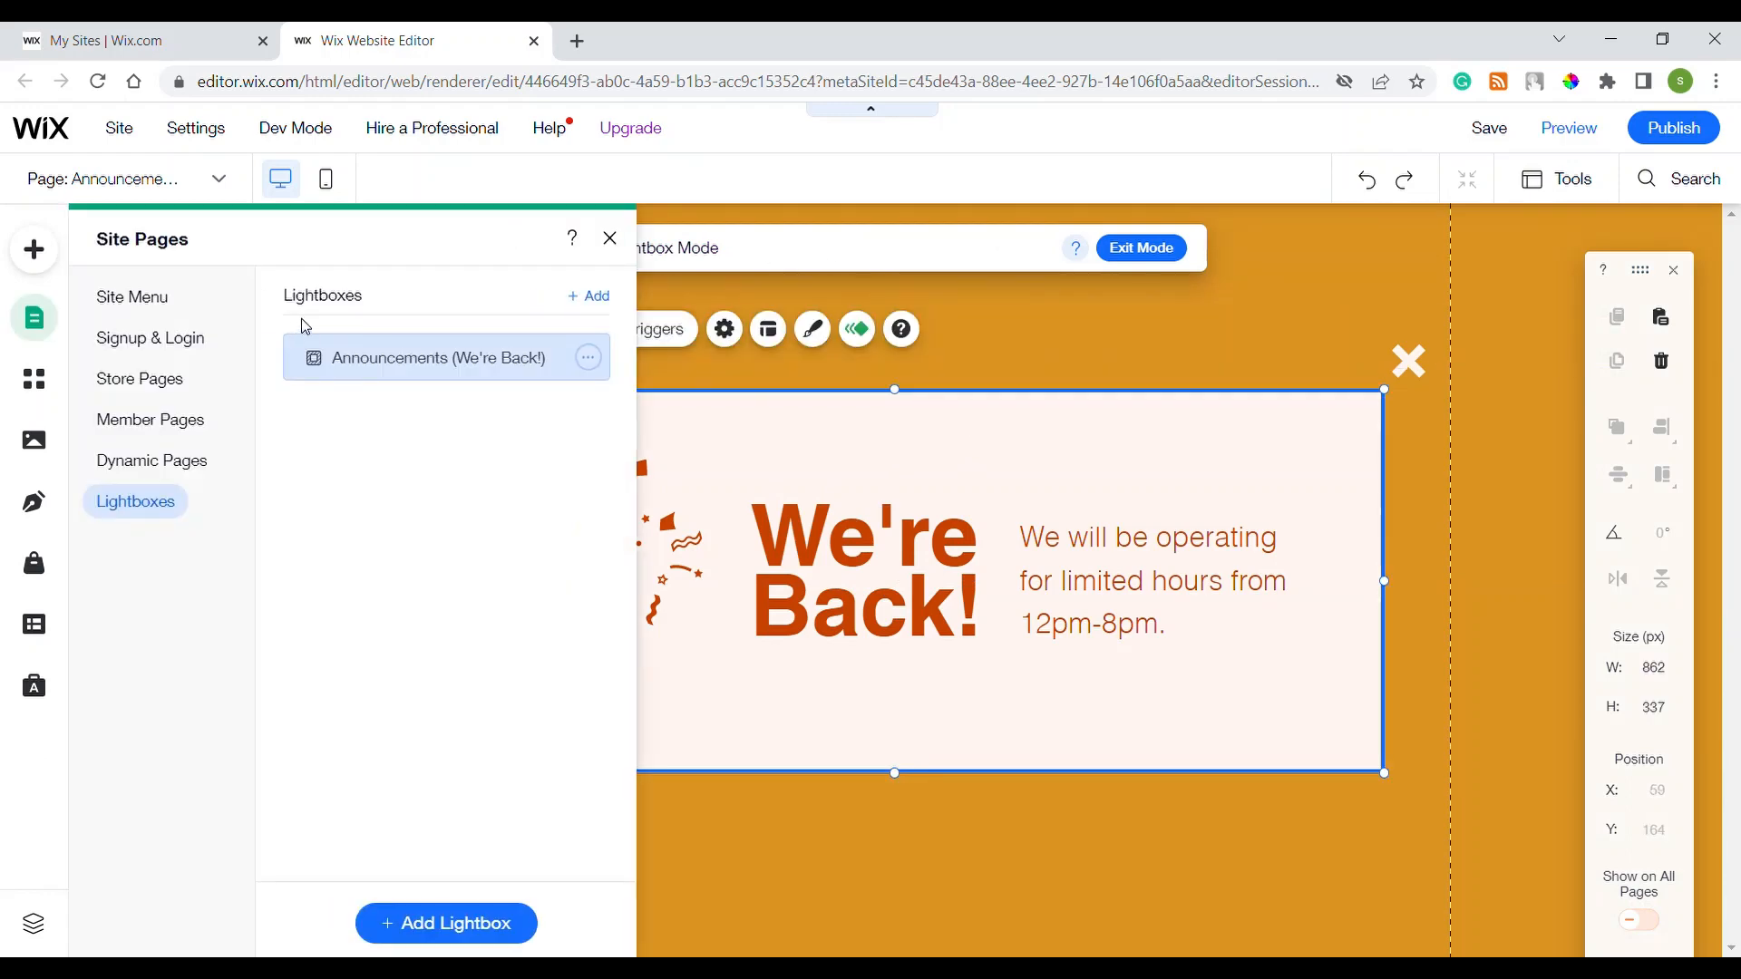
left_click(610, 239)
left_click(272, 308)
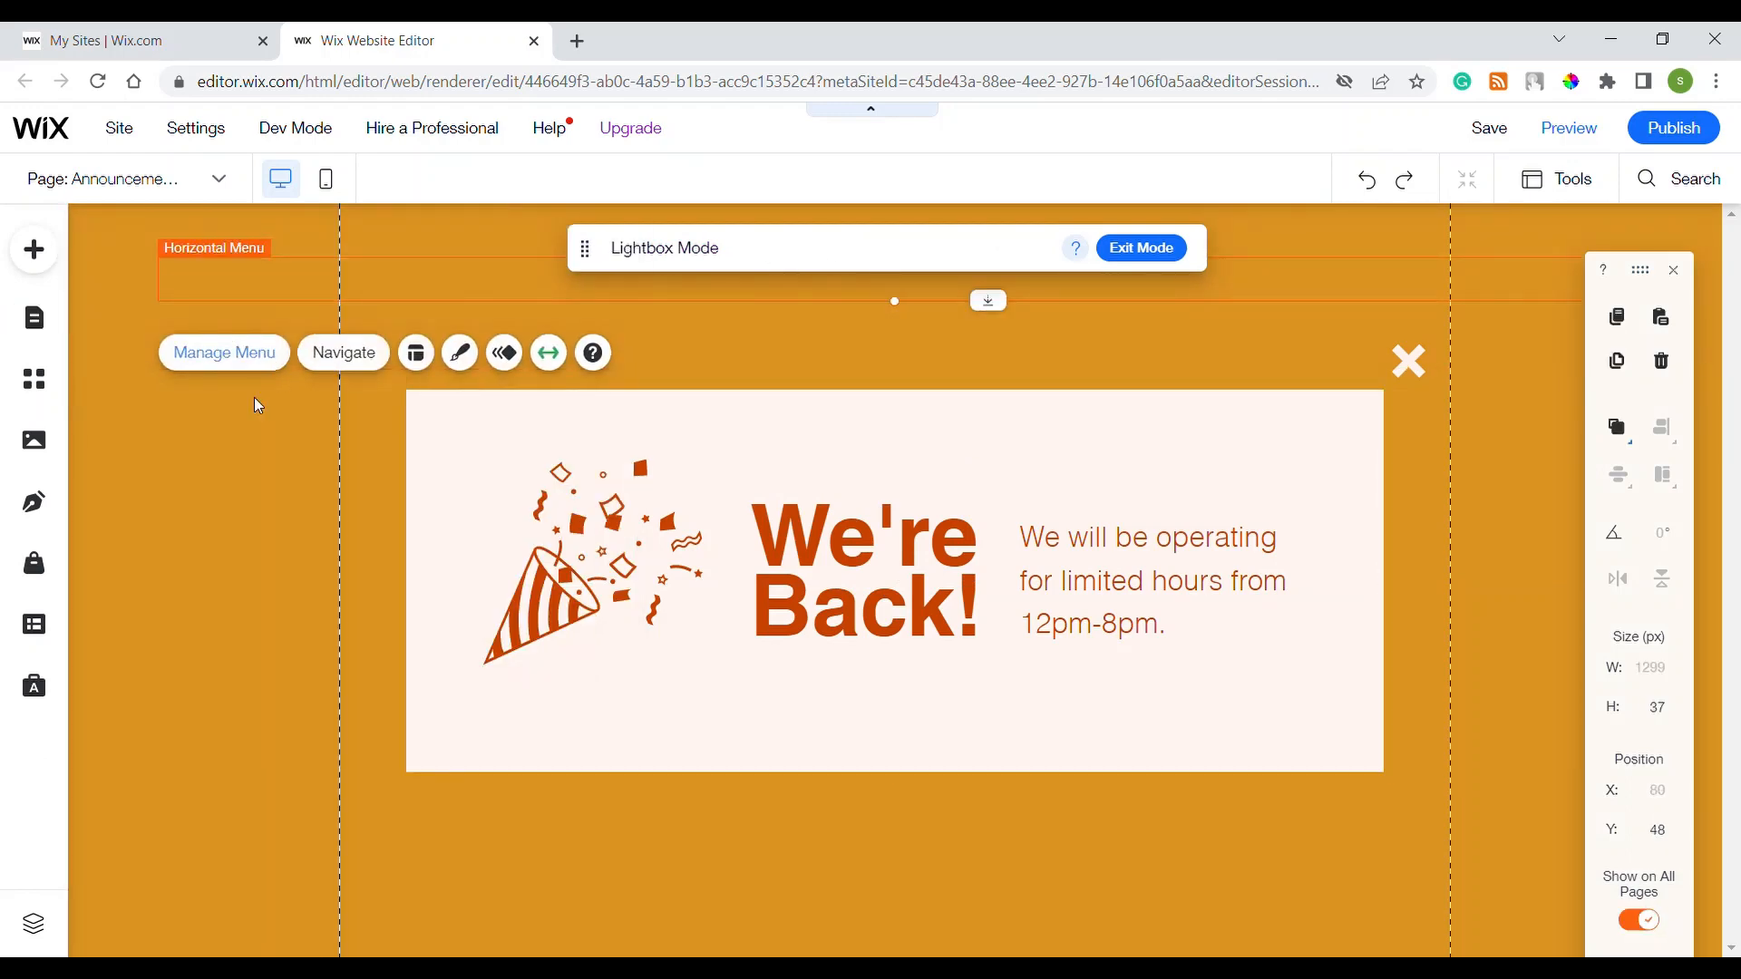
- Set the opacity of the lightbox's overlay background colour to 0%
left_click(320, 482)
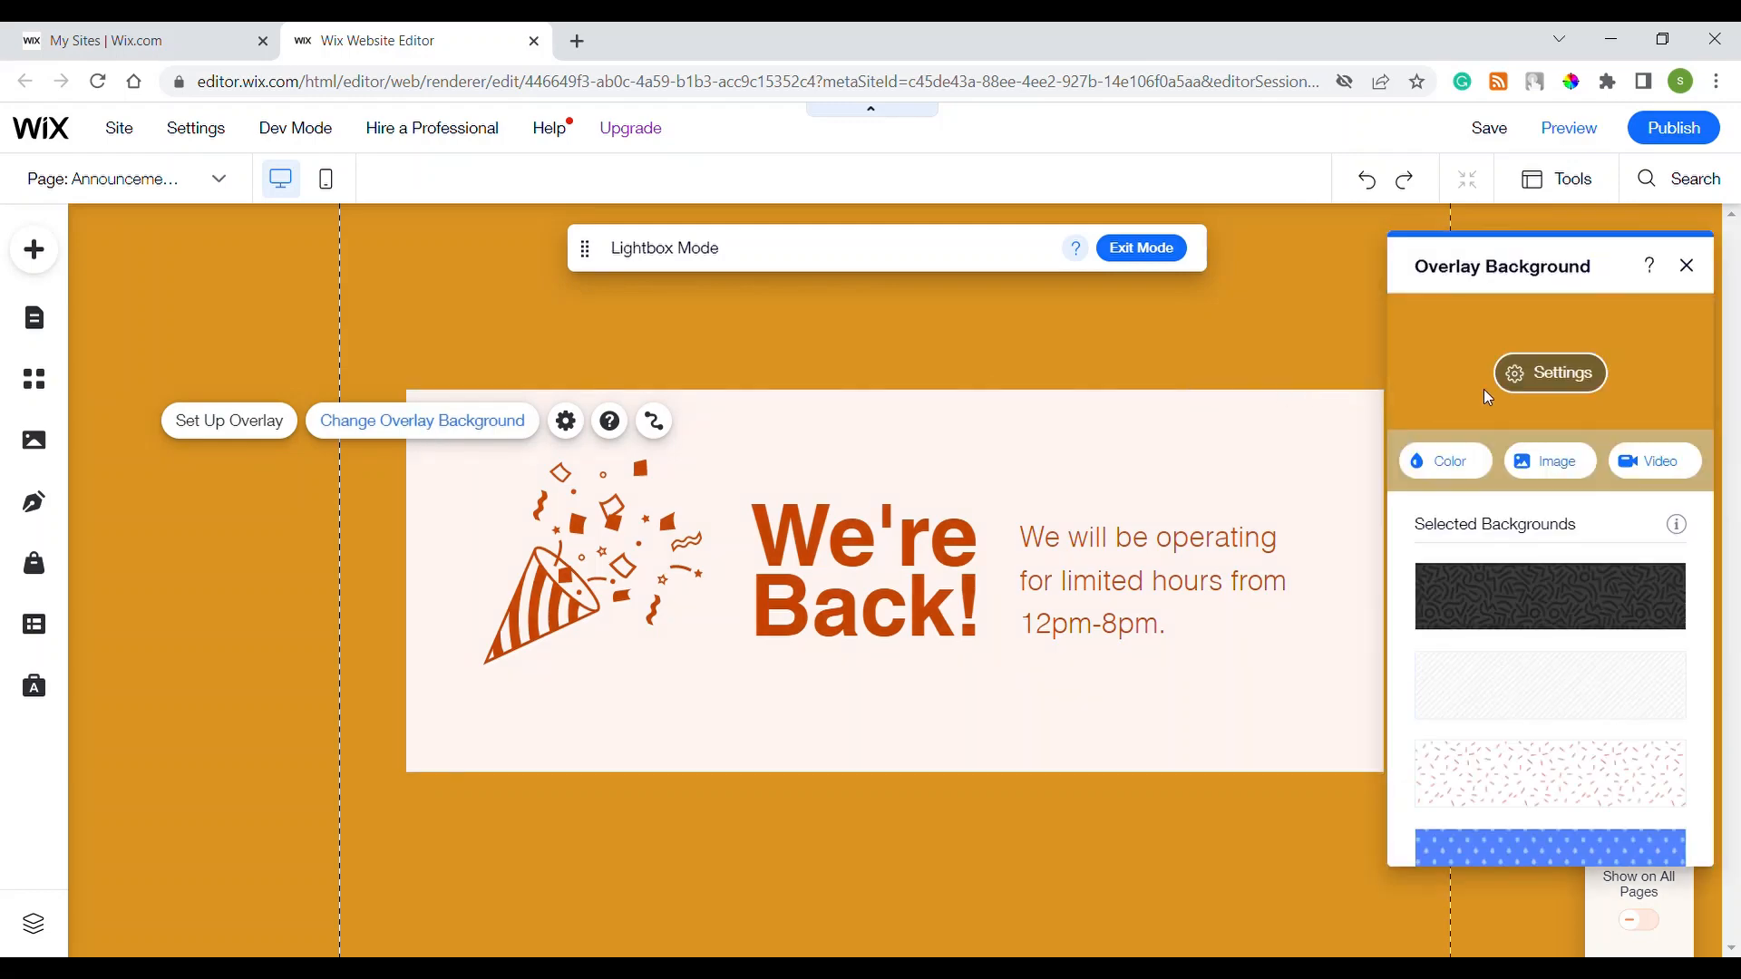
left_click(1527, 375)
left_click_drag(1469, 431, 1352, 435)
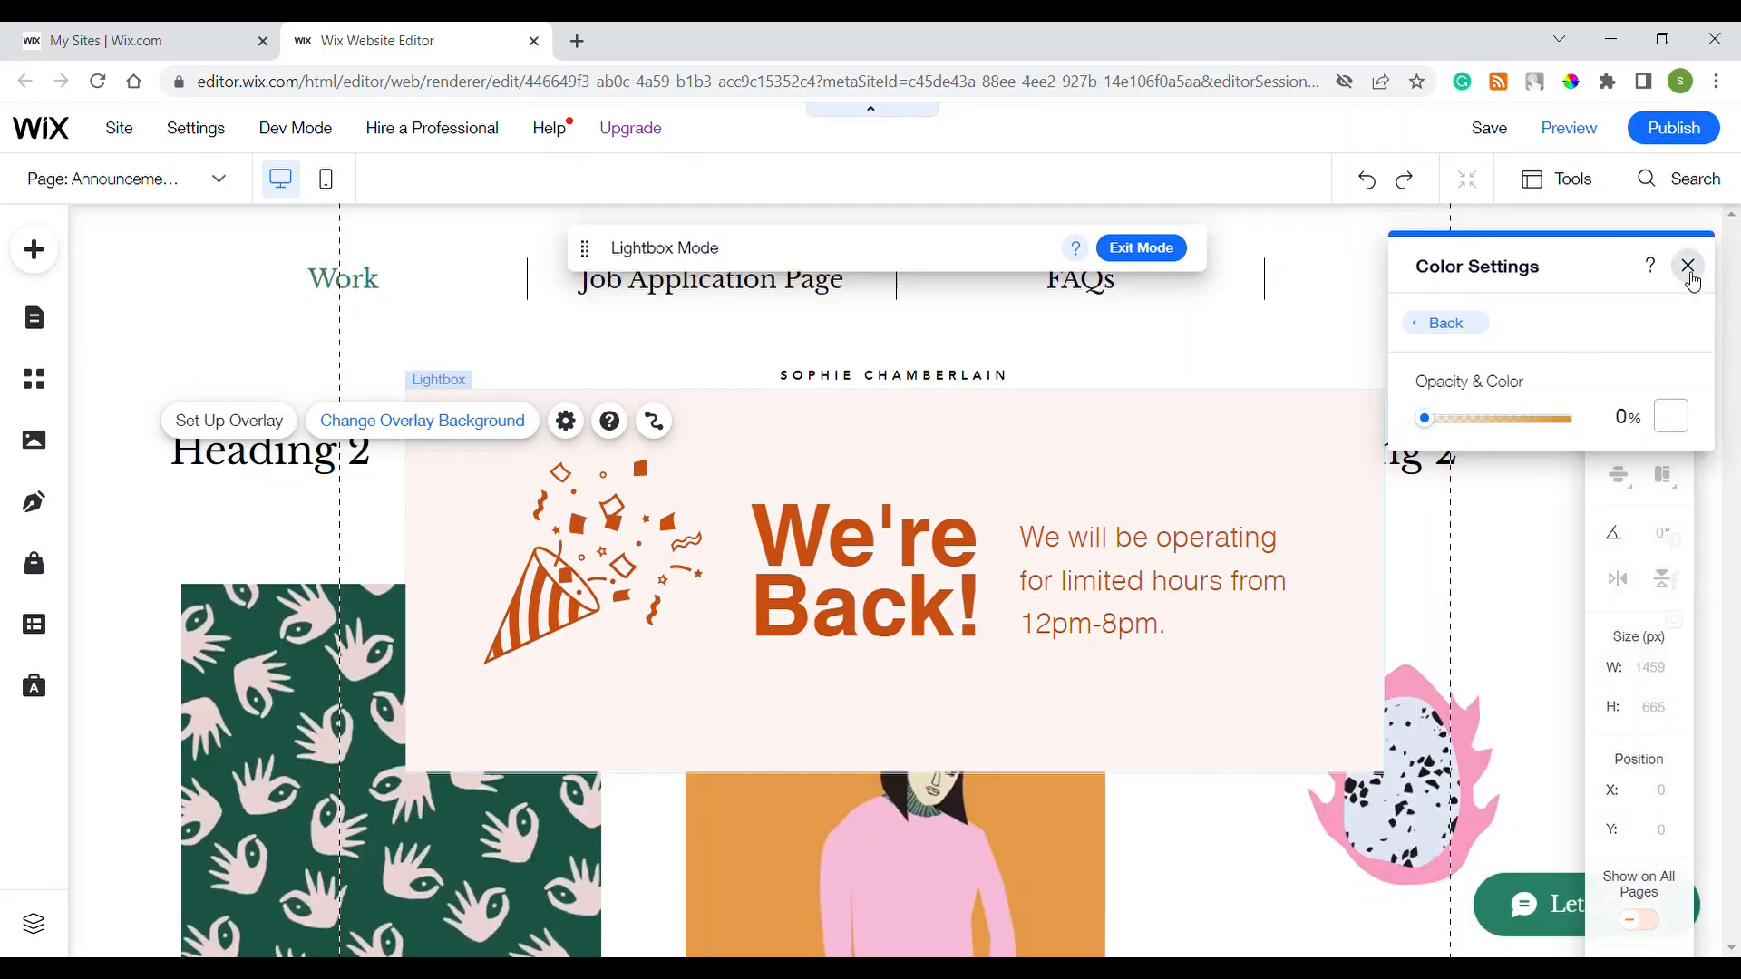
left_click(1687, 267)
- Delete the "We're Back!" title, the party popper illustration and the opening hours text from the lightbox
left_click(1333, 450)
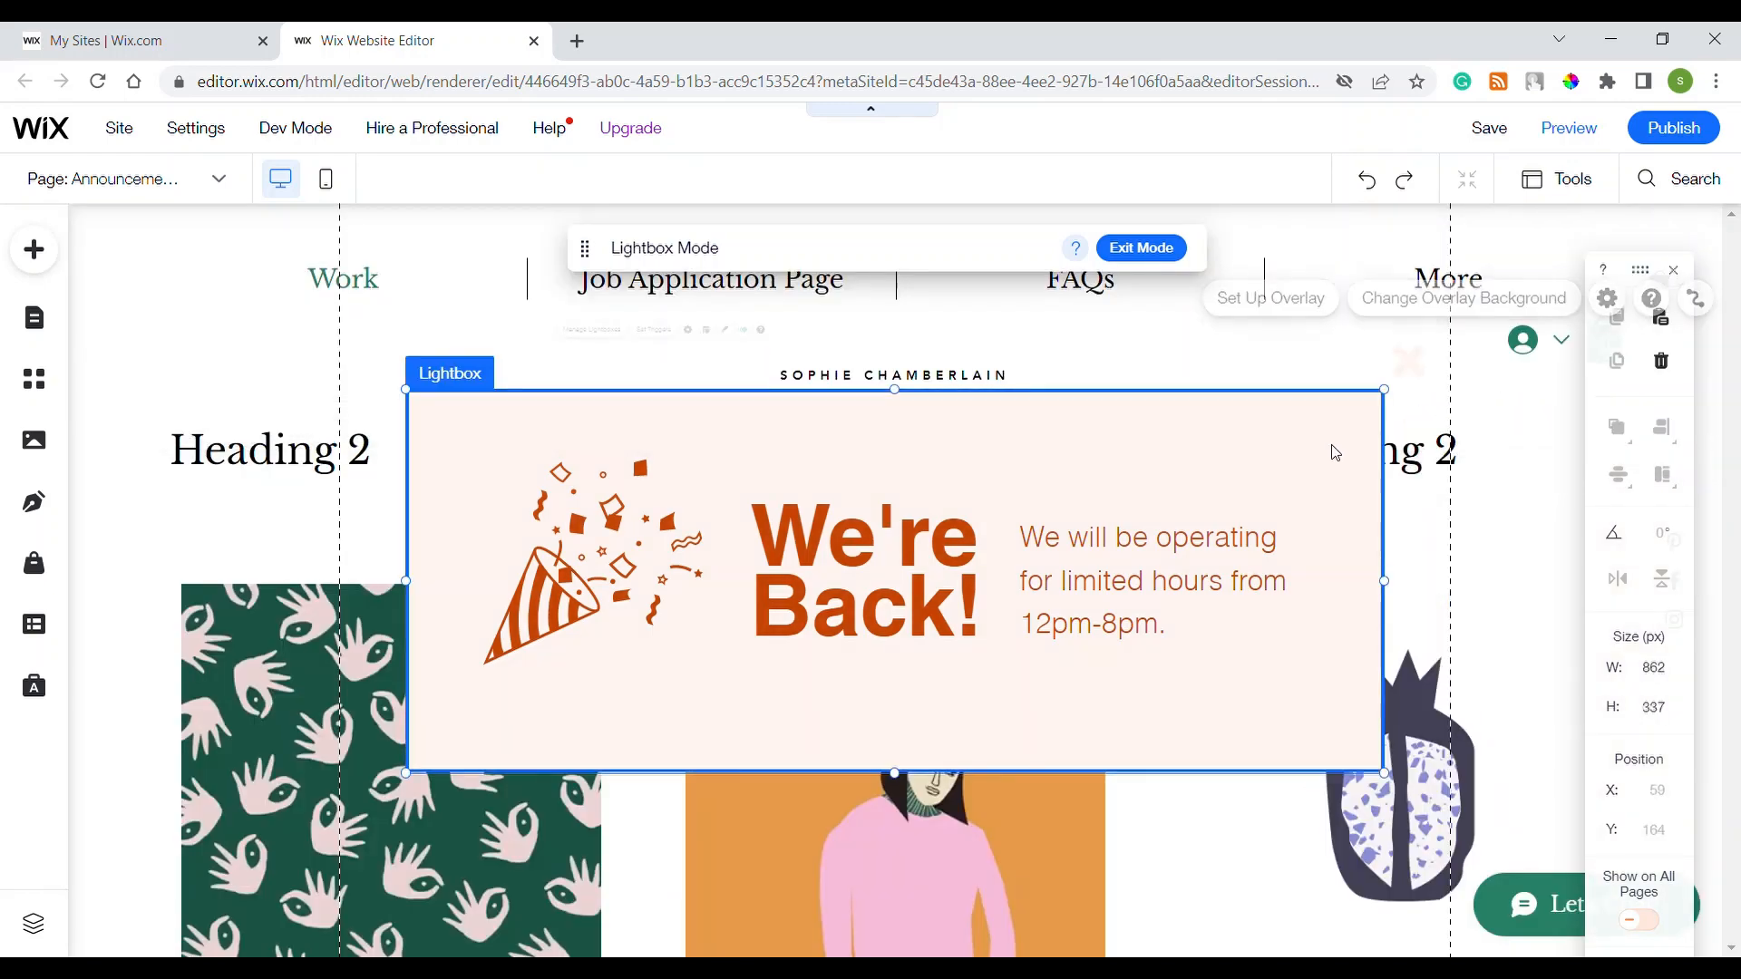
left_click(816, 578)
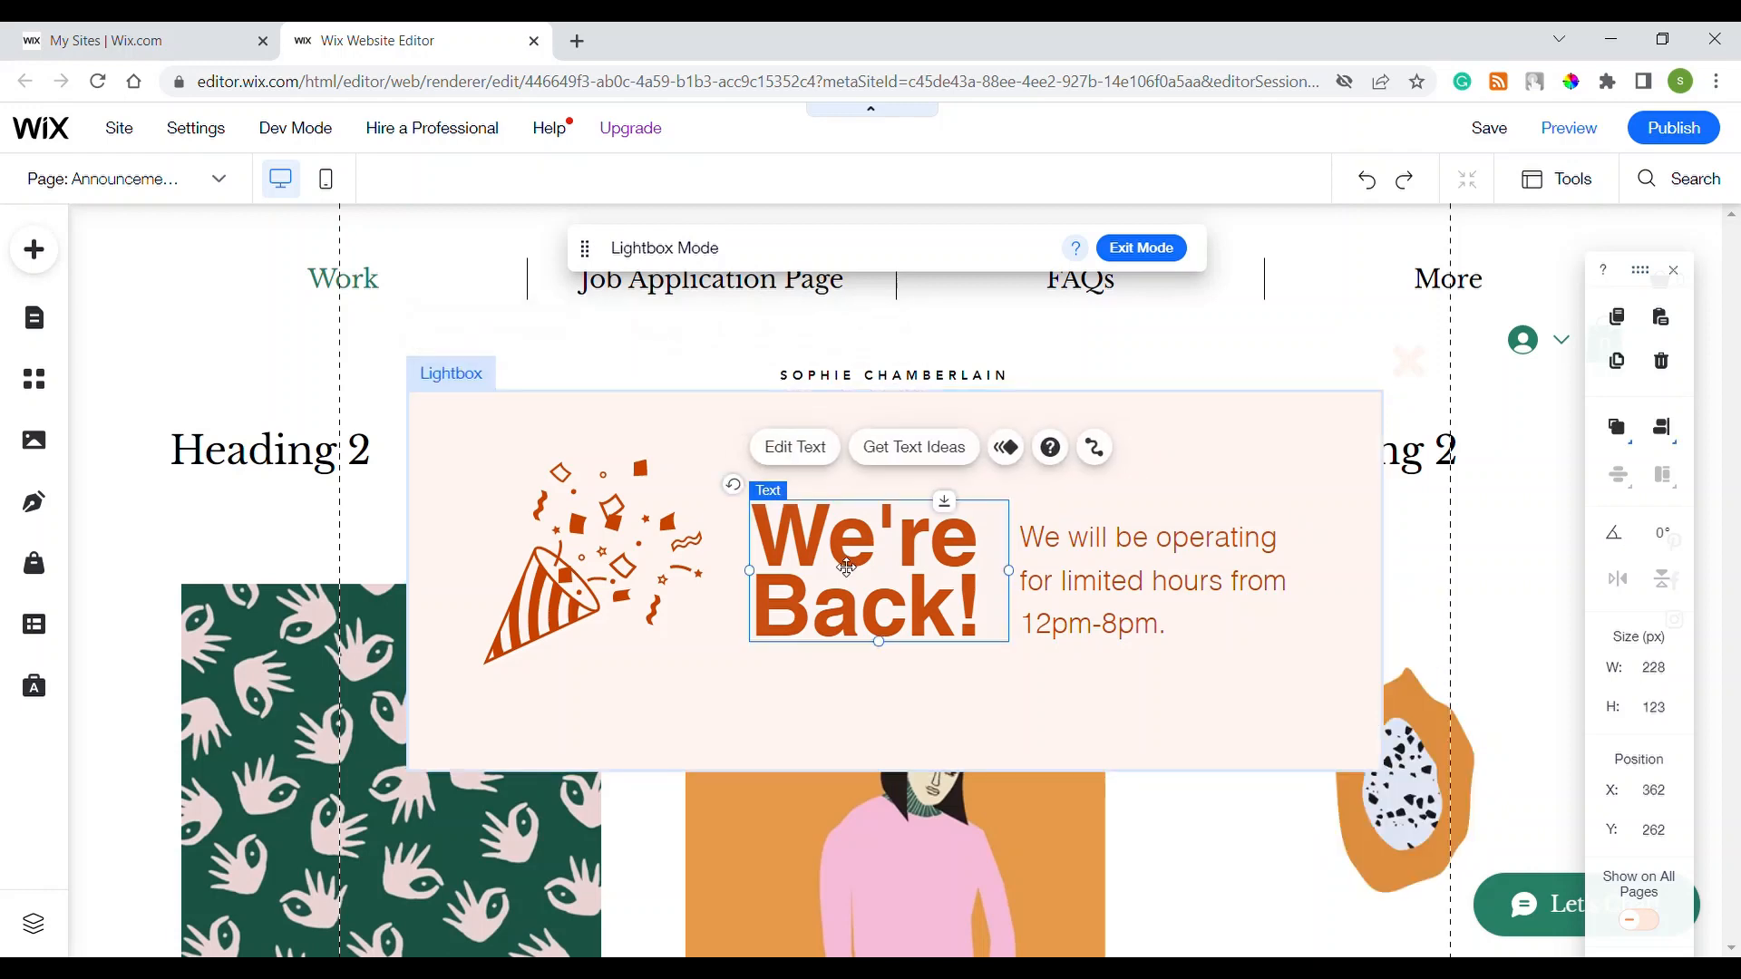
key("Delete")
left_click(622, 578)
key("Delete")
left_click(1034, 582)
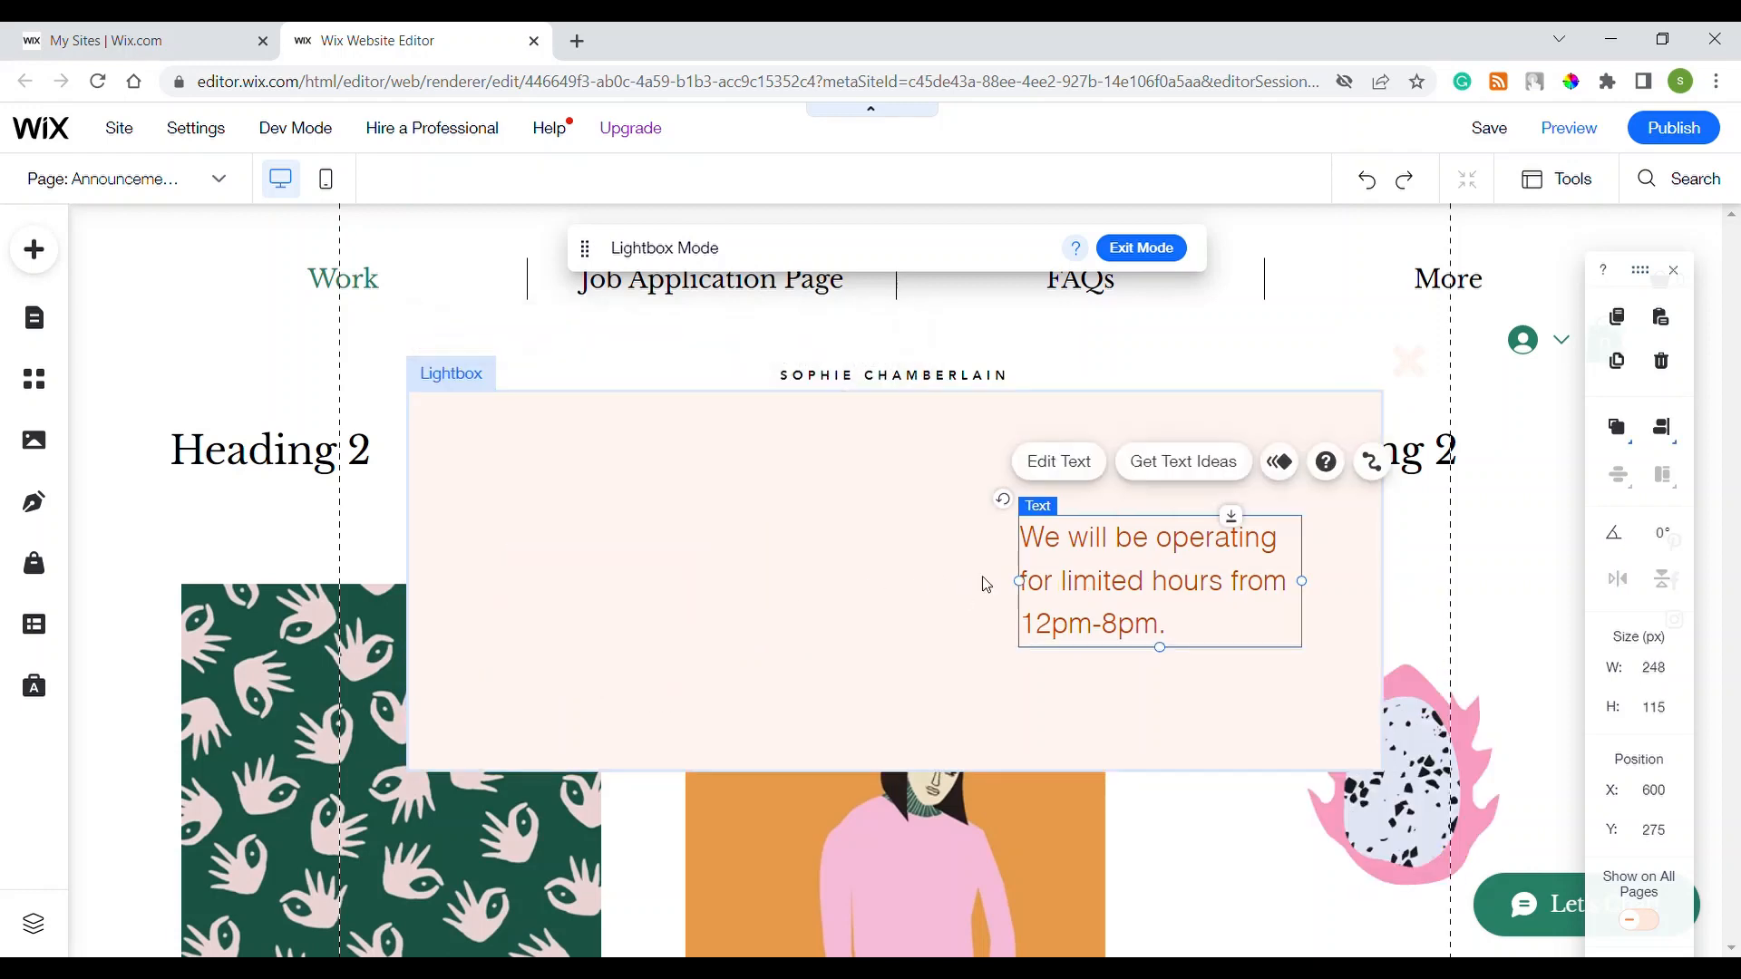
key("Delete")
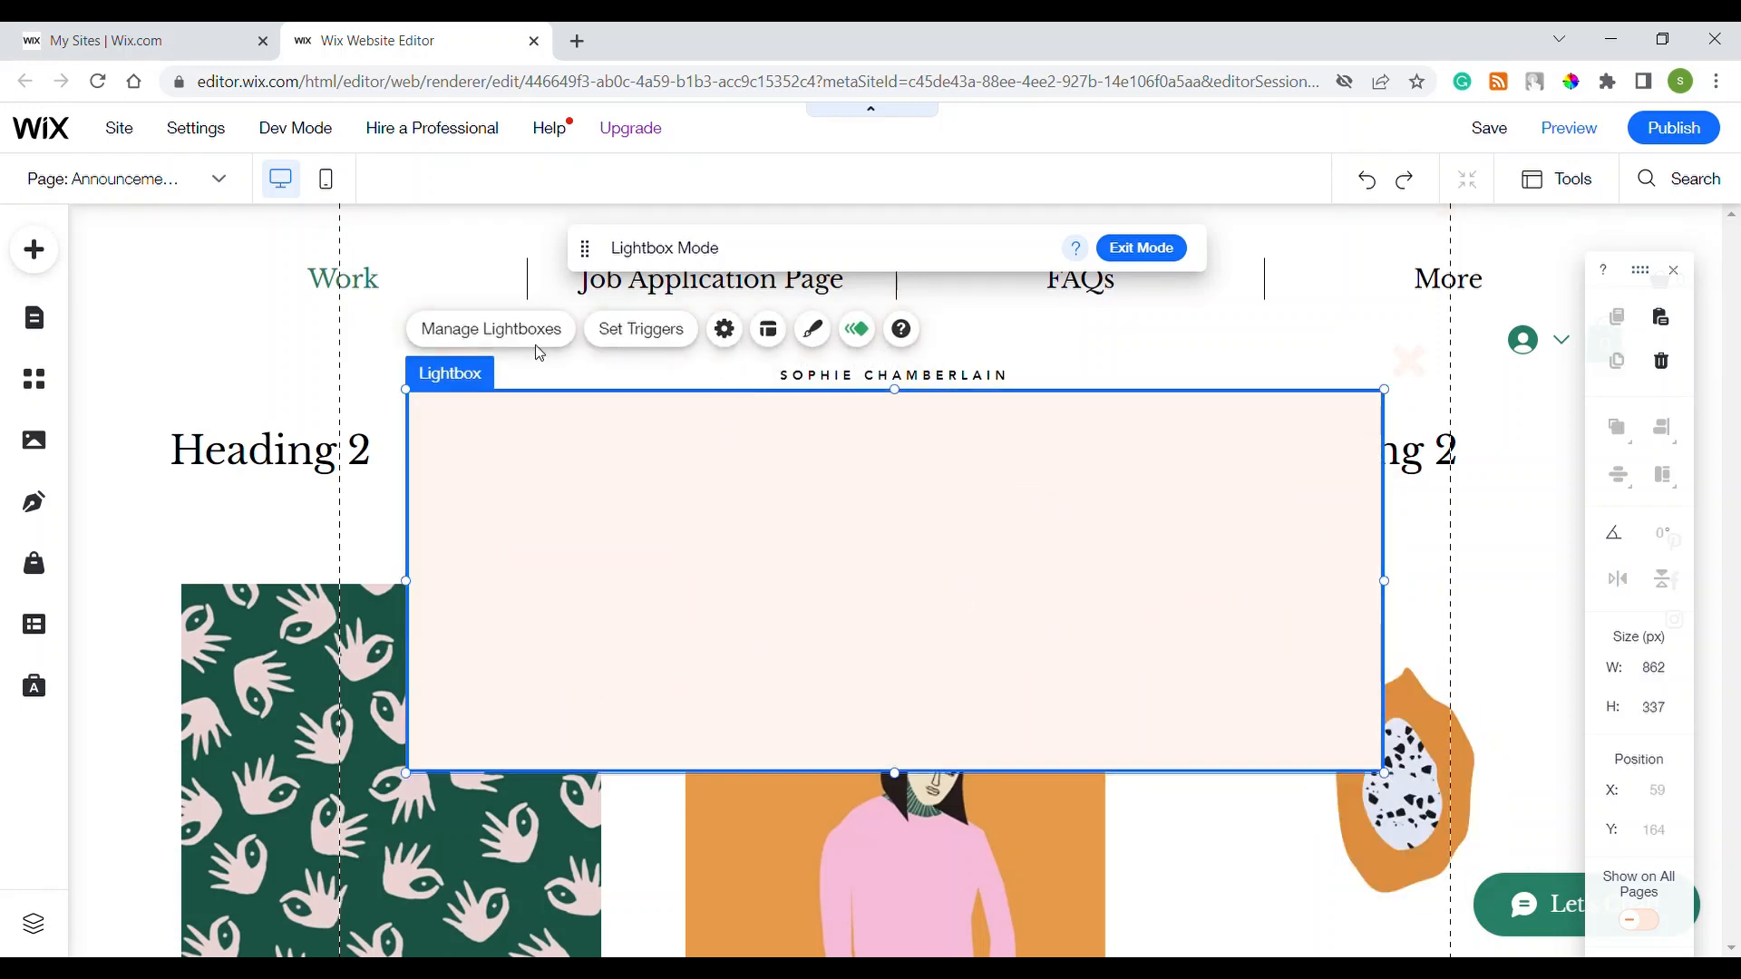
- Change the lightbox's background colour to white (#FFFFFF)
left_click(812, 329)
left_click(1429, 458)
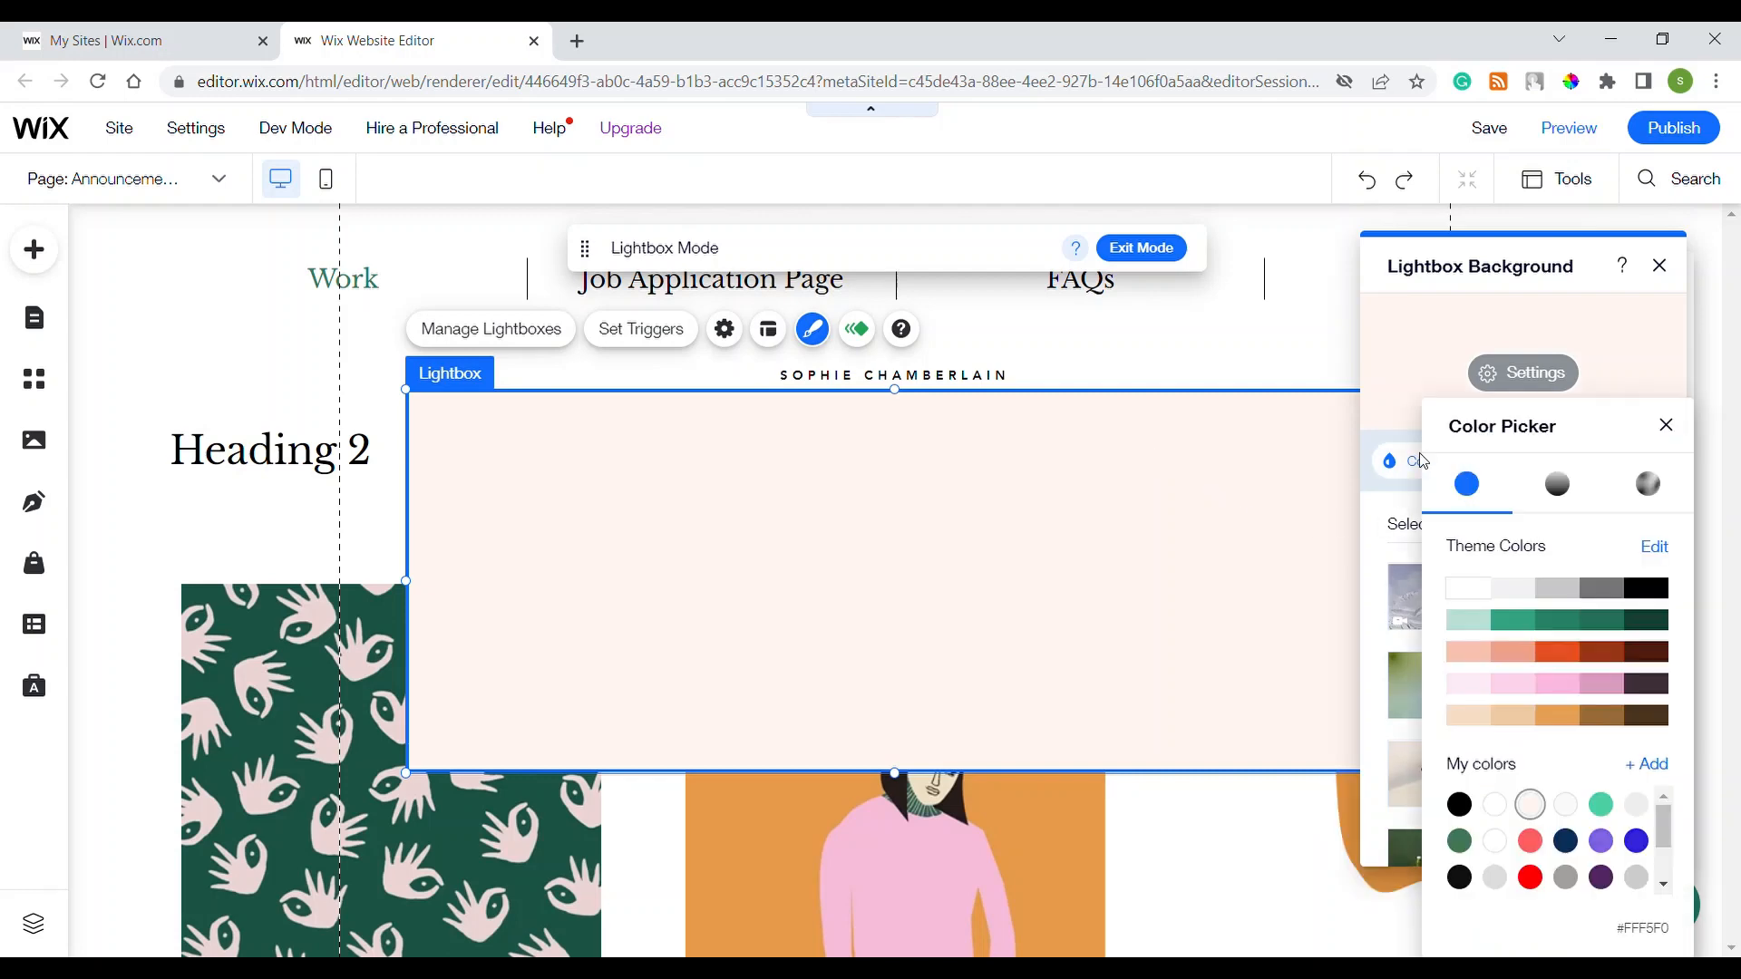
left_click(1468, 590)
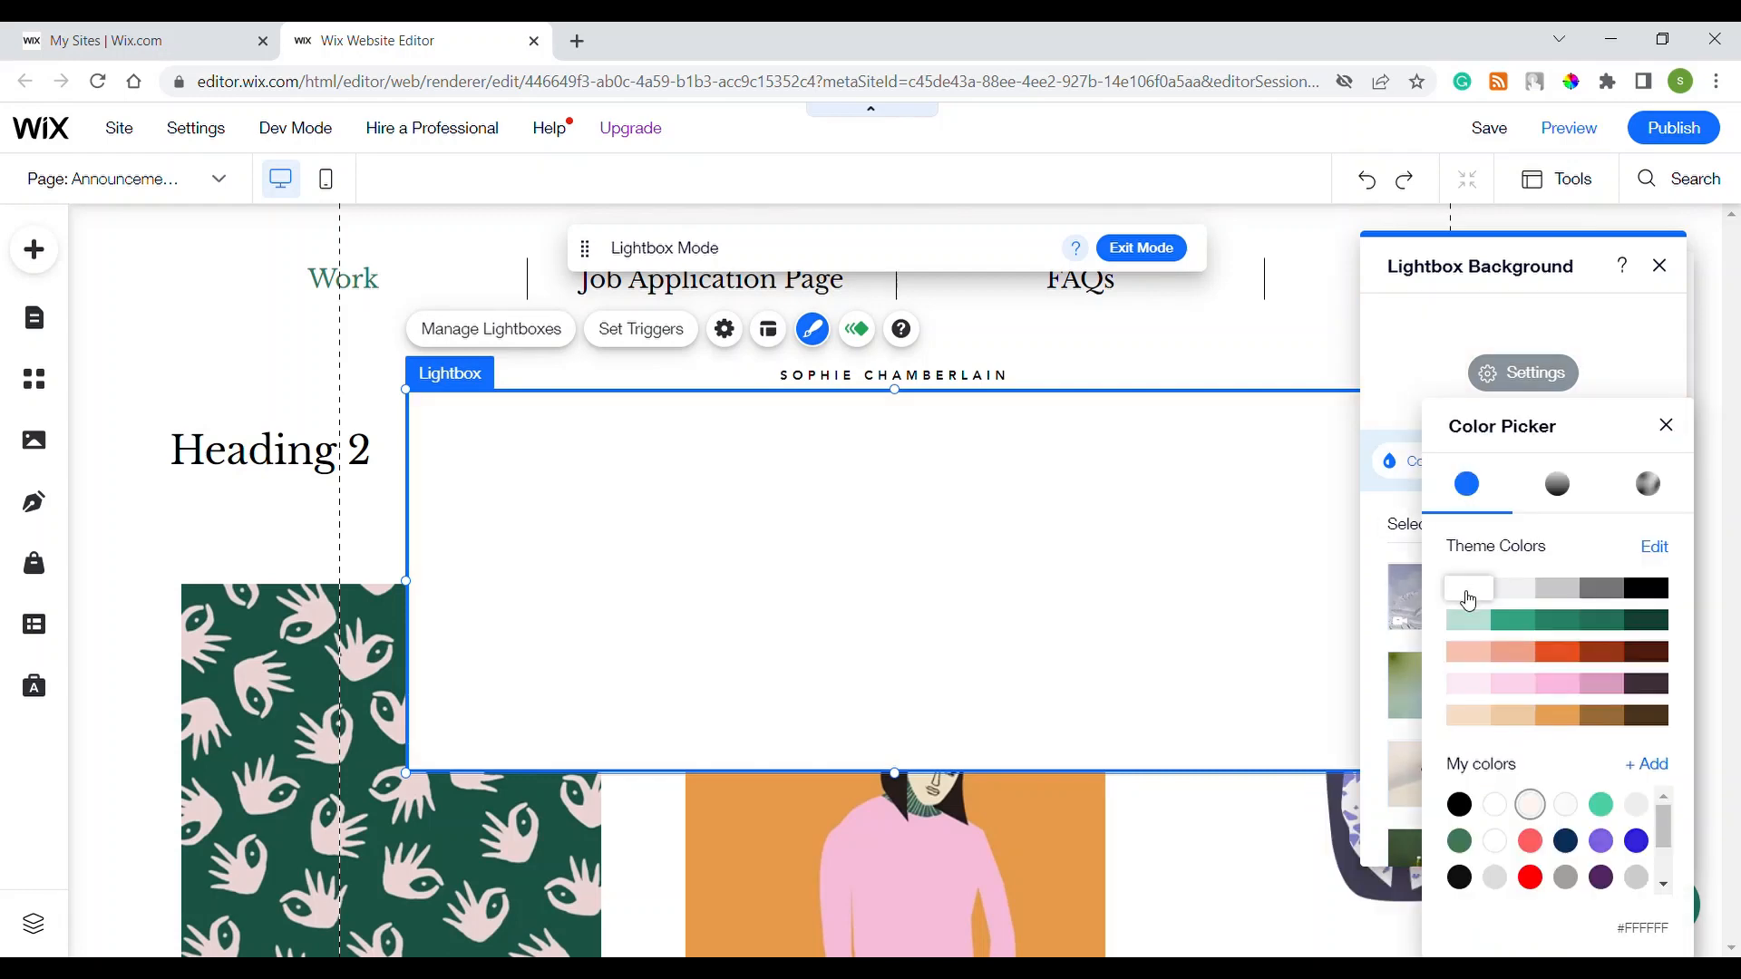
left_click(1667, 426)
left_click(1660, 265)
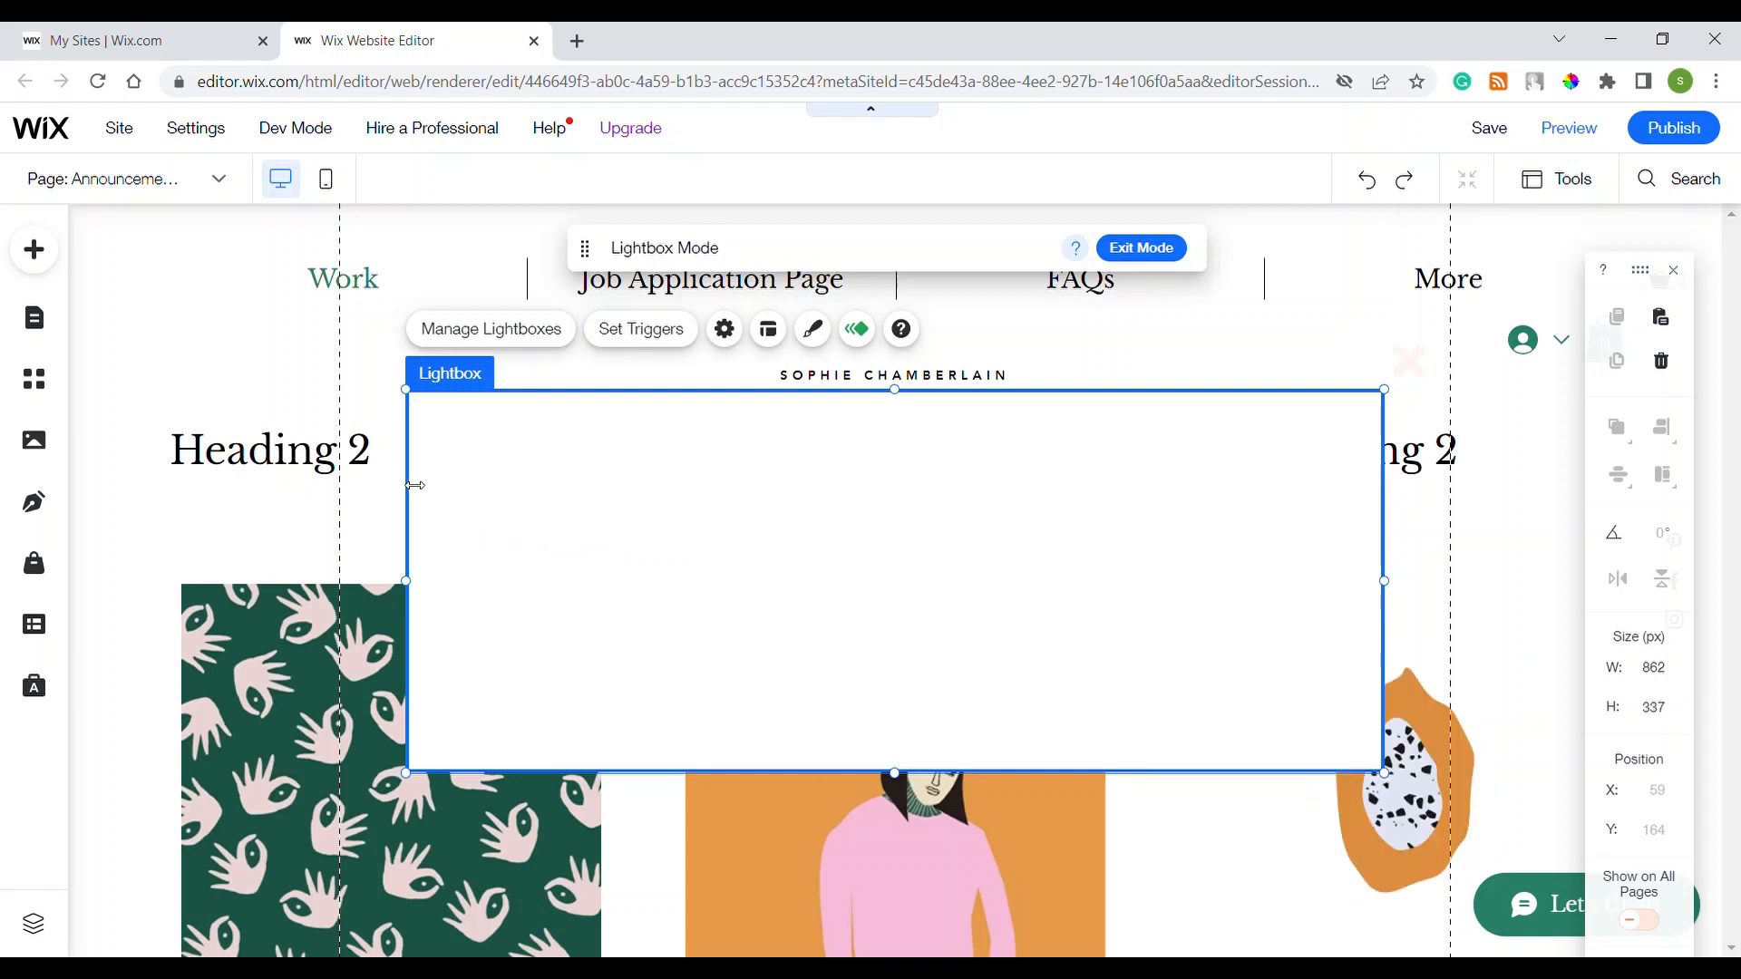
- Resize the lightbox to about 1326 px wide and 467 px high so it sits just below the site menu
left_click_drag(415, 485, 143, 487)
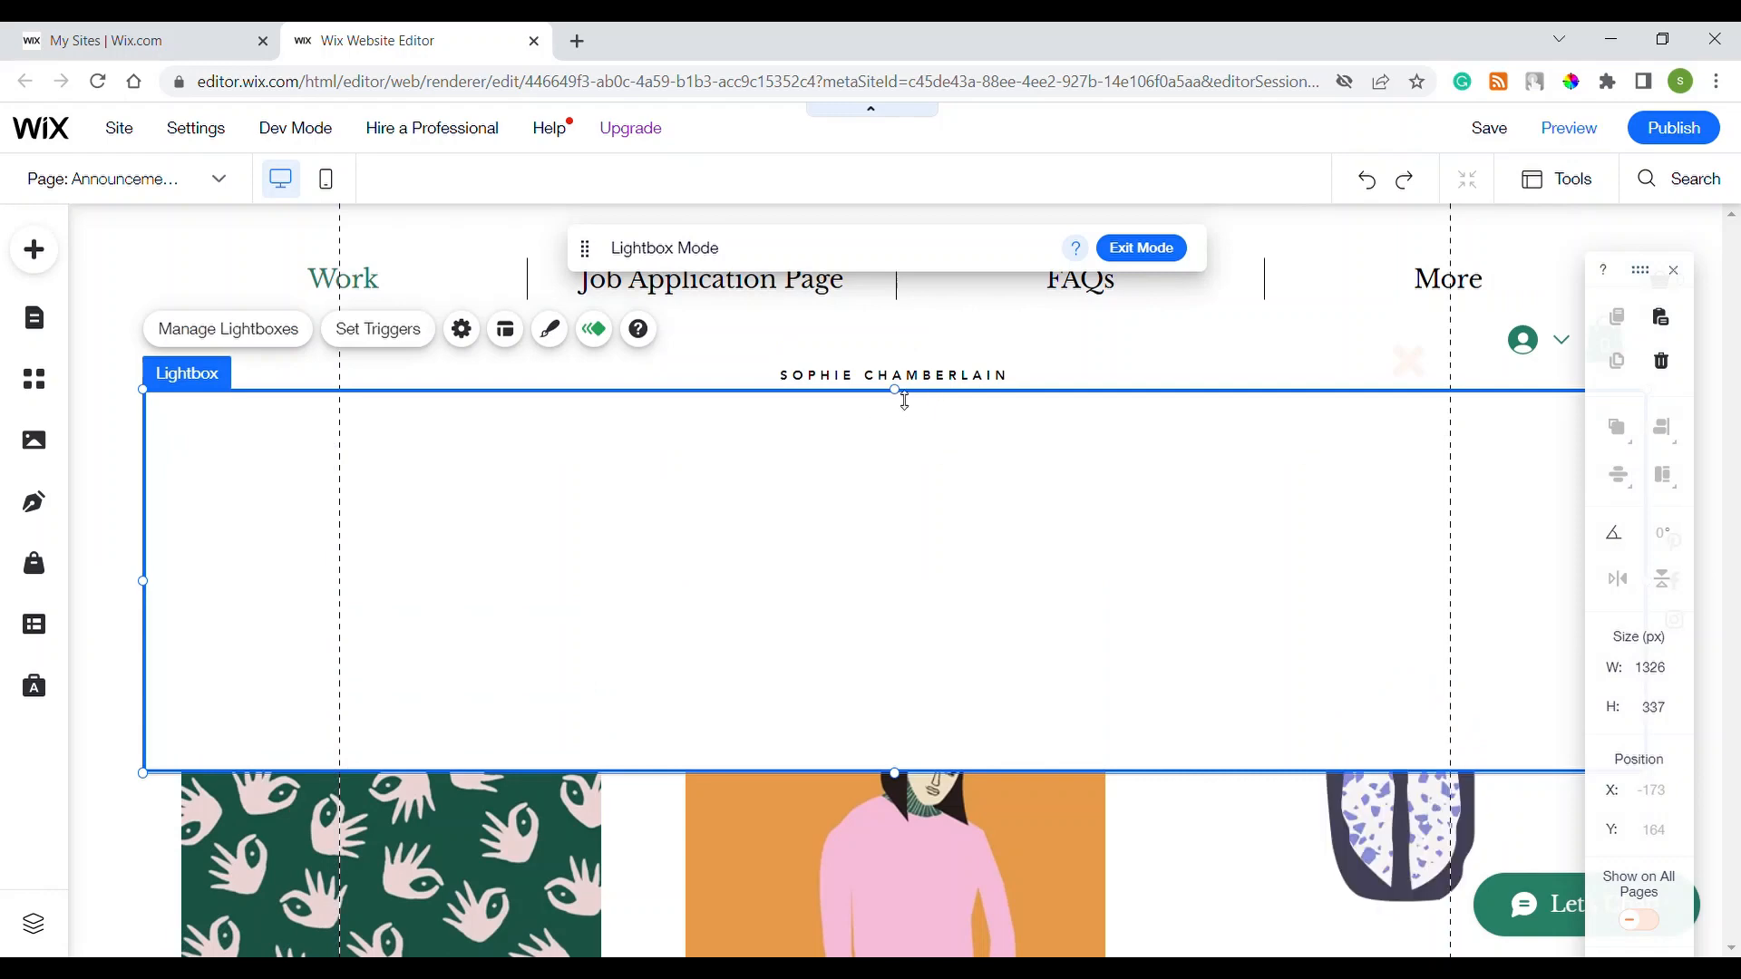
left_click_drag(905, 400, 912, 332)
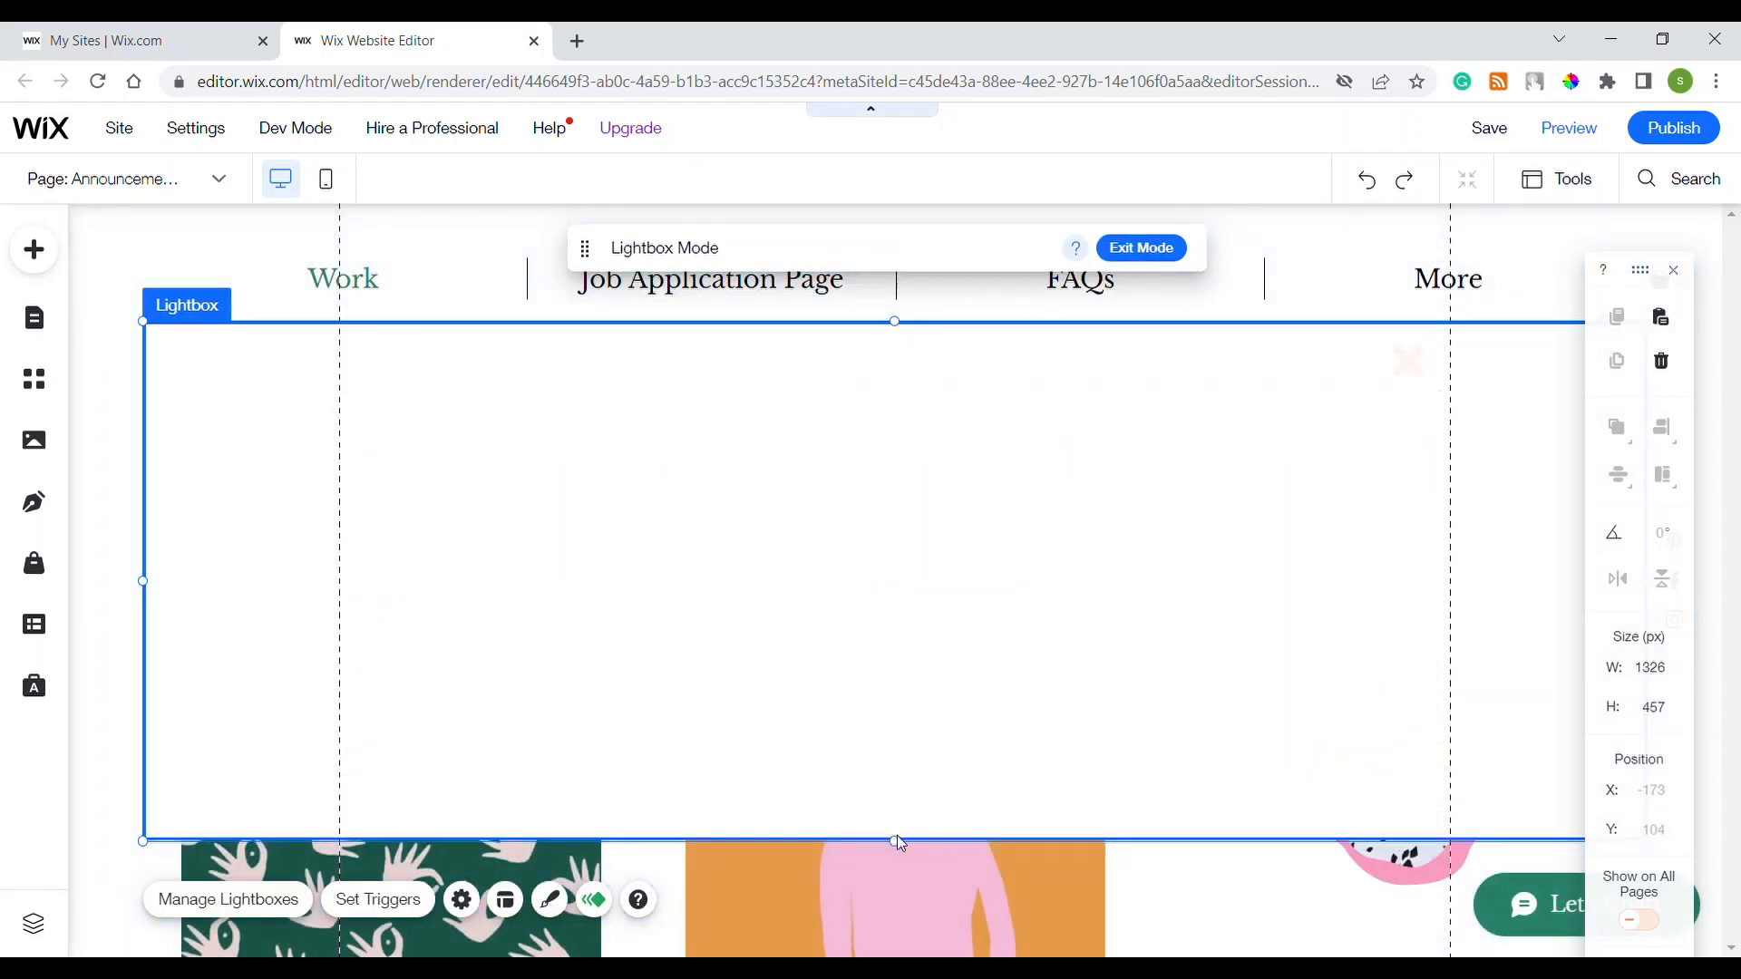
left_click_drag(895, 843, 899, 890)
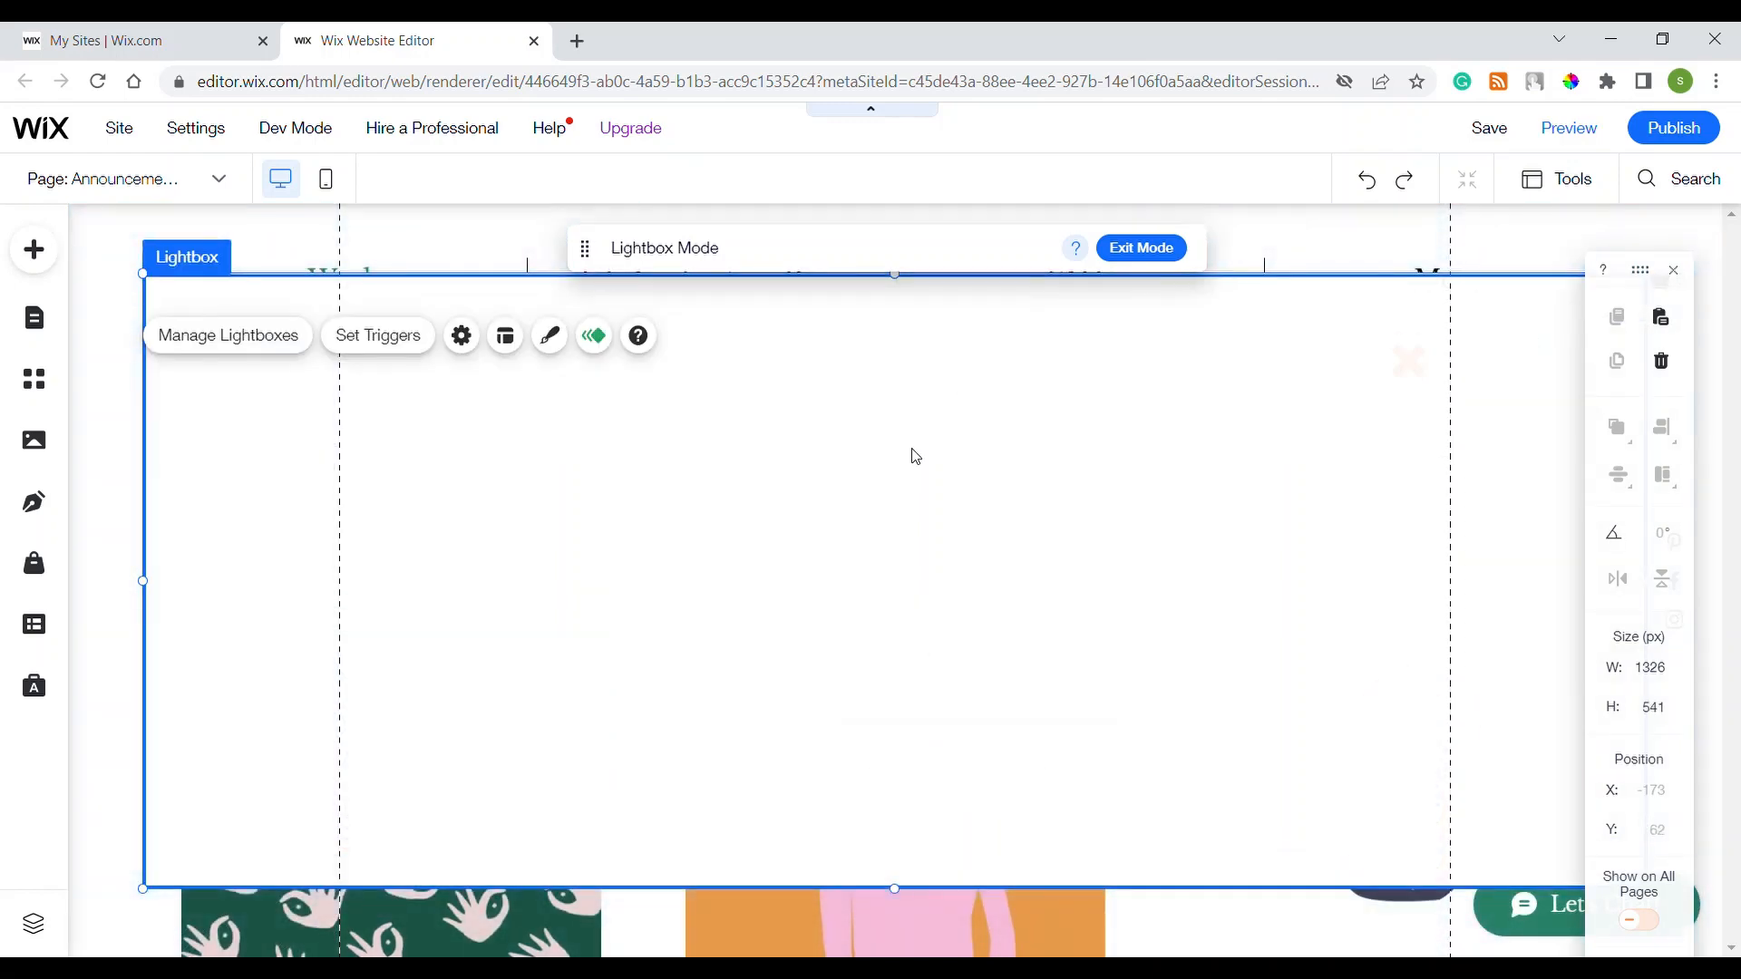
left_click_drag(901, 287, 905, 329)
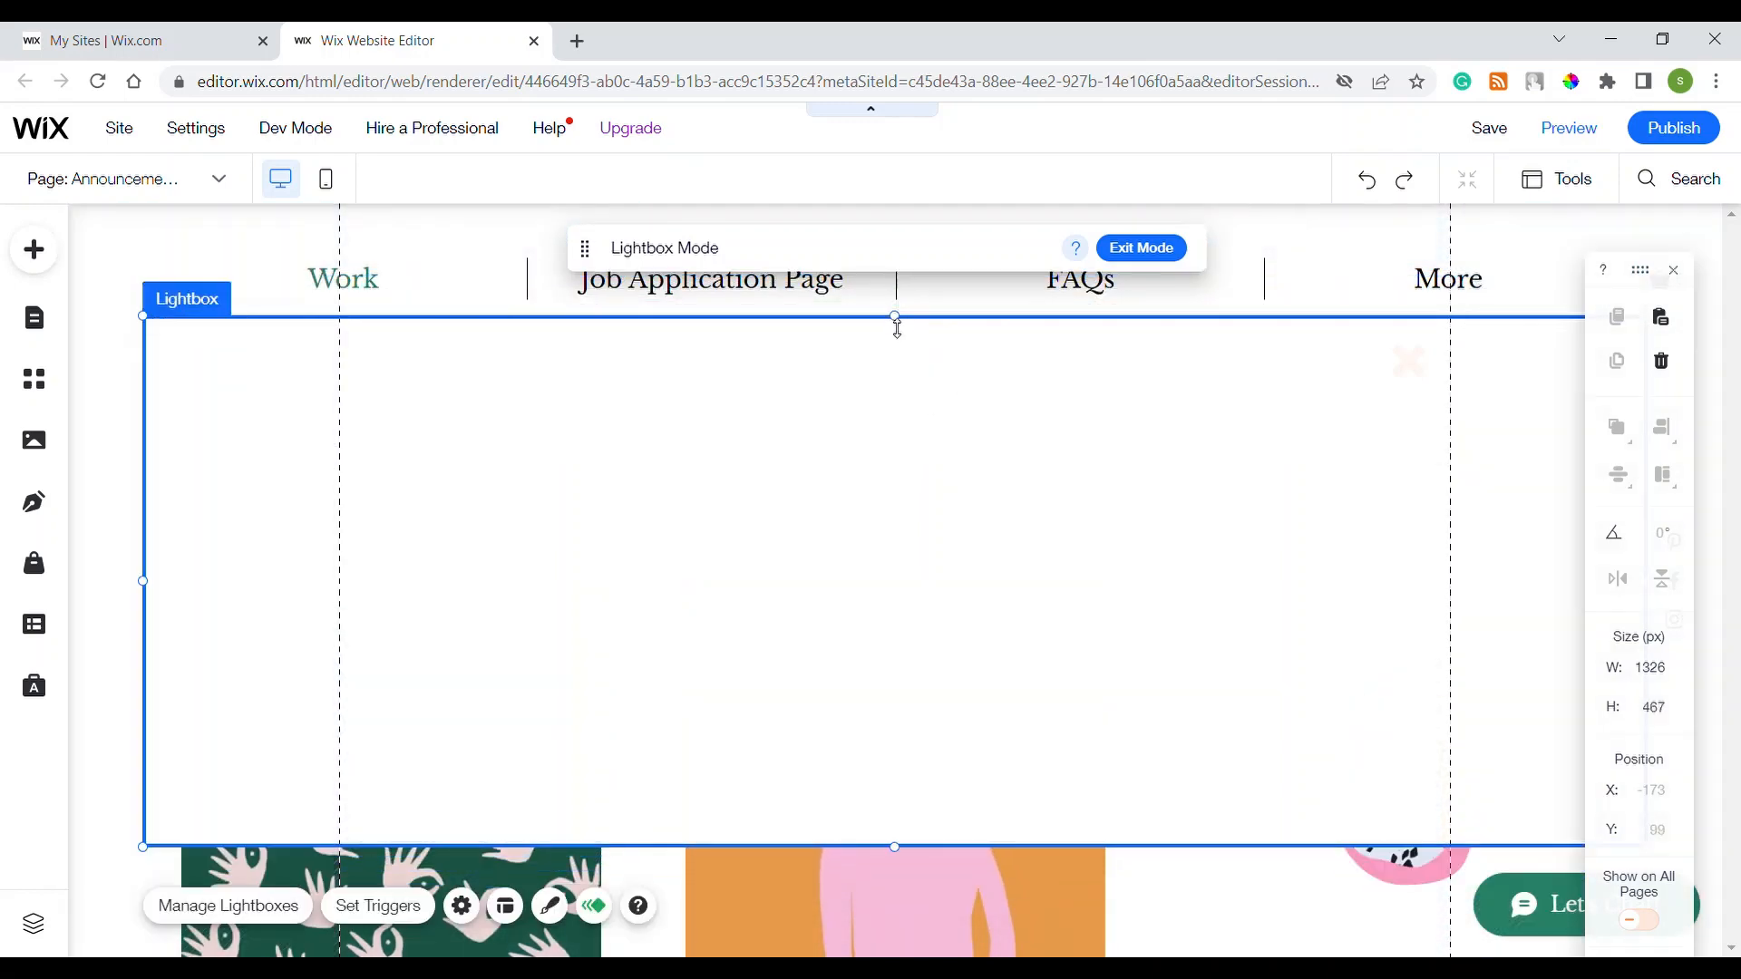
- Add a container box of about 568 by 240 px along the upper edge of the lightbox, left of its centre
left_click(53, 257)
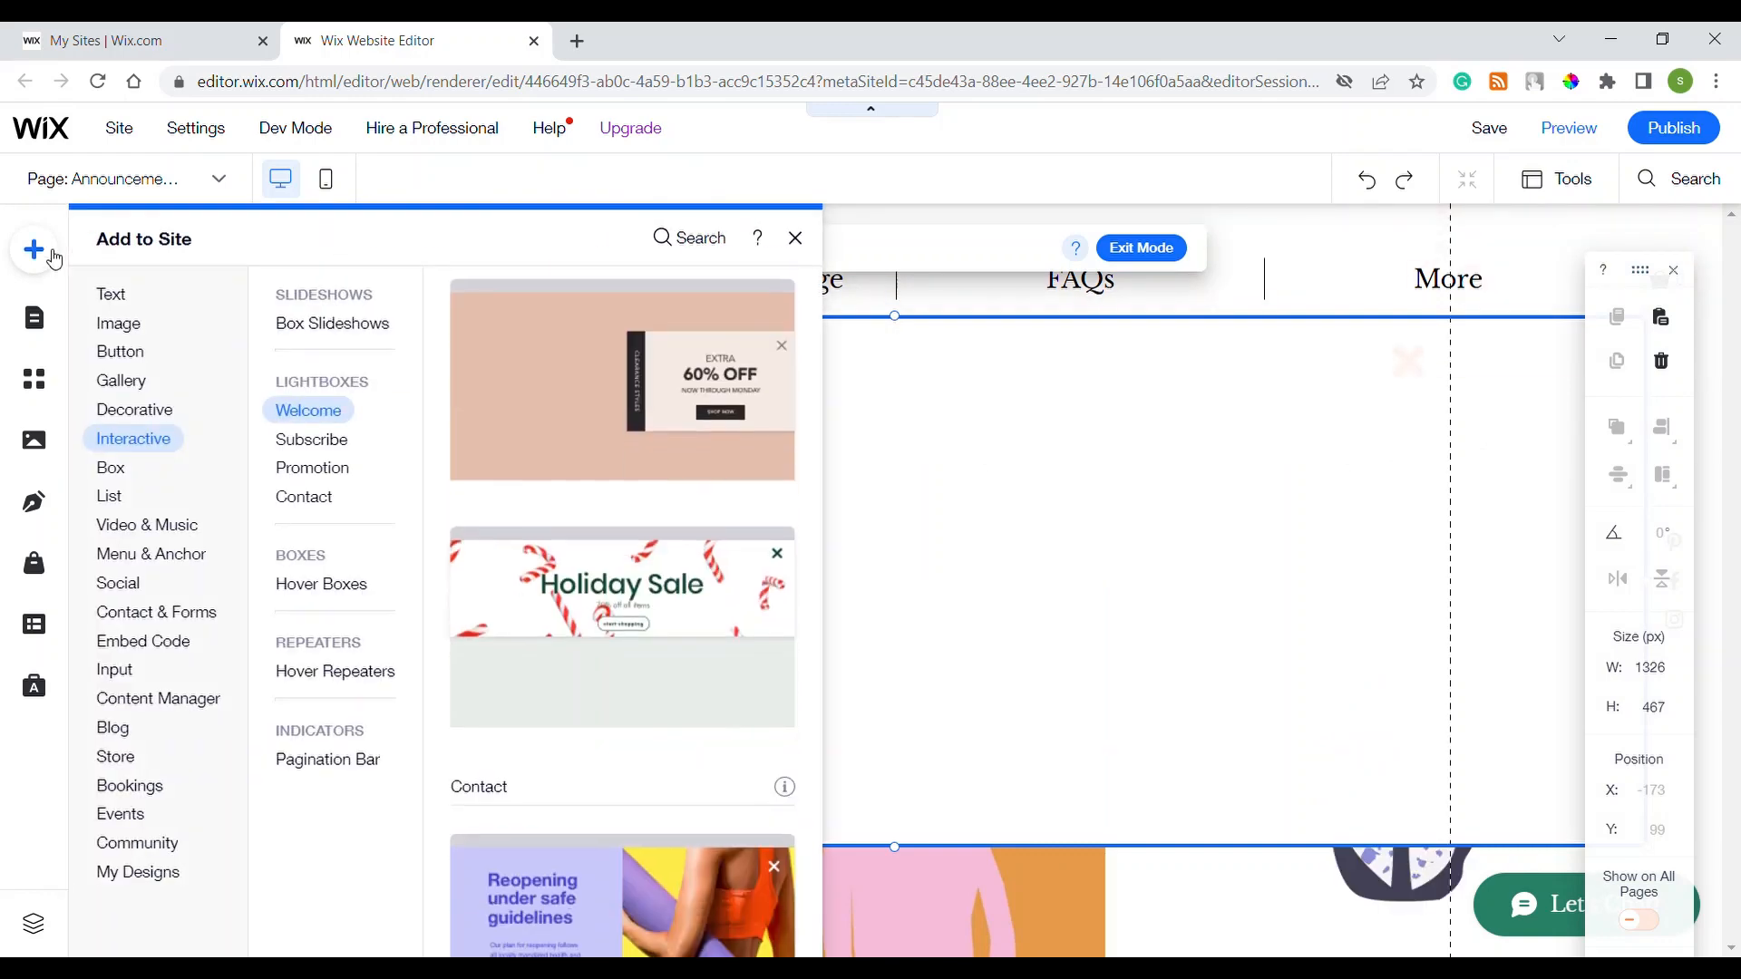
left_click(132, 476)
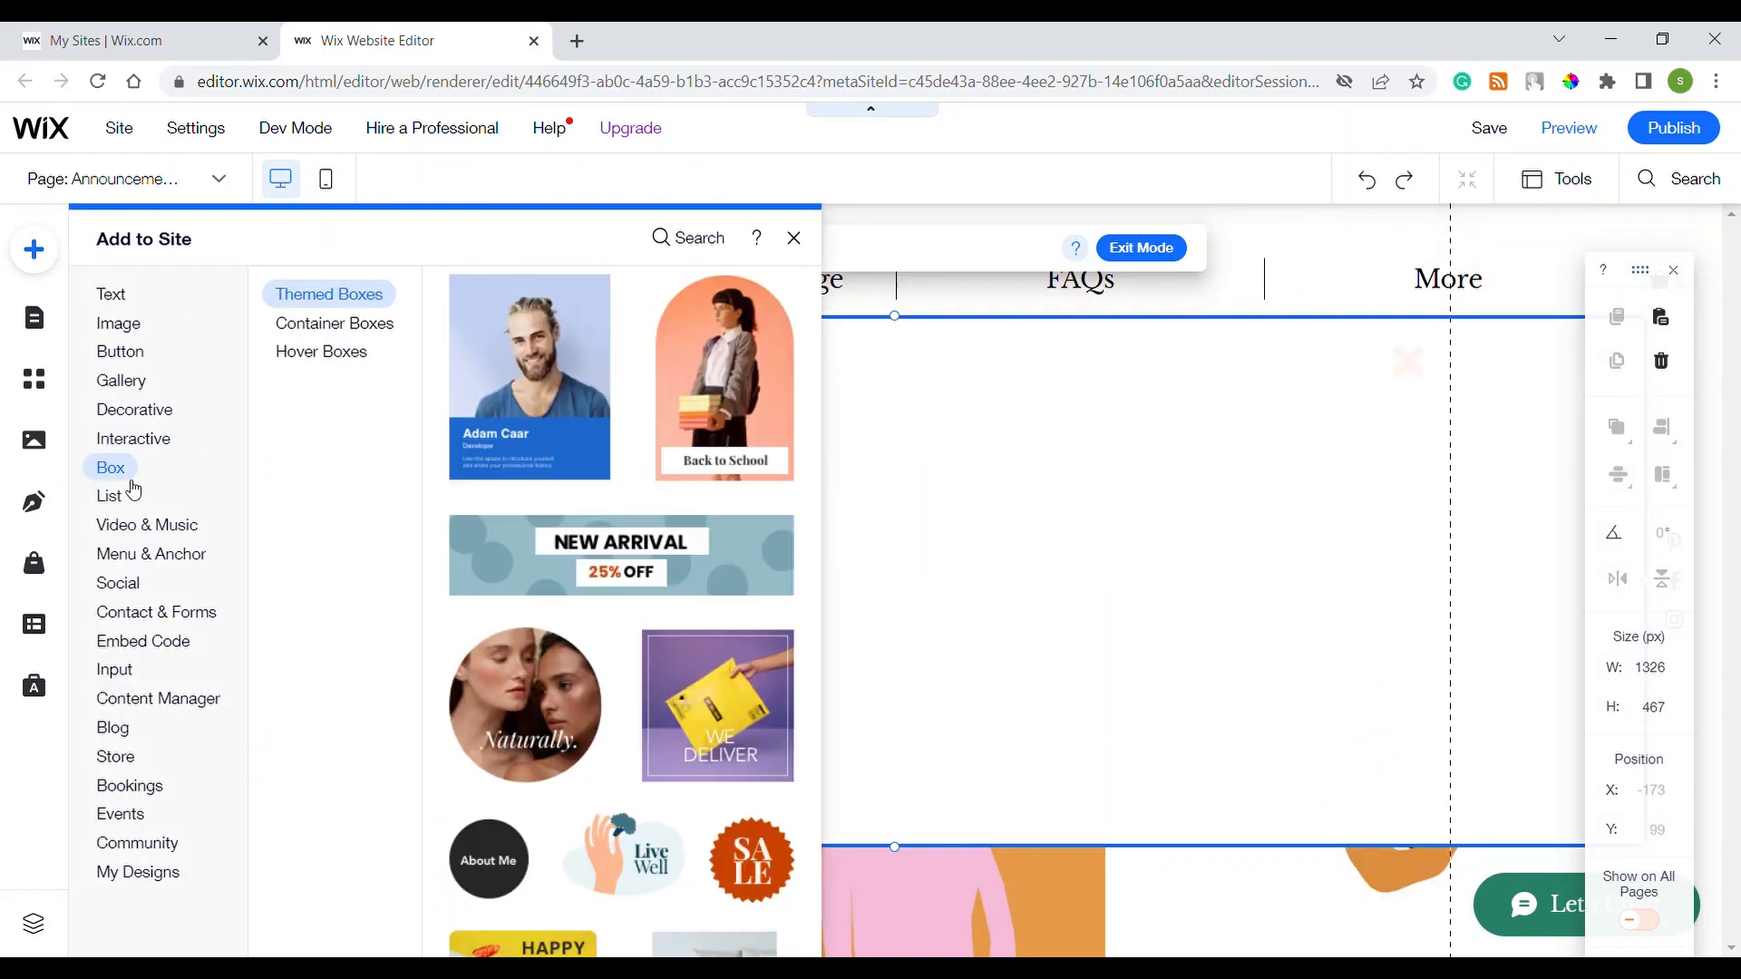
left_click_drag(528, 406, 607, 474)
left_click(984, 686)
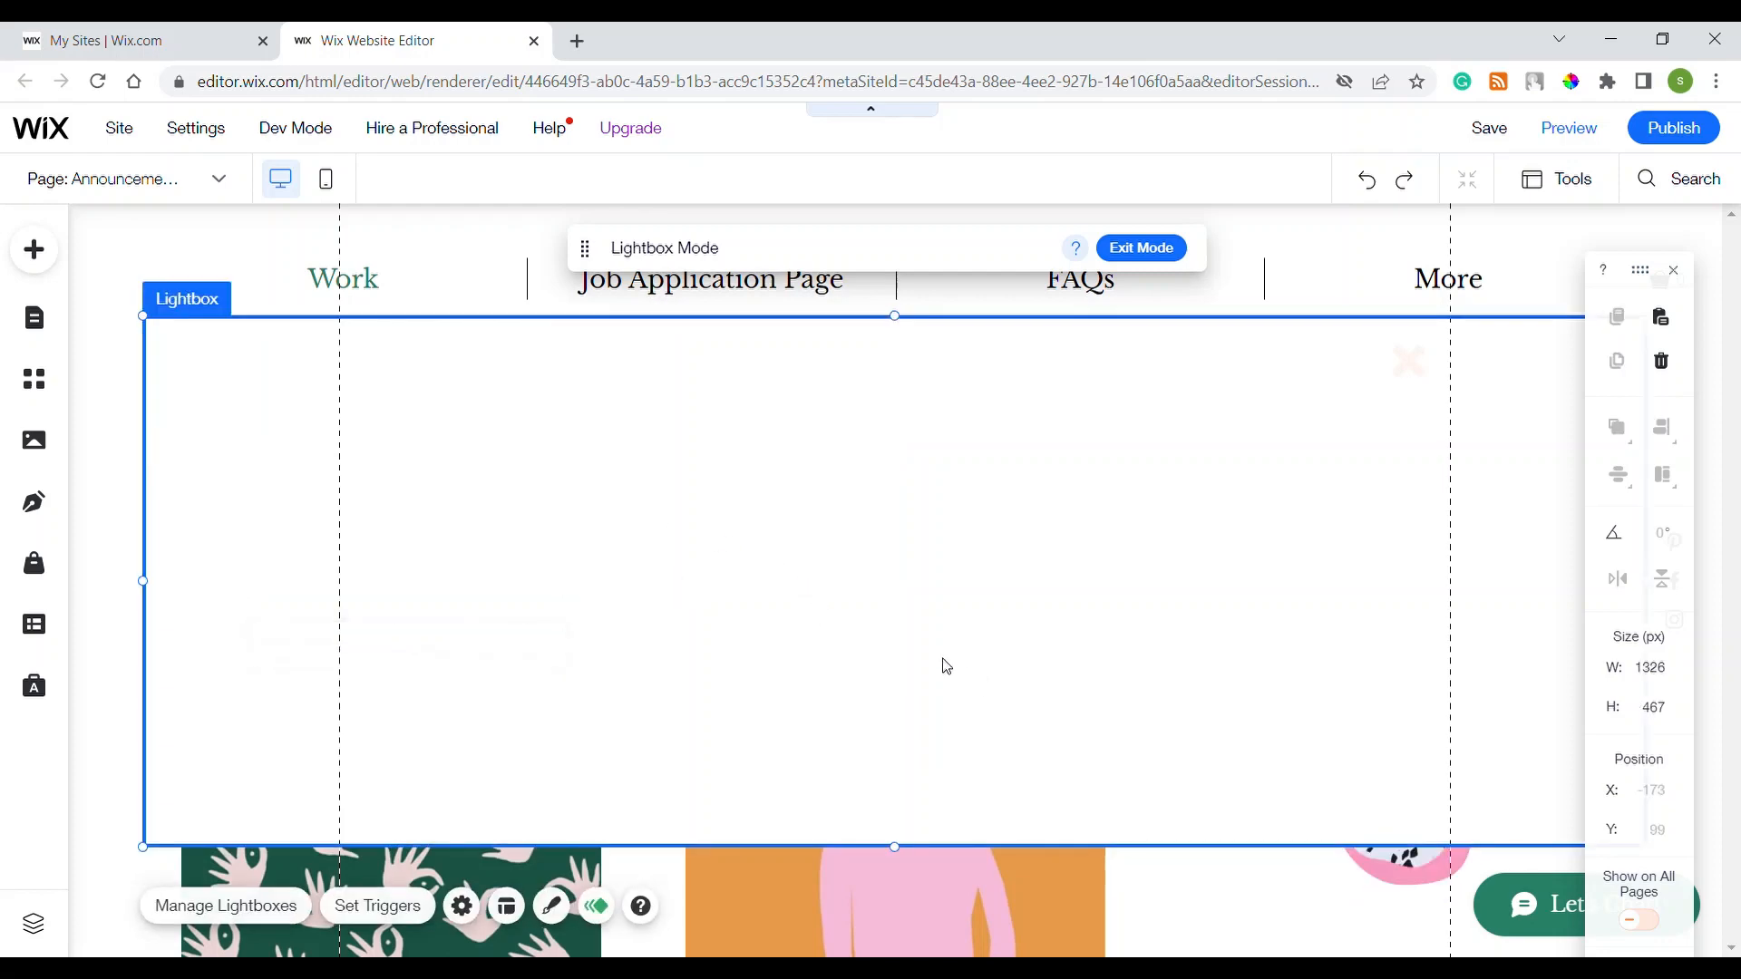
left_click(595, 408)
- Add a Heading 3 themed text inside the container box
left_click(36, 253)
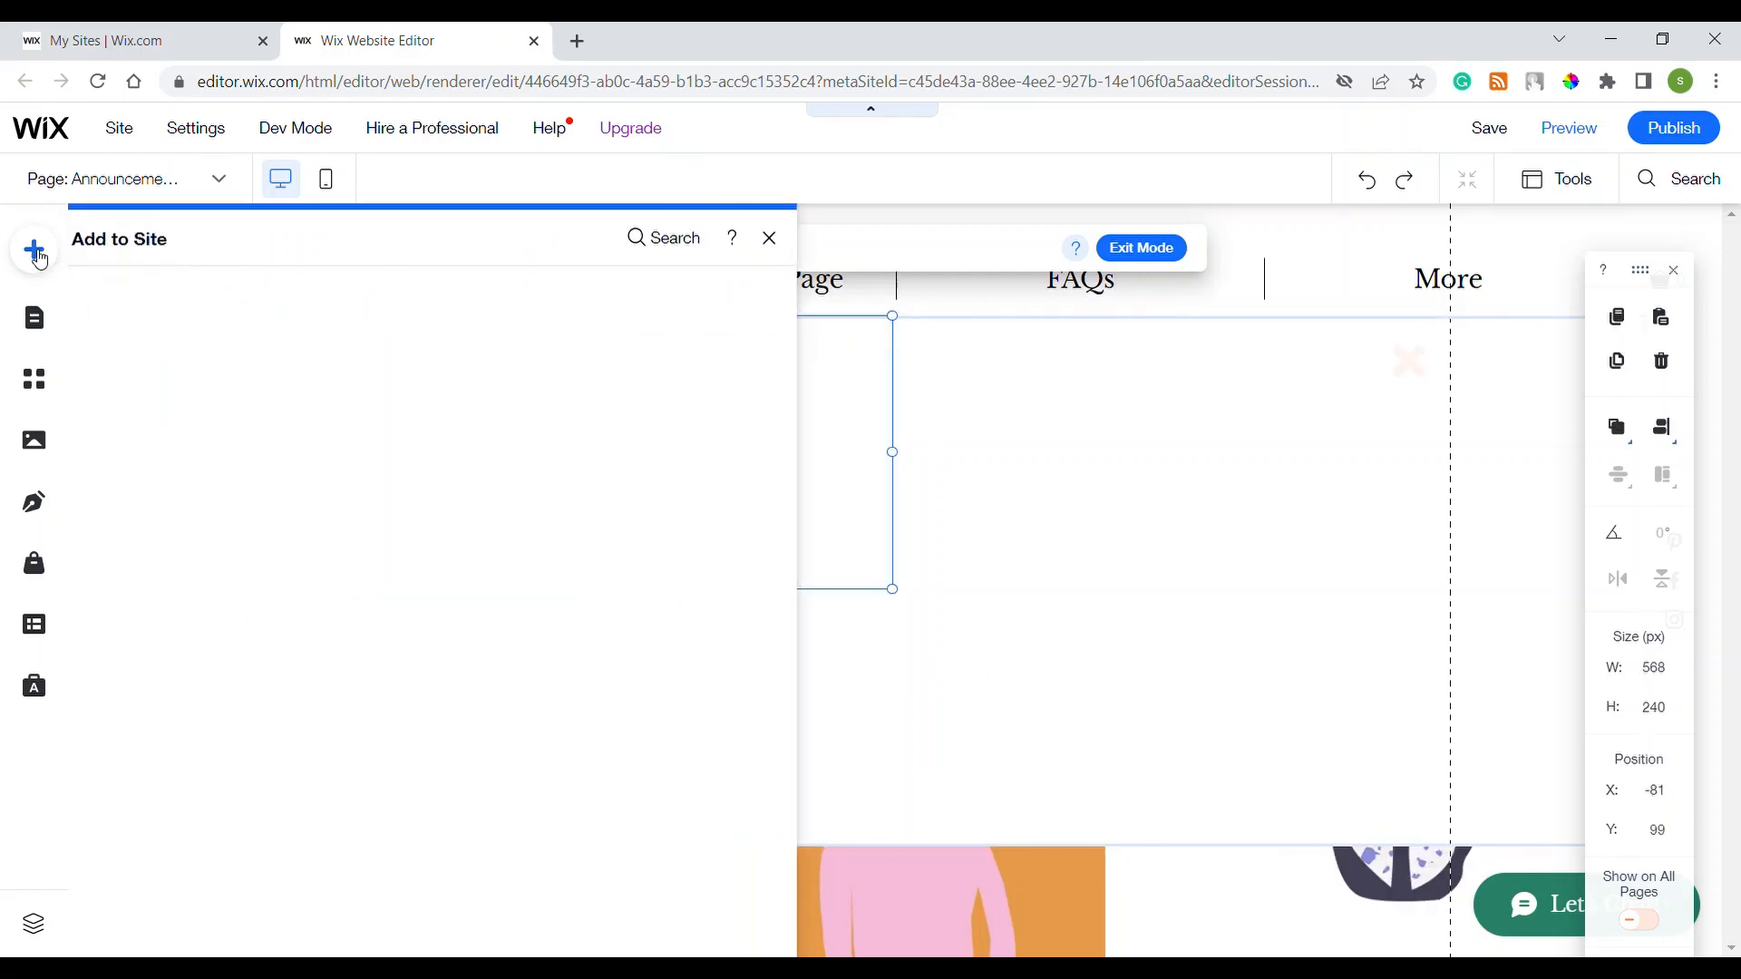
left_click(107, 302)
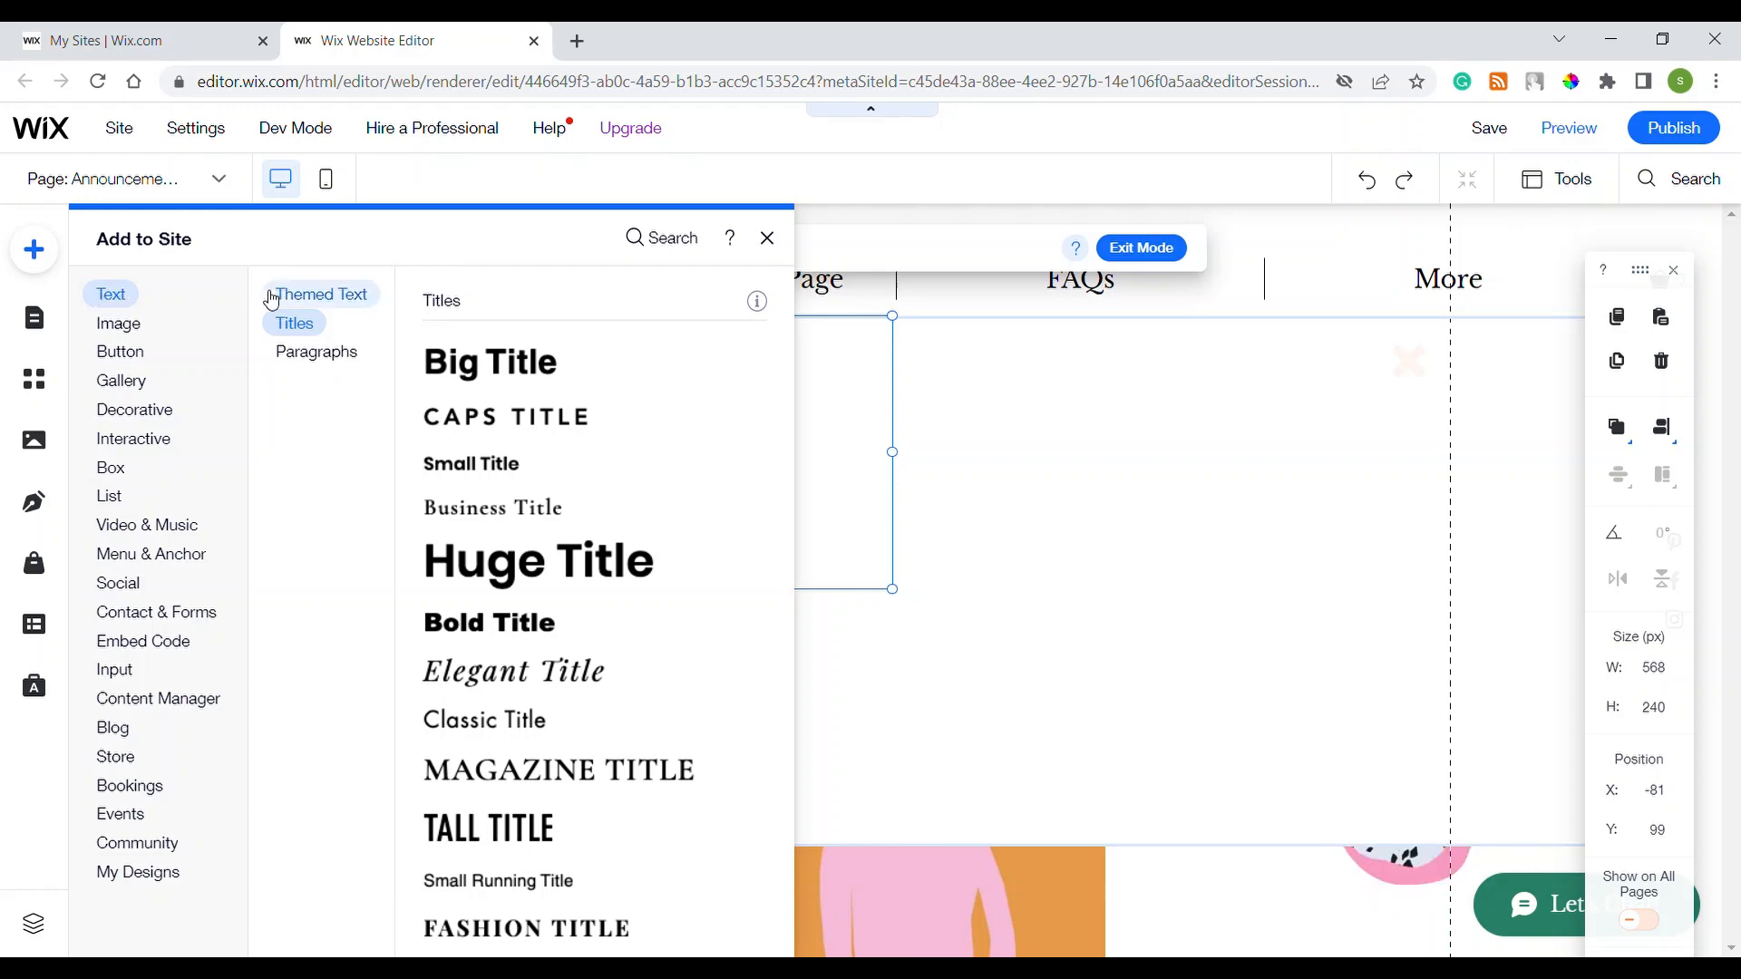
left_click(273, 299)
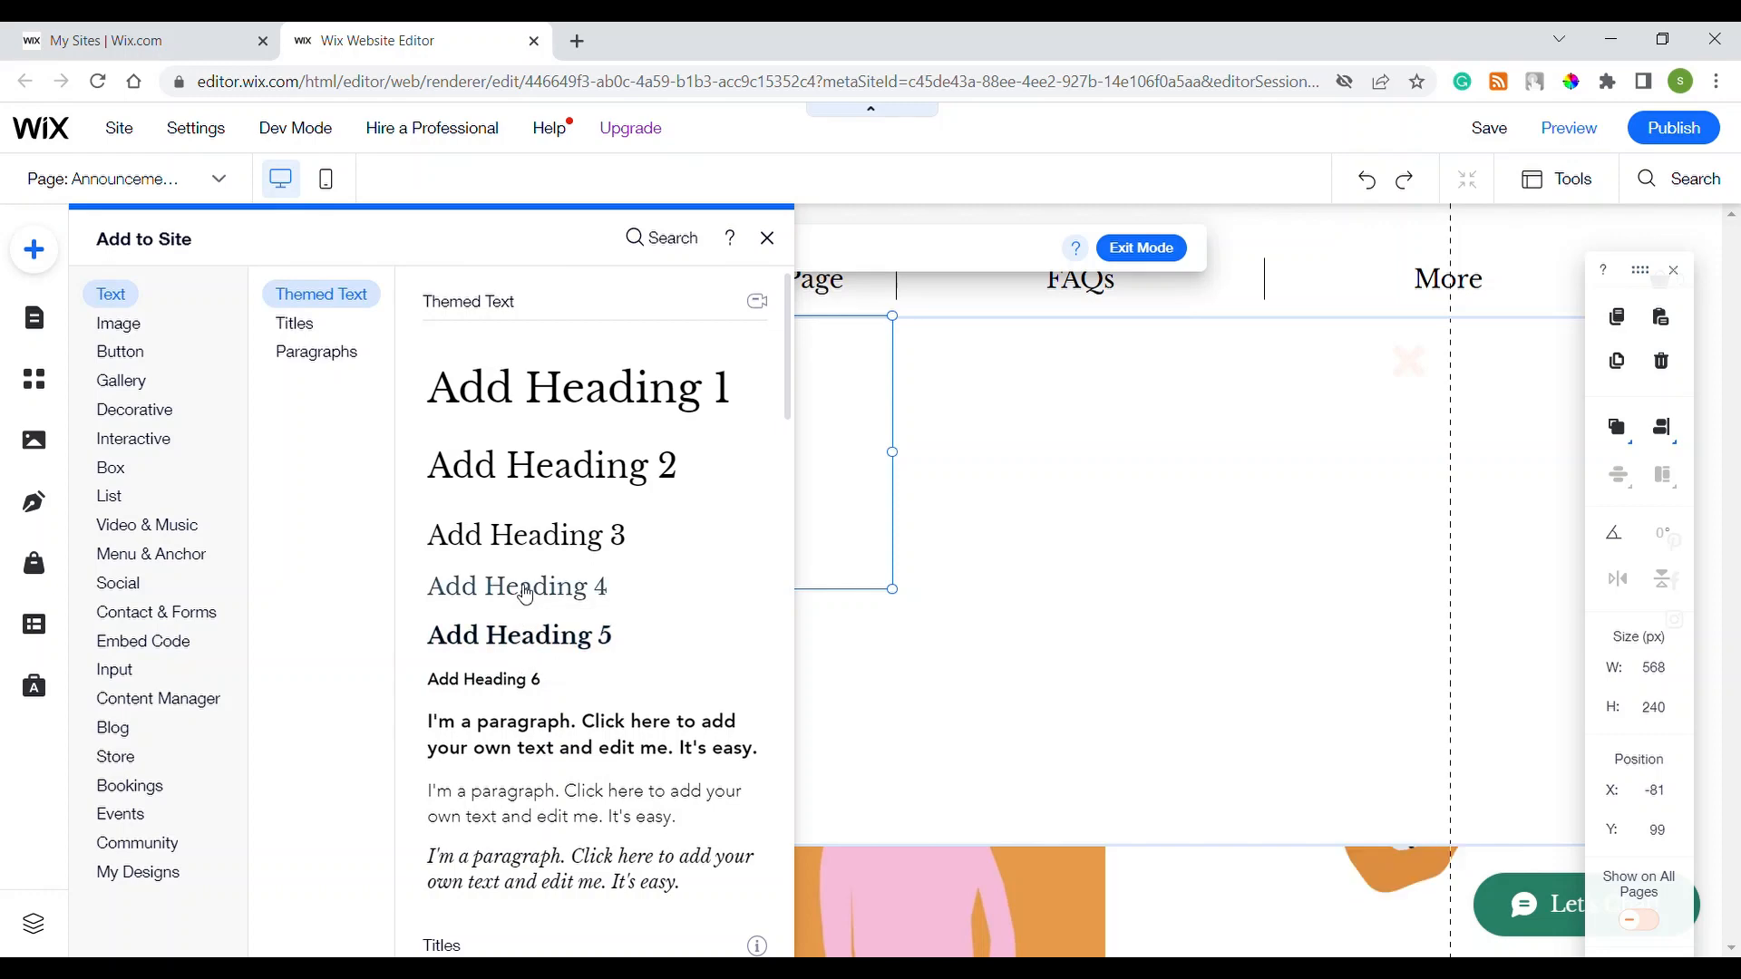
left_click_drag(692, 537, 652, 477)
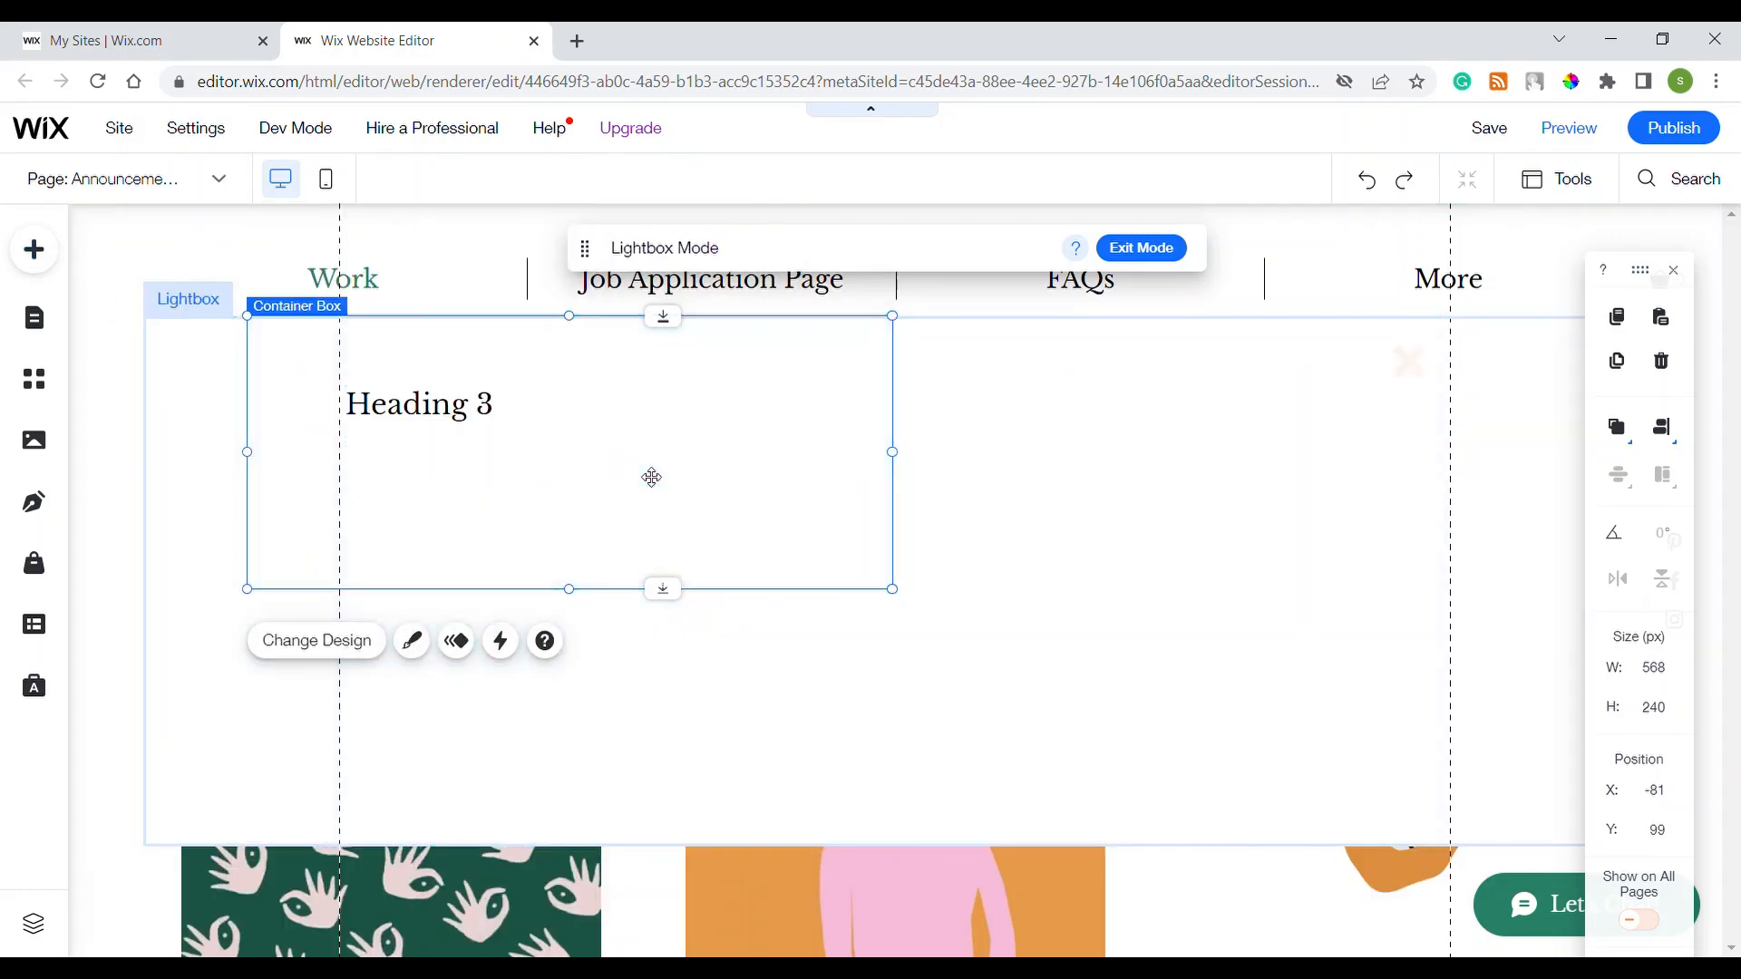
- Set the heading's font size to 20 px and its text box width to 150 px
double_click(508, 405)
left_click(1039, 551)
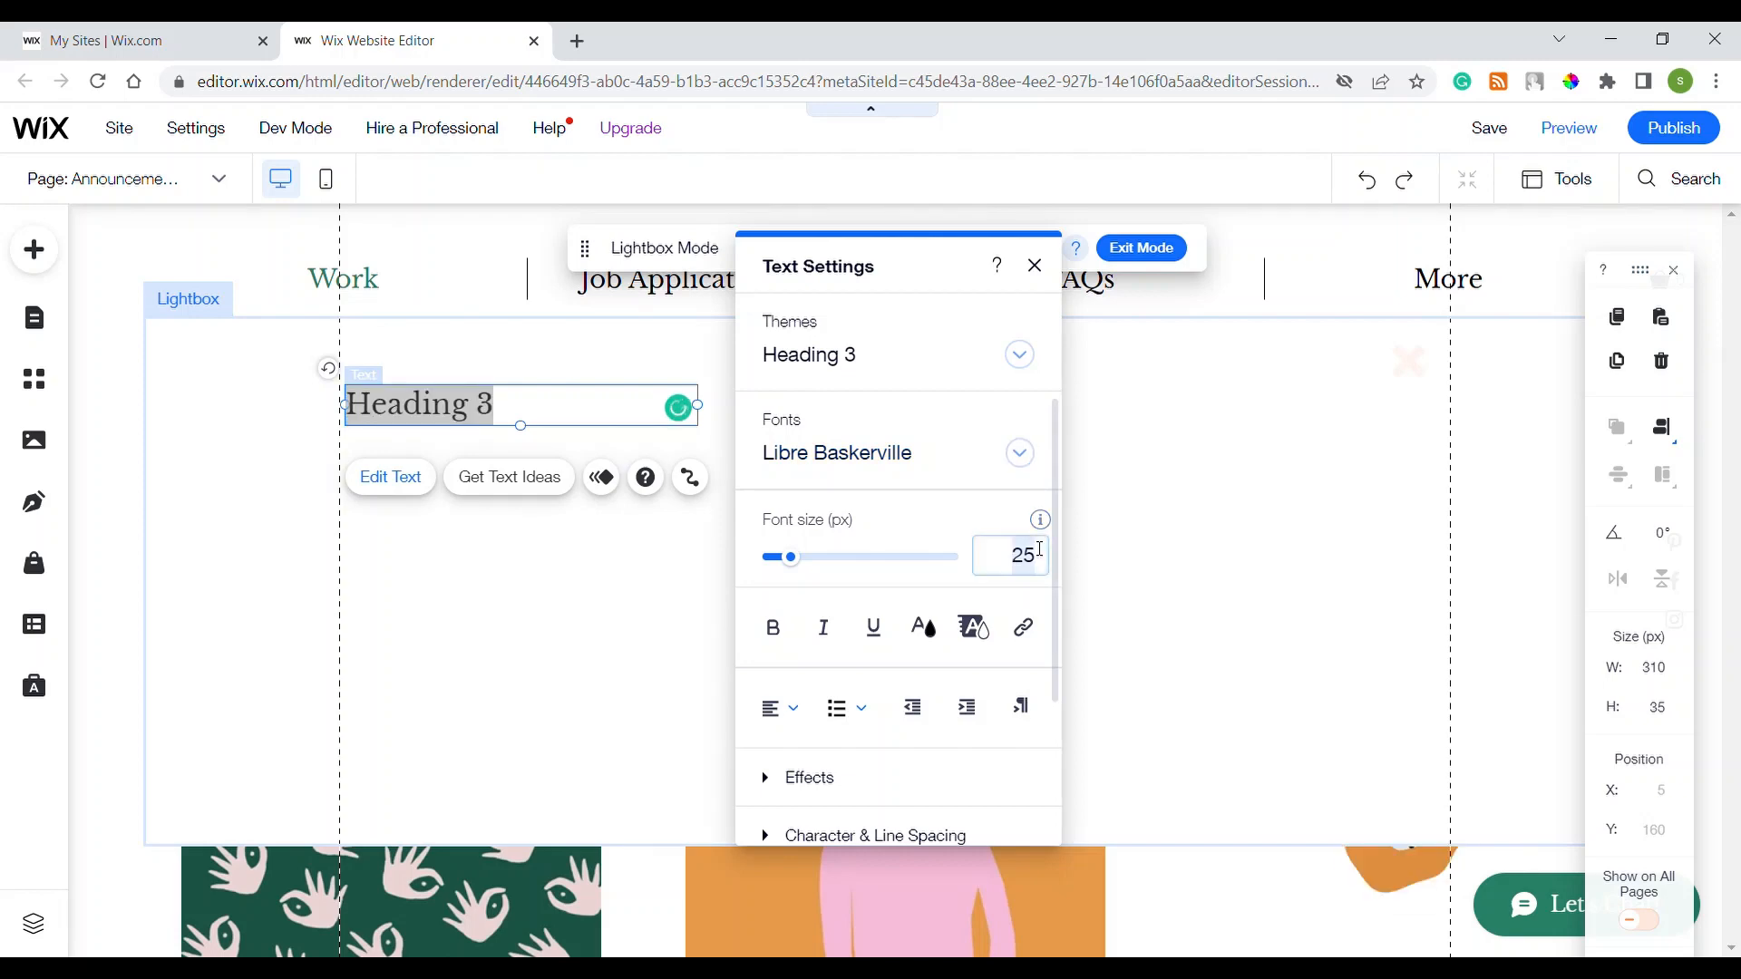
type("20")
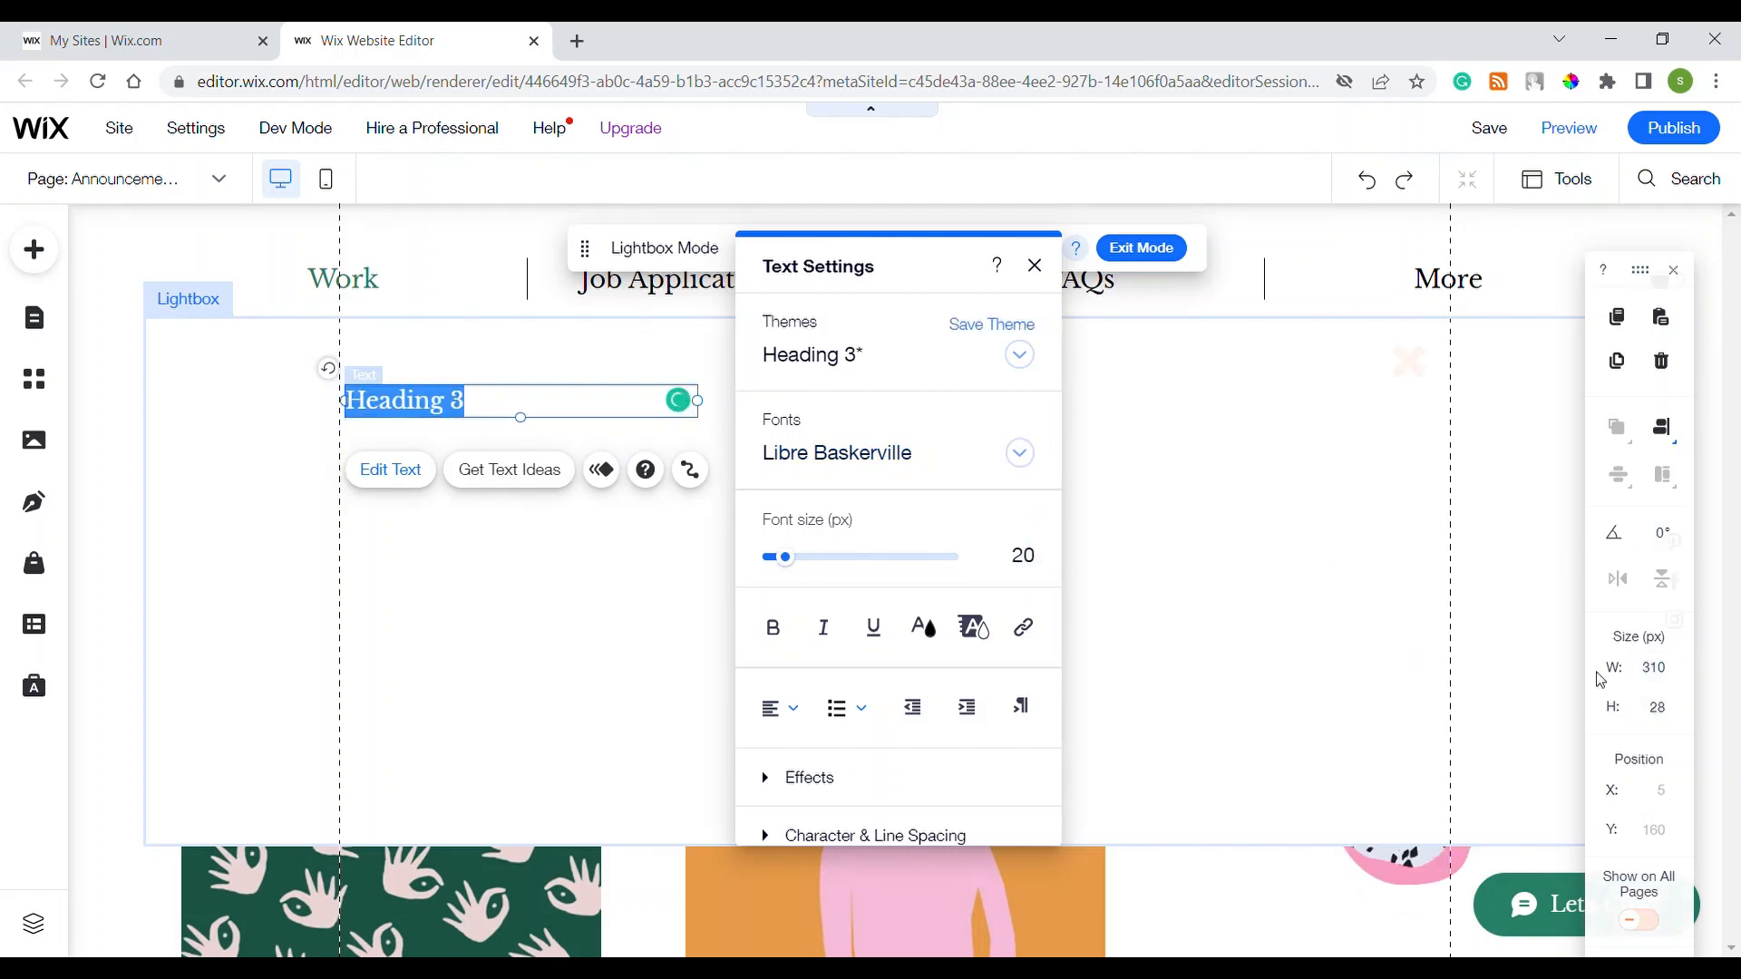
left_click(1673, 679)
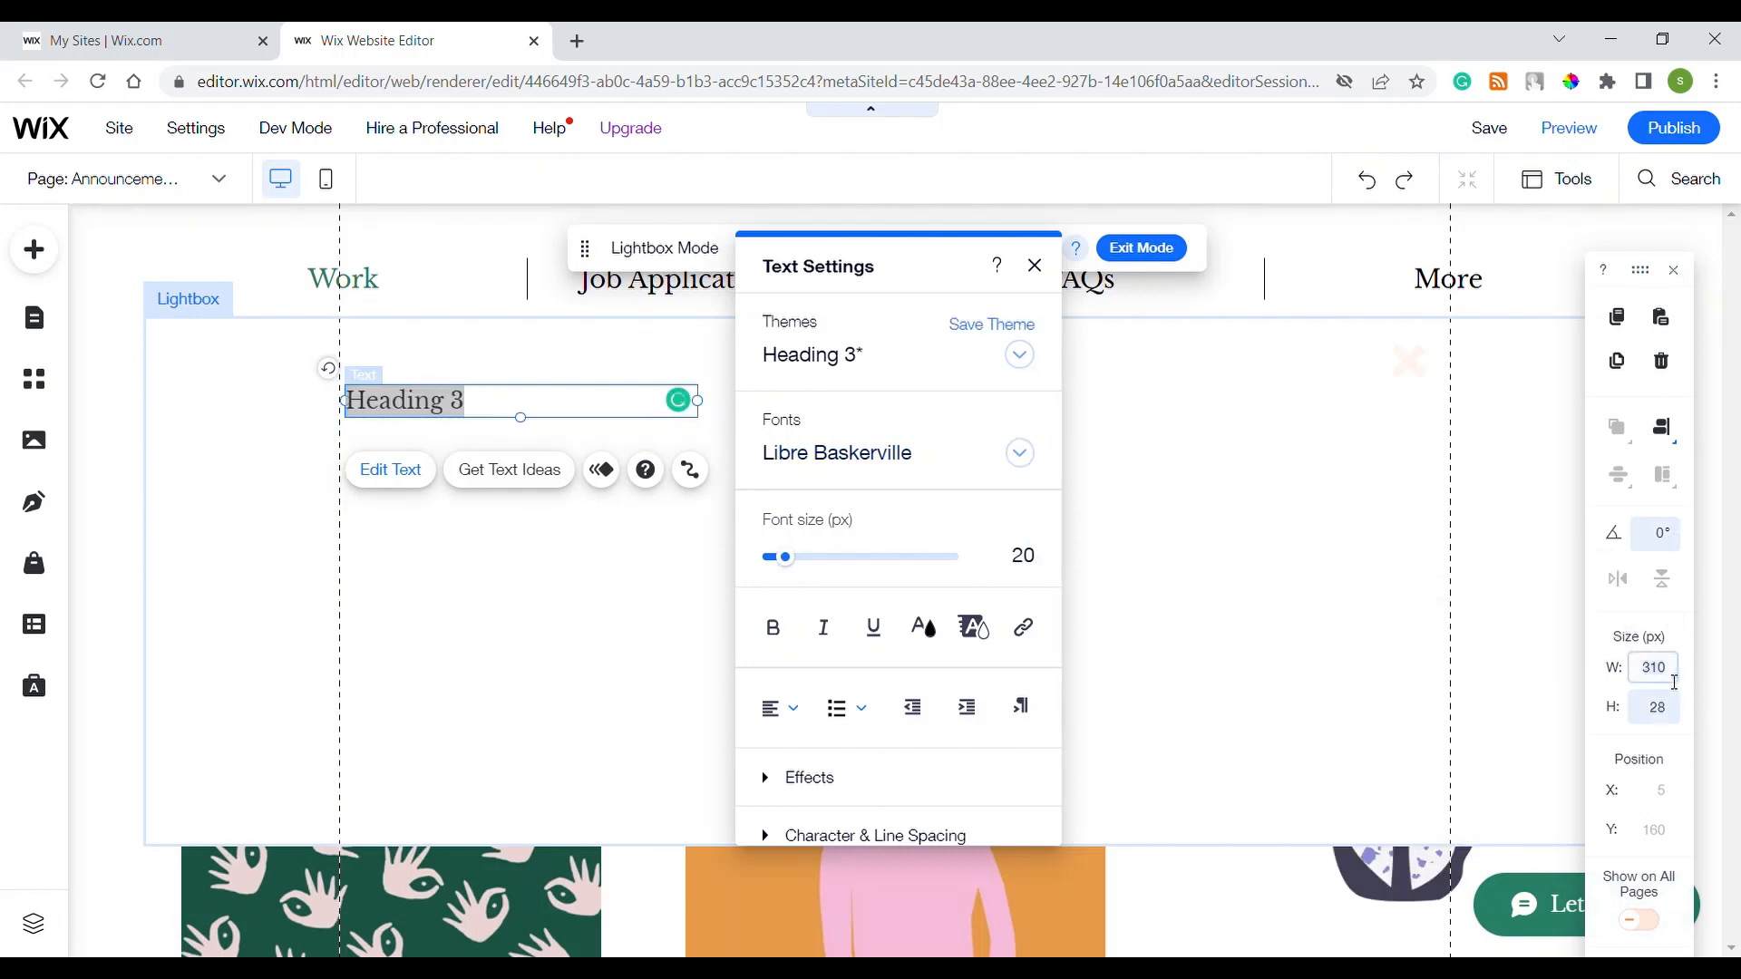
type("150")
key("Return")
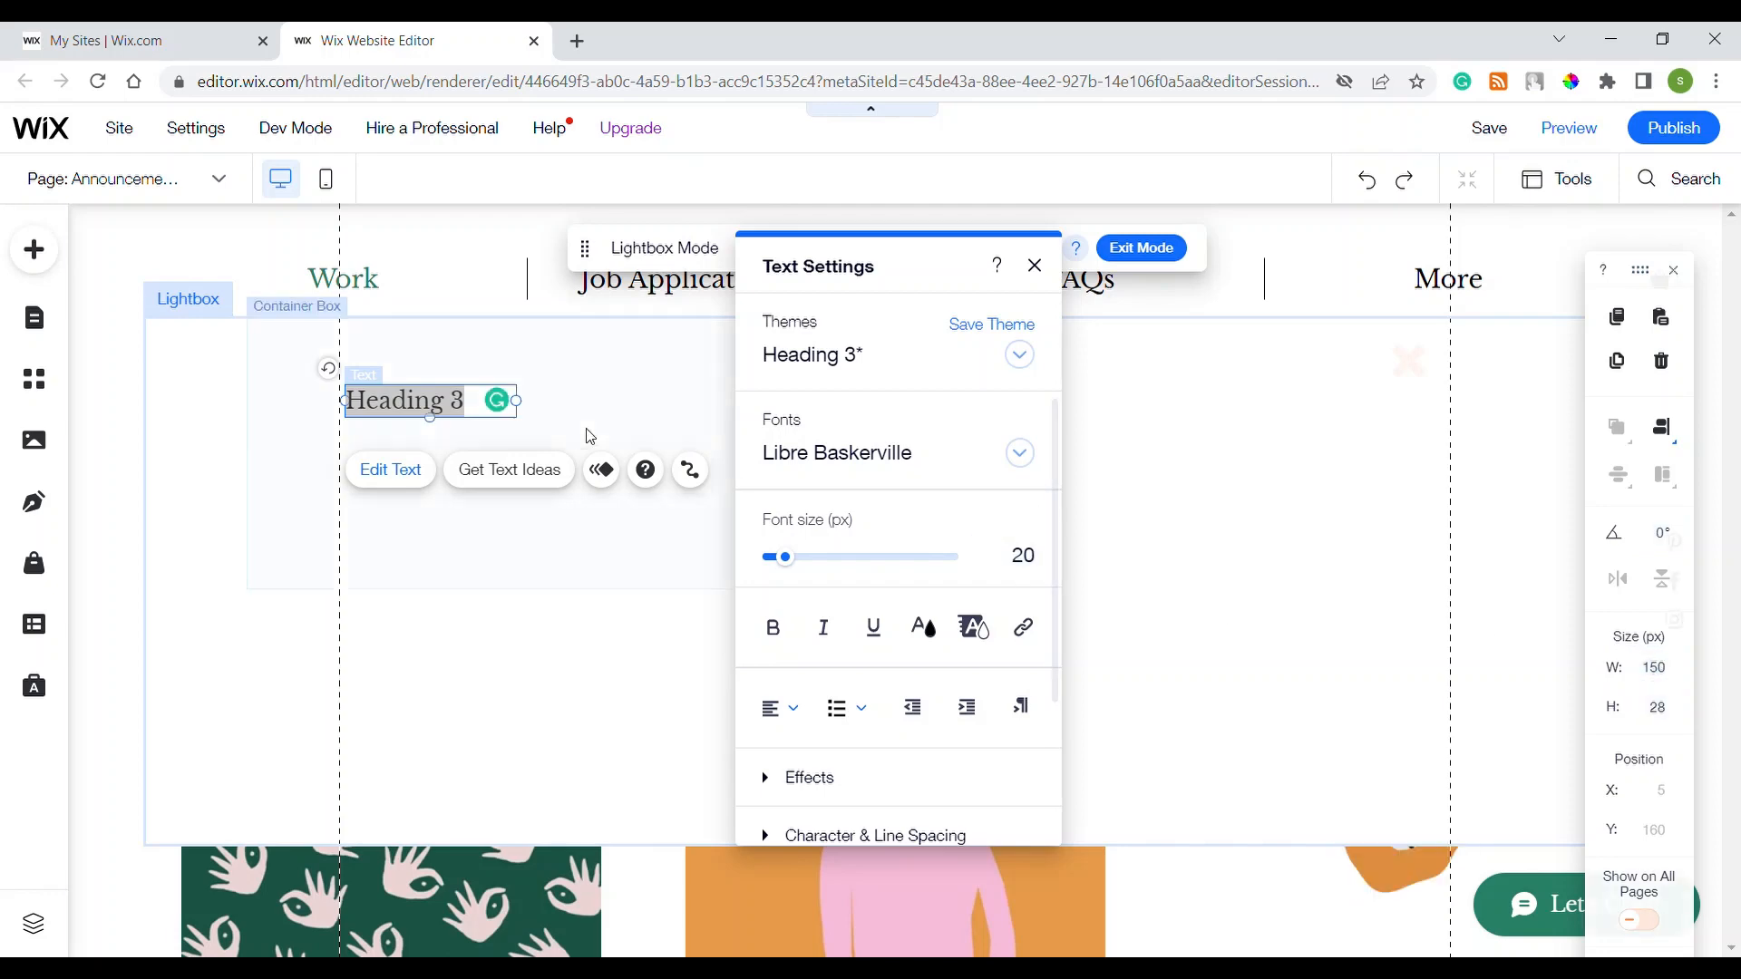
- Replace the heading's text with "Software"
left_click(477, 414)
key("ctrl+a")
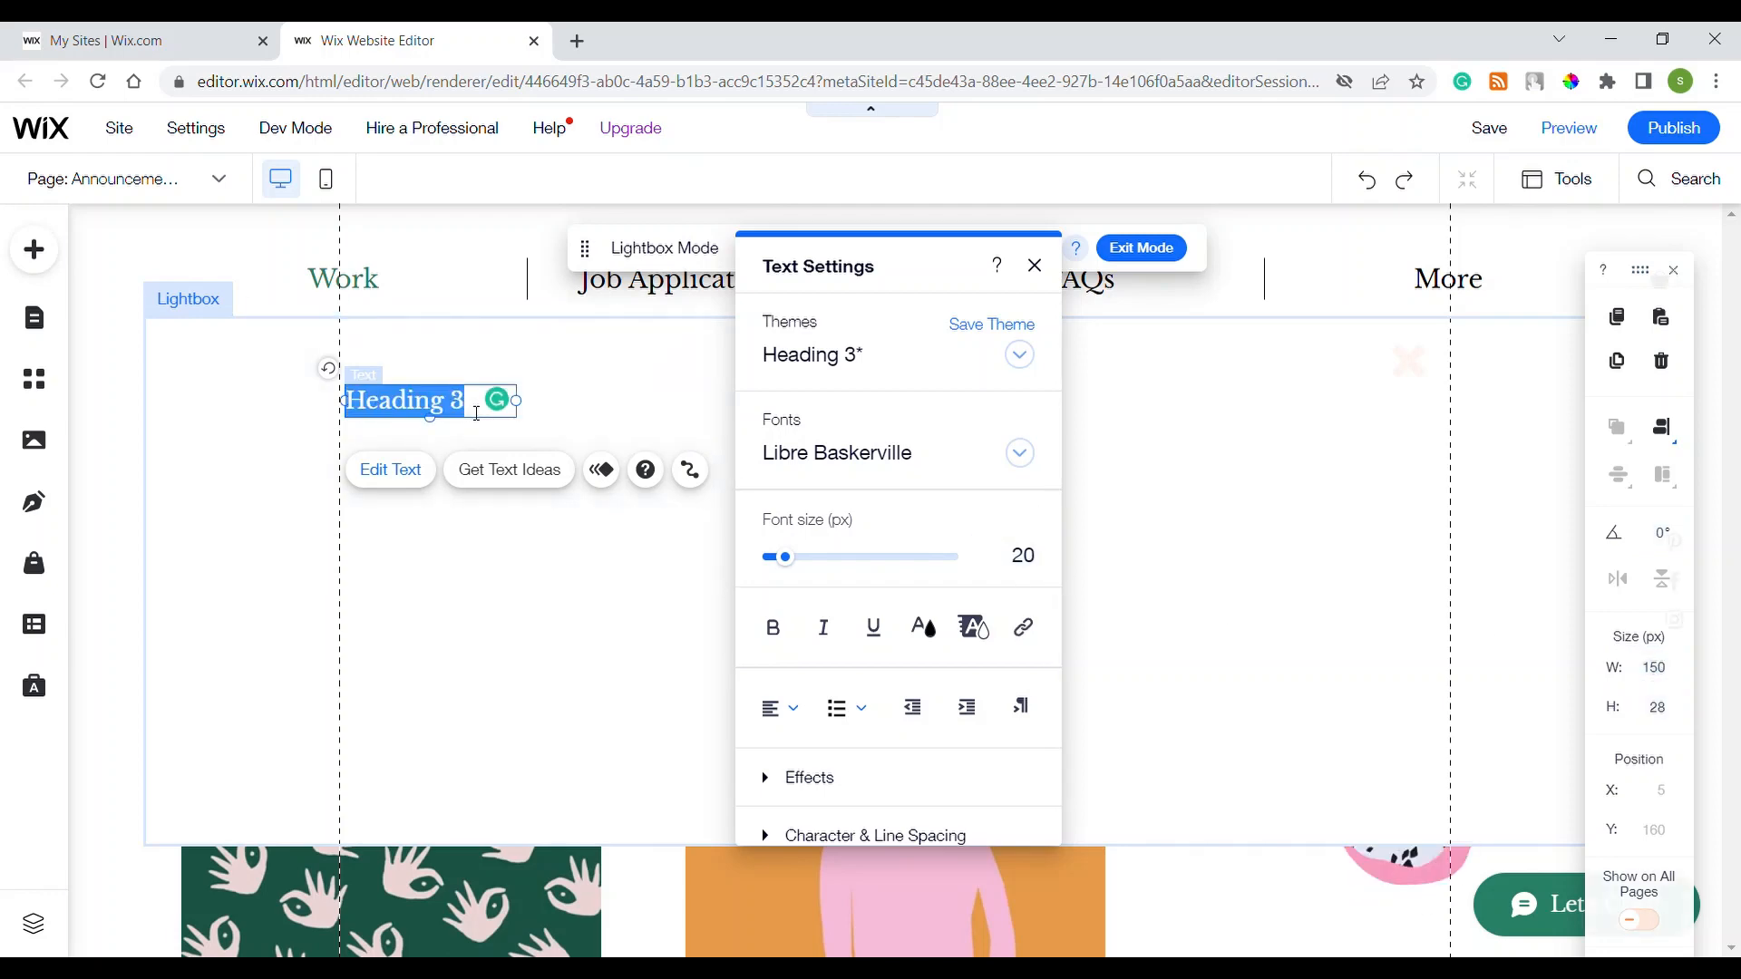
type("W")
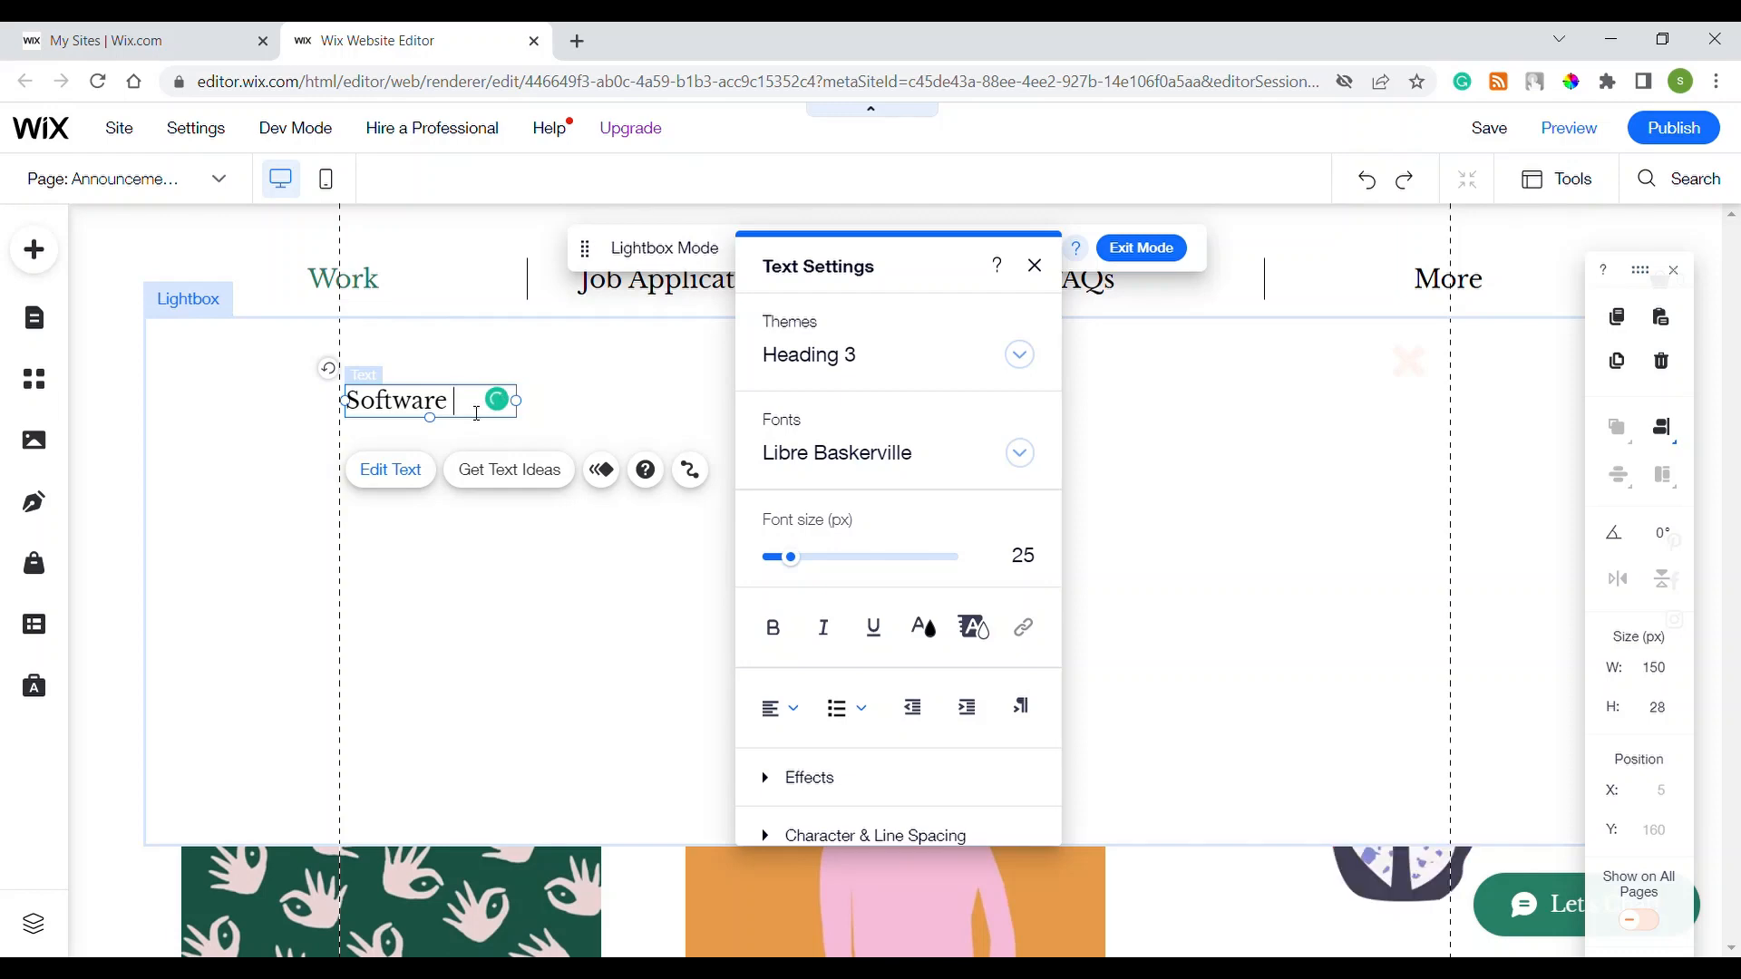
left_click(564, 392)
- Duplicate the "Software" text and arrange the copies in two columns of seven rows in the left part of the lightbox
left_click(431, 404)
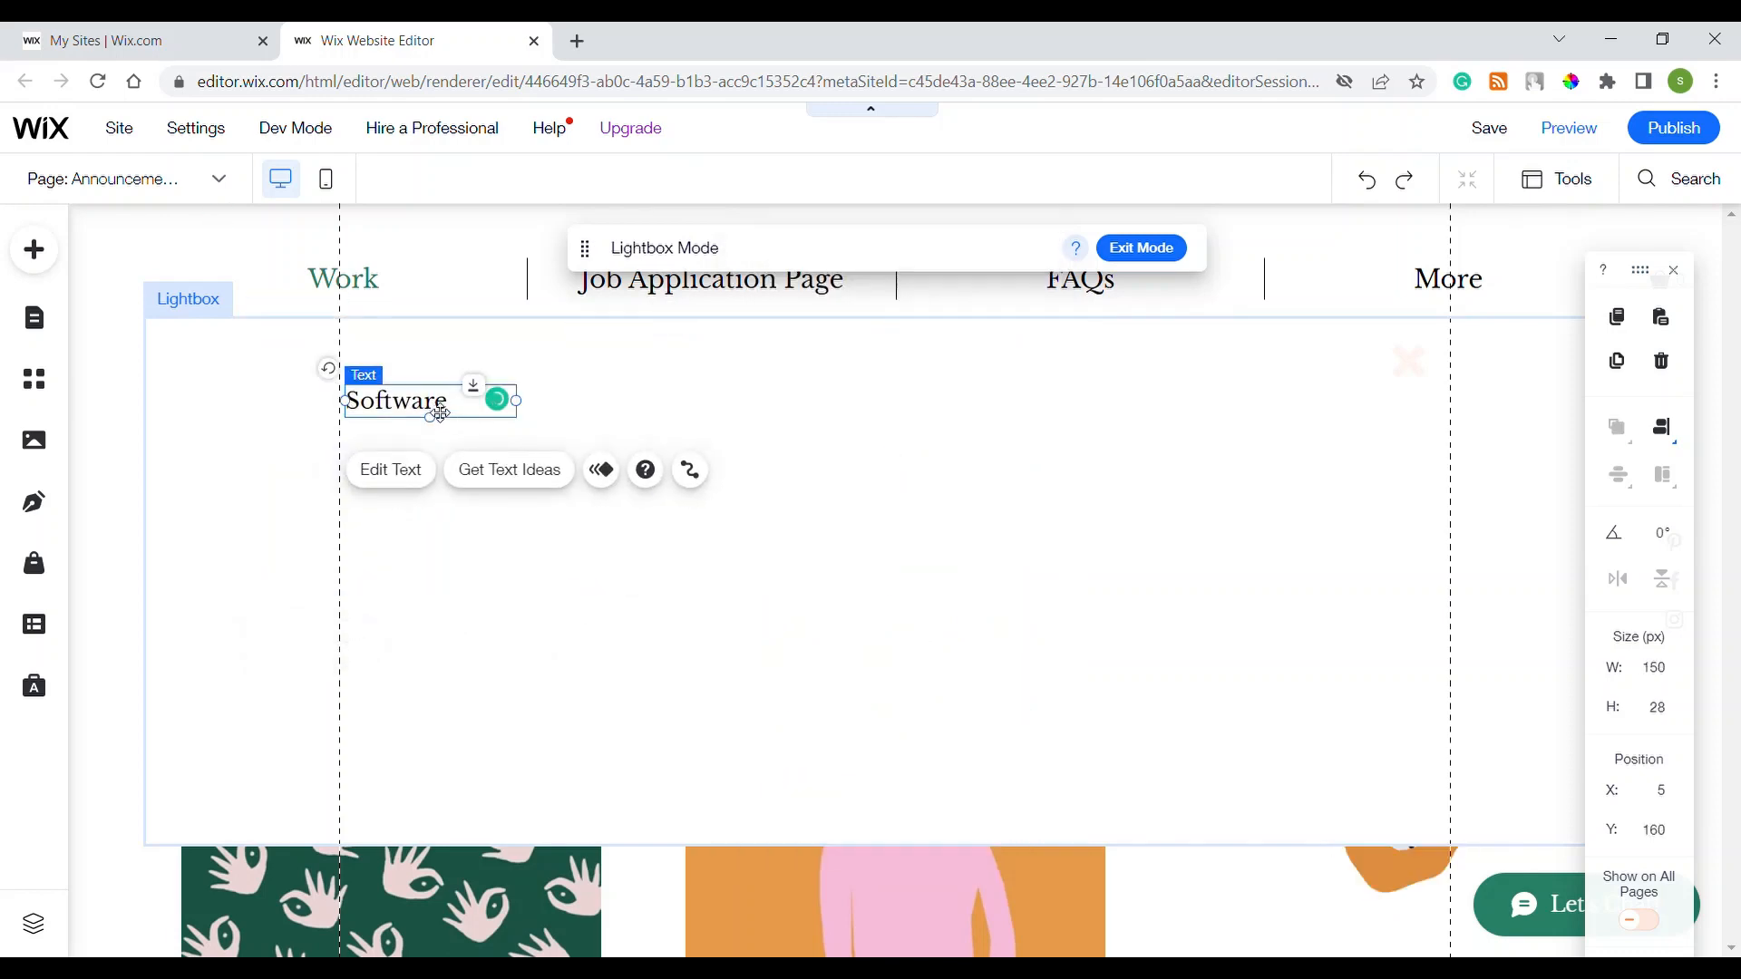
left_click_drag(432, 404, 567, 653)
key("ctrl+d")
key("ctrl+d")
key("ctrl+d")
key("ctrl+d")
key("ctrl+d")
key("ctrl+d")
key("ctrl+d")
key("ctrl+d")
key("ctrl+d")
key("ctrl+d")
key("ctrl+d")
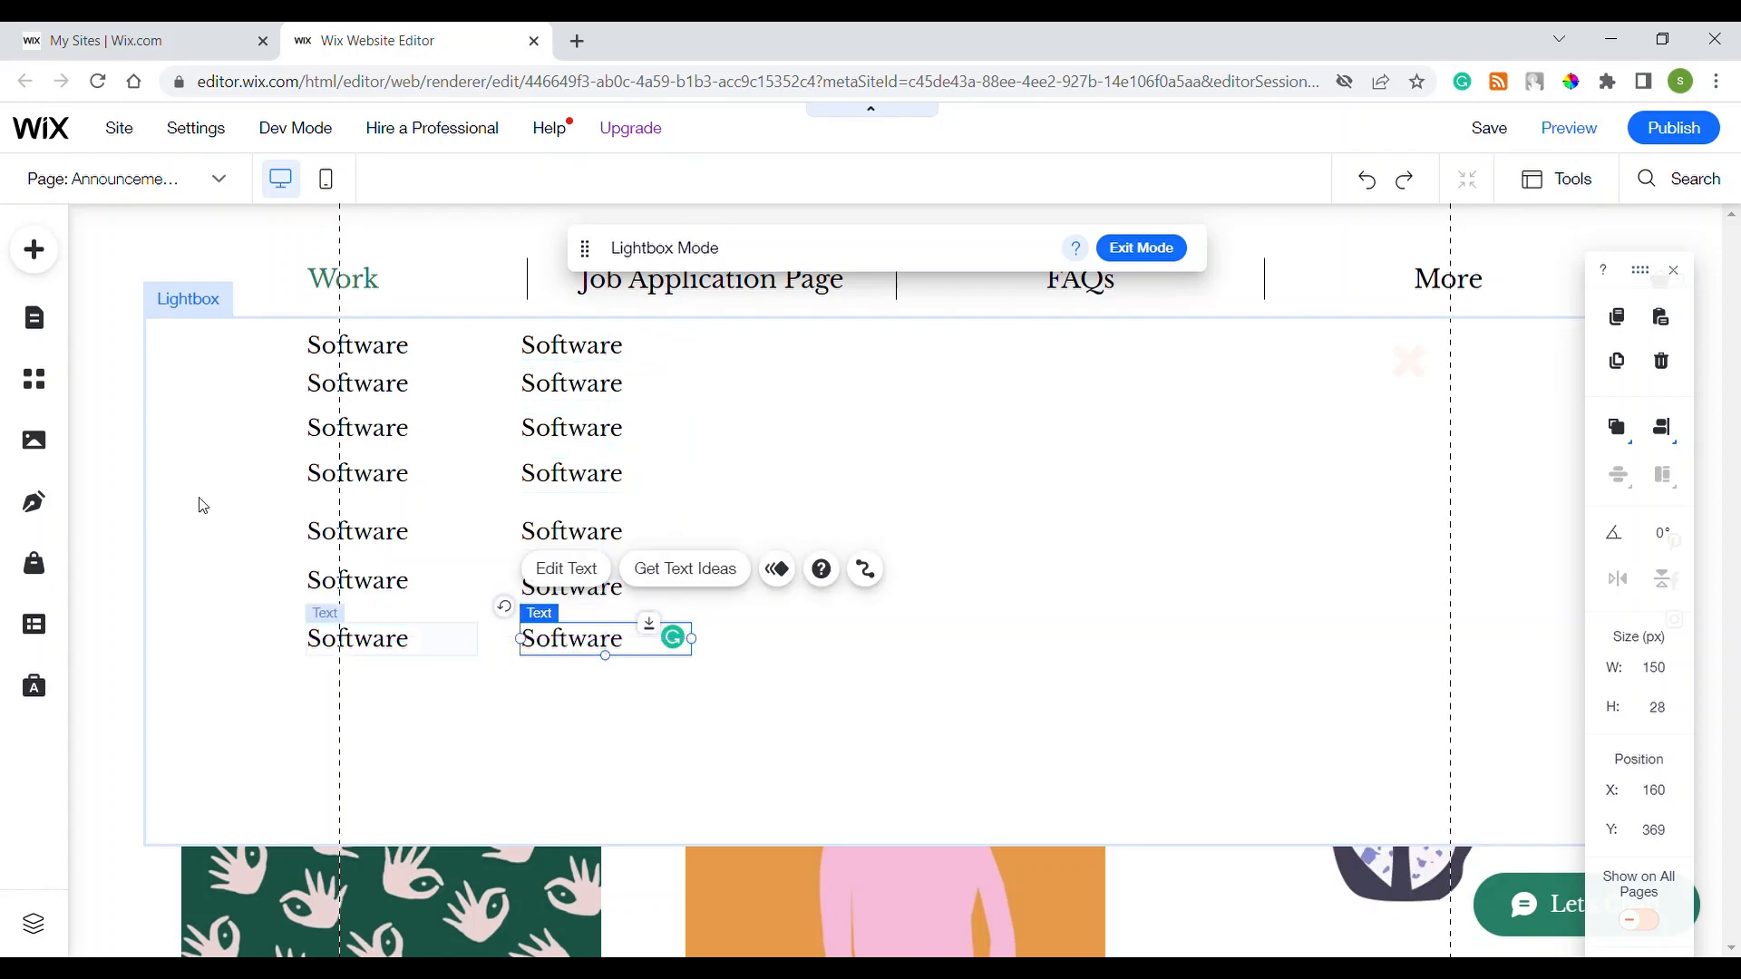
- Extend the container box downward to about 323 px high so that it encloses all seven text rows
left_click(268, 471)
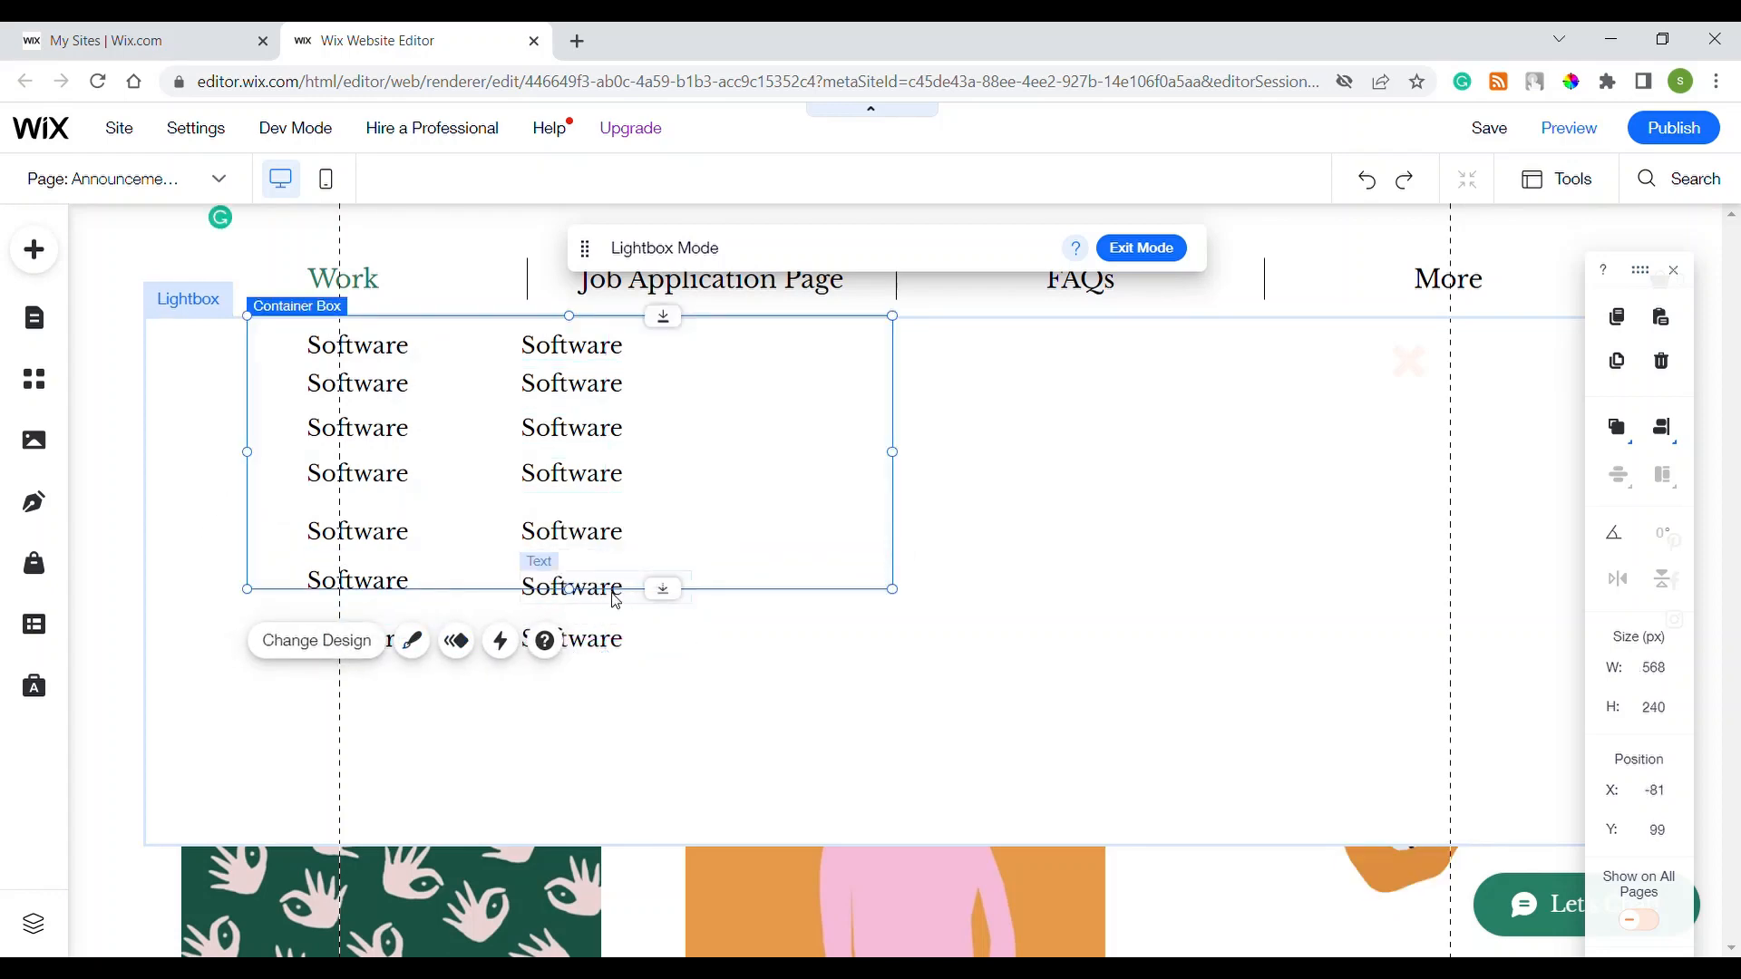
left_click_drag(575, 595, 569, 684)
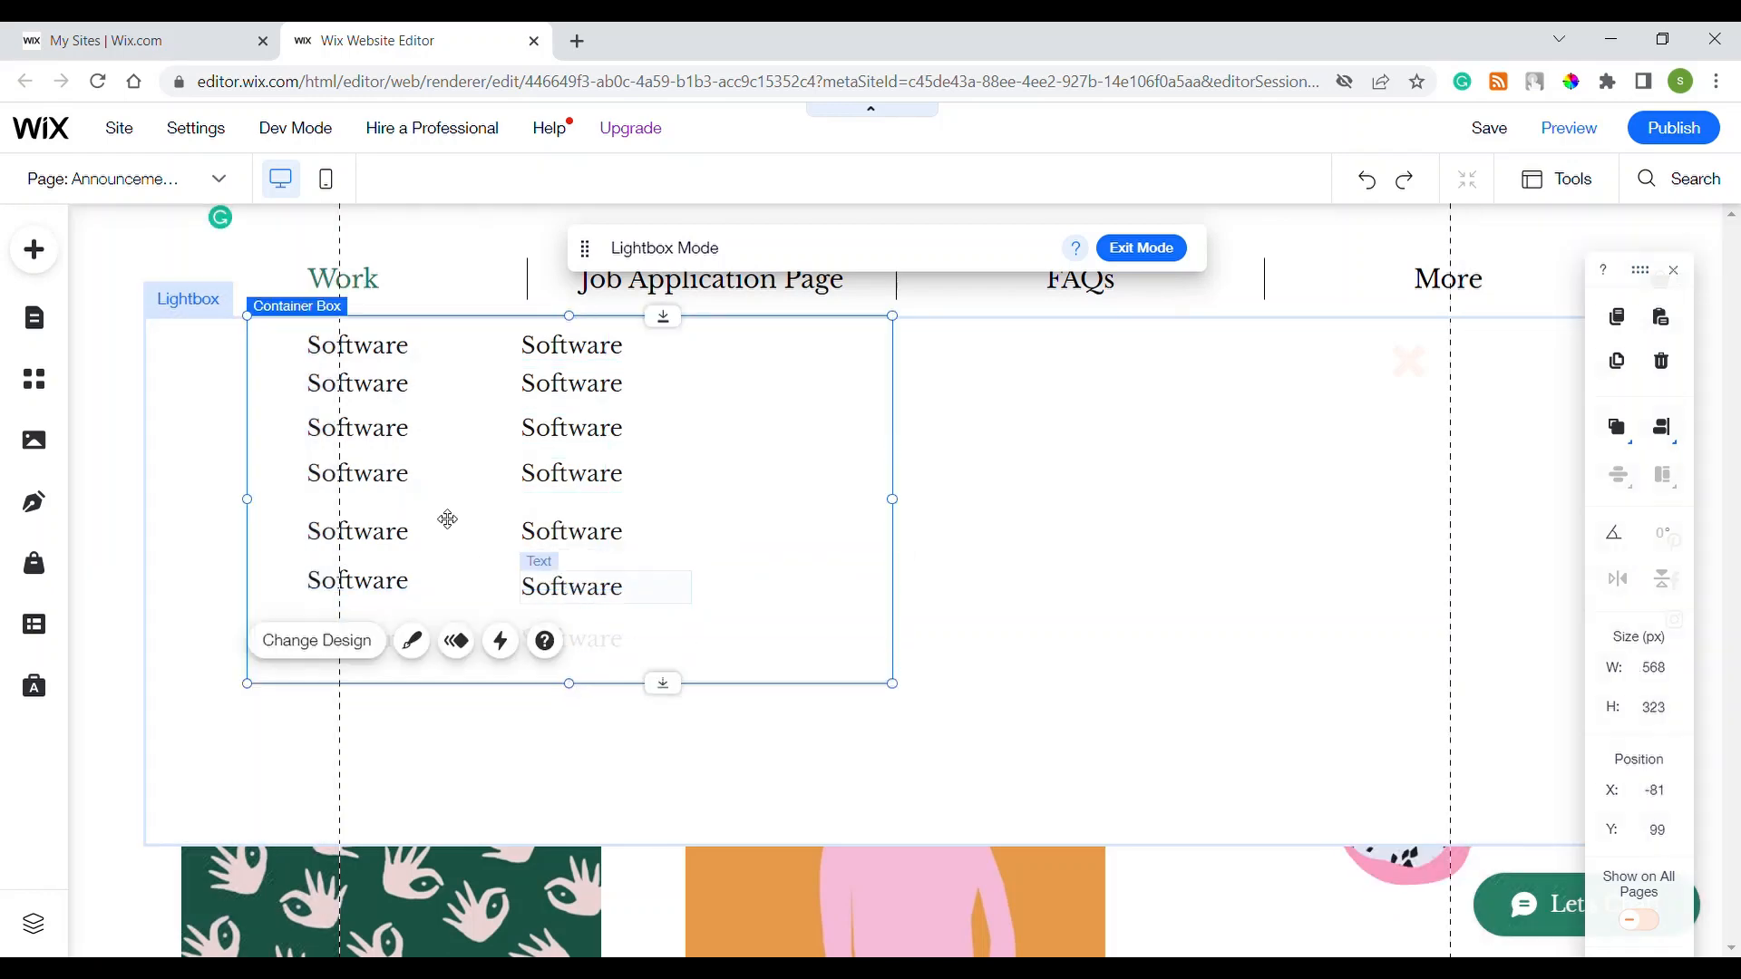
- Distribute the seven "Software" texts of the first column evenly in the vertical direction
left_click(394, 351)
left_click(378, 390, "shift")
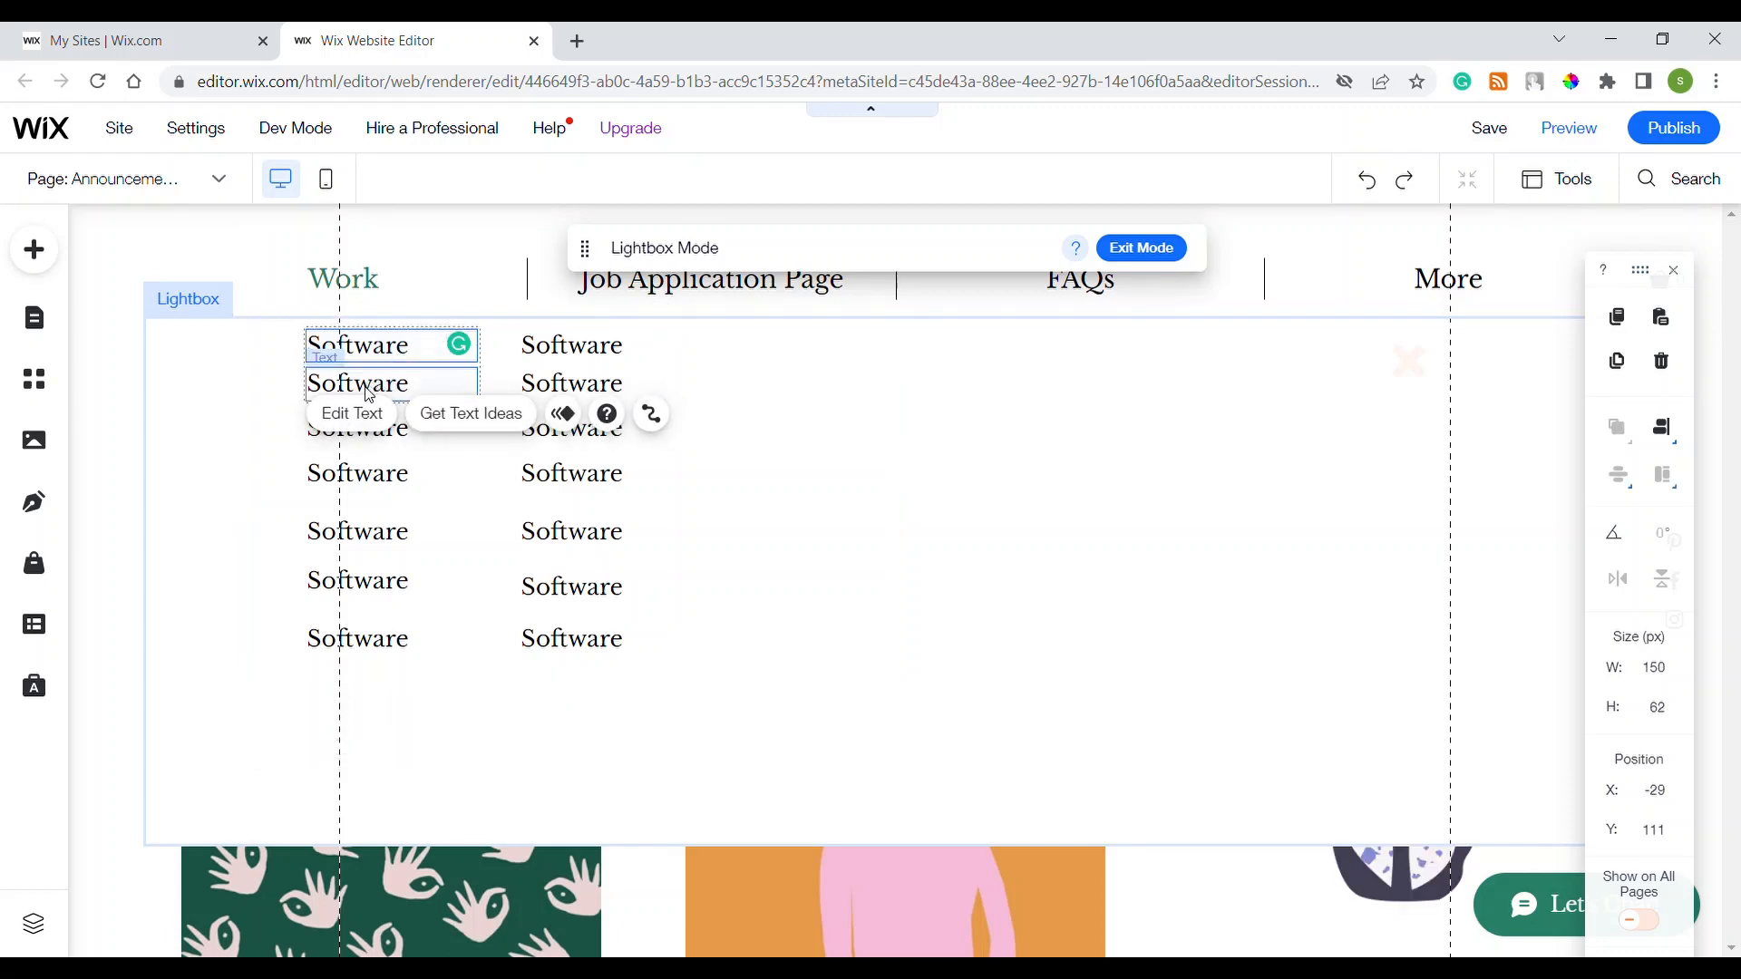
left_click(345, 423, "shift")
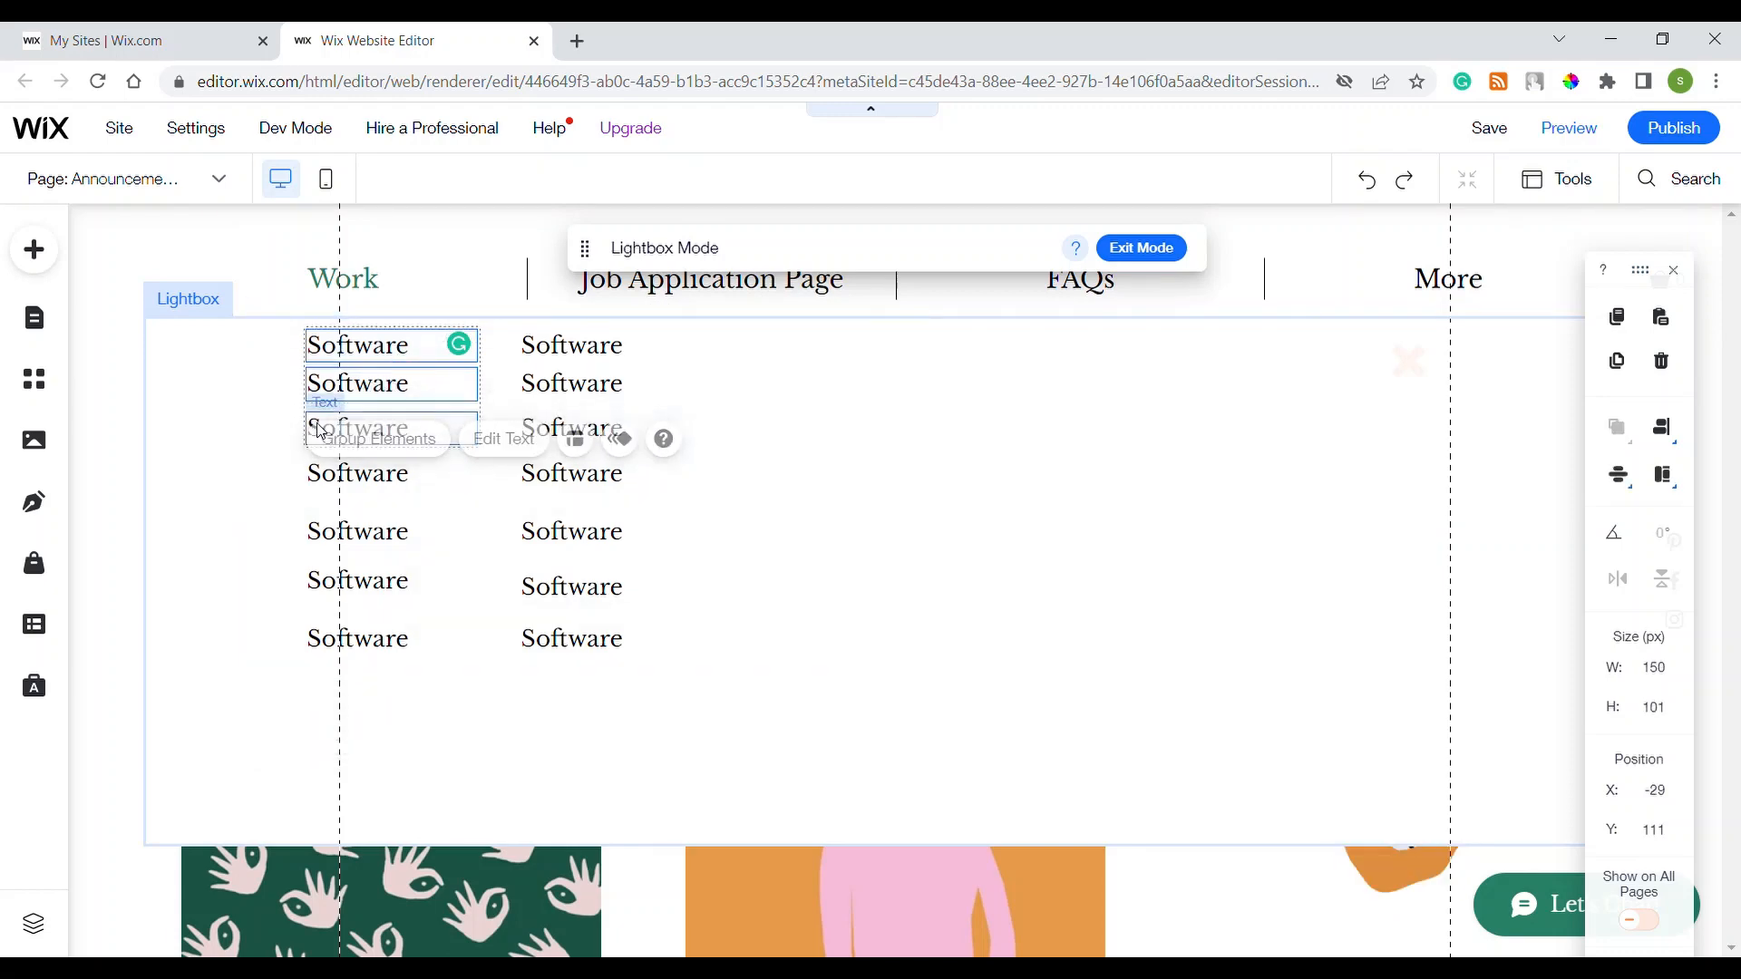
left_click(340, 467, "shift")
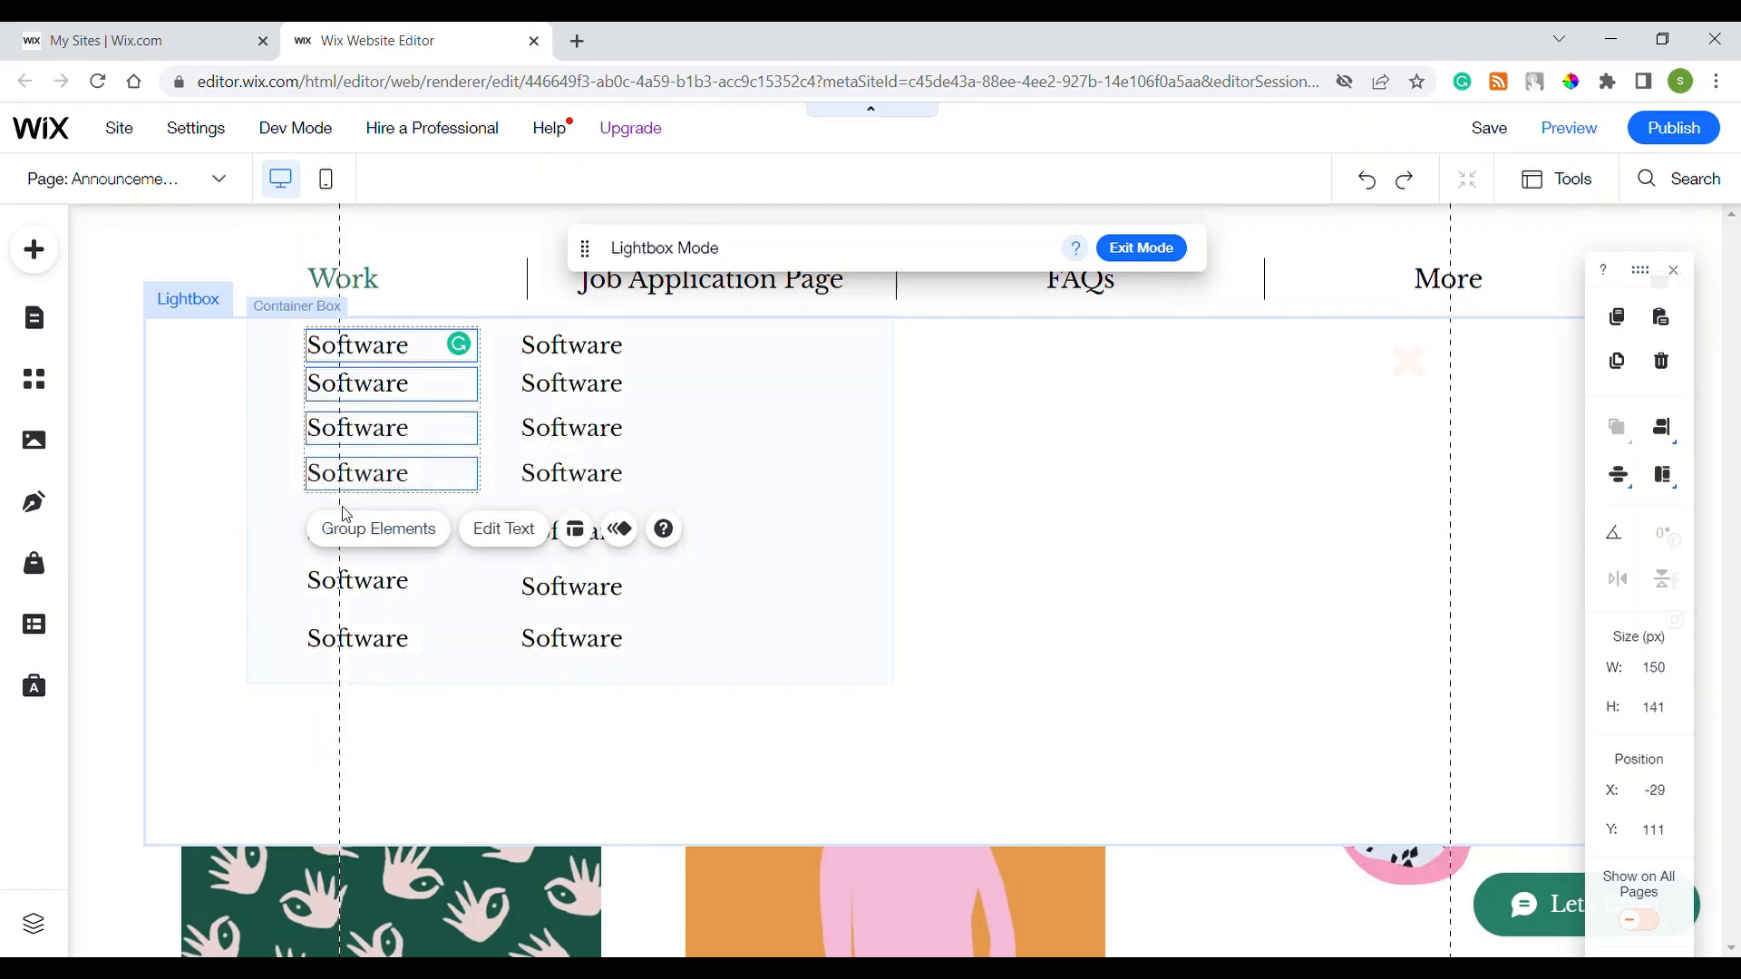
left_click(357, 591, "shift")
left_click(339, 535, "shift")
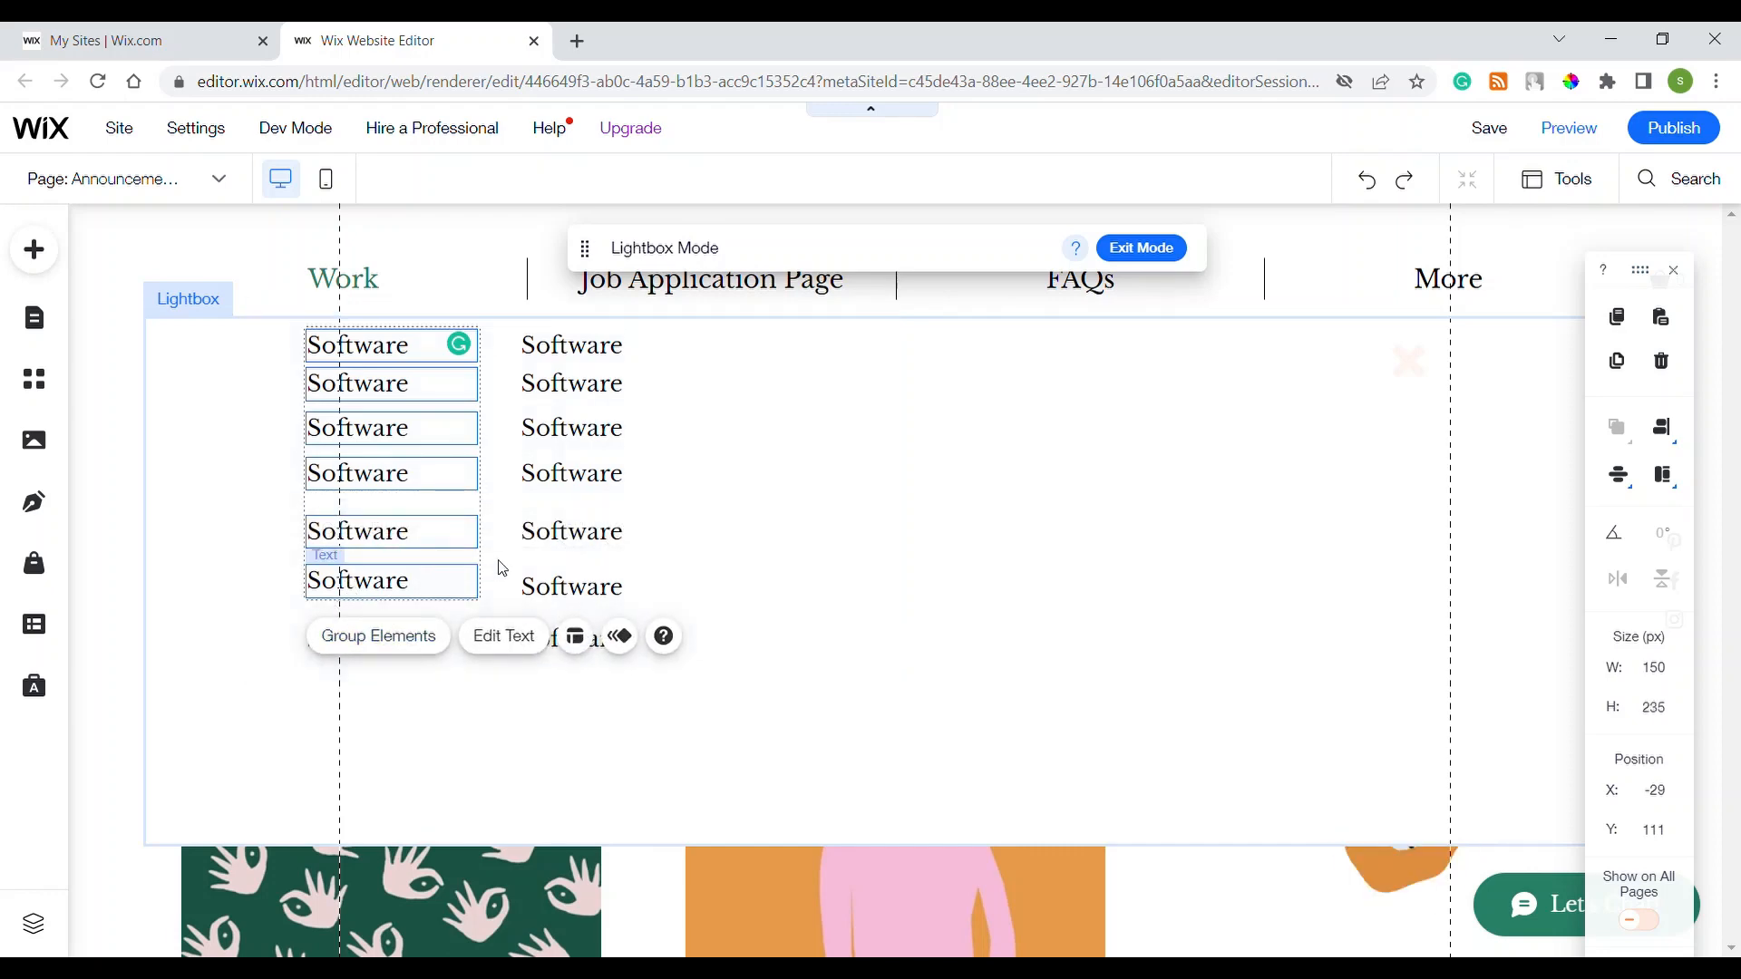
left_click(395, 617)
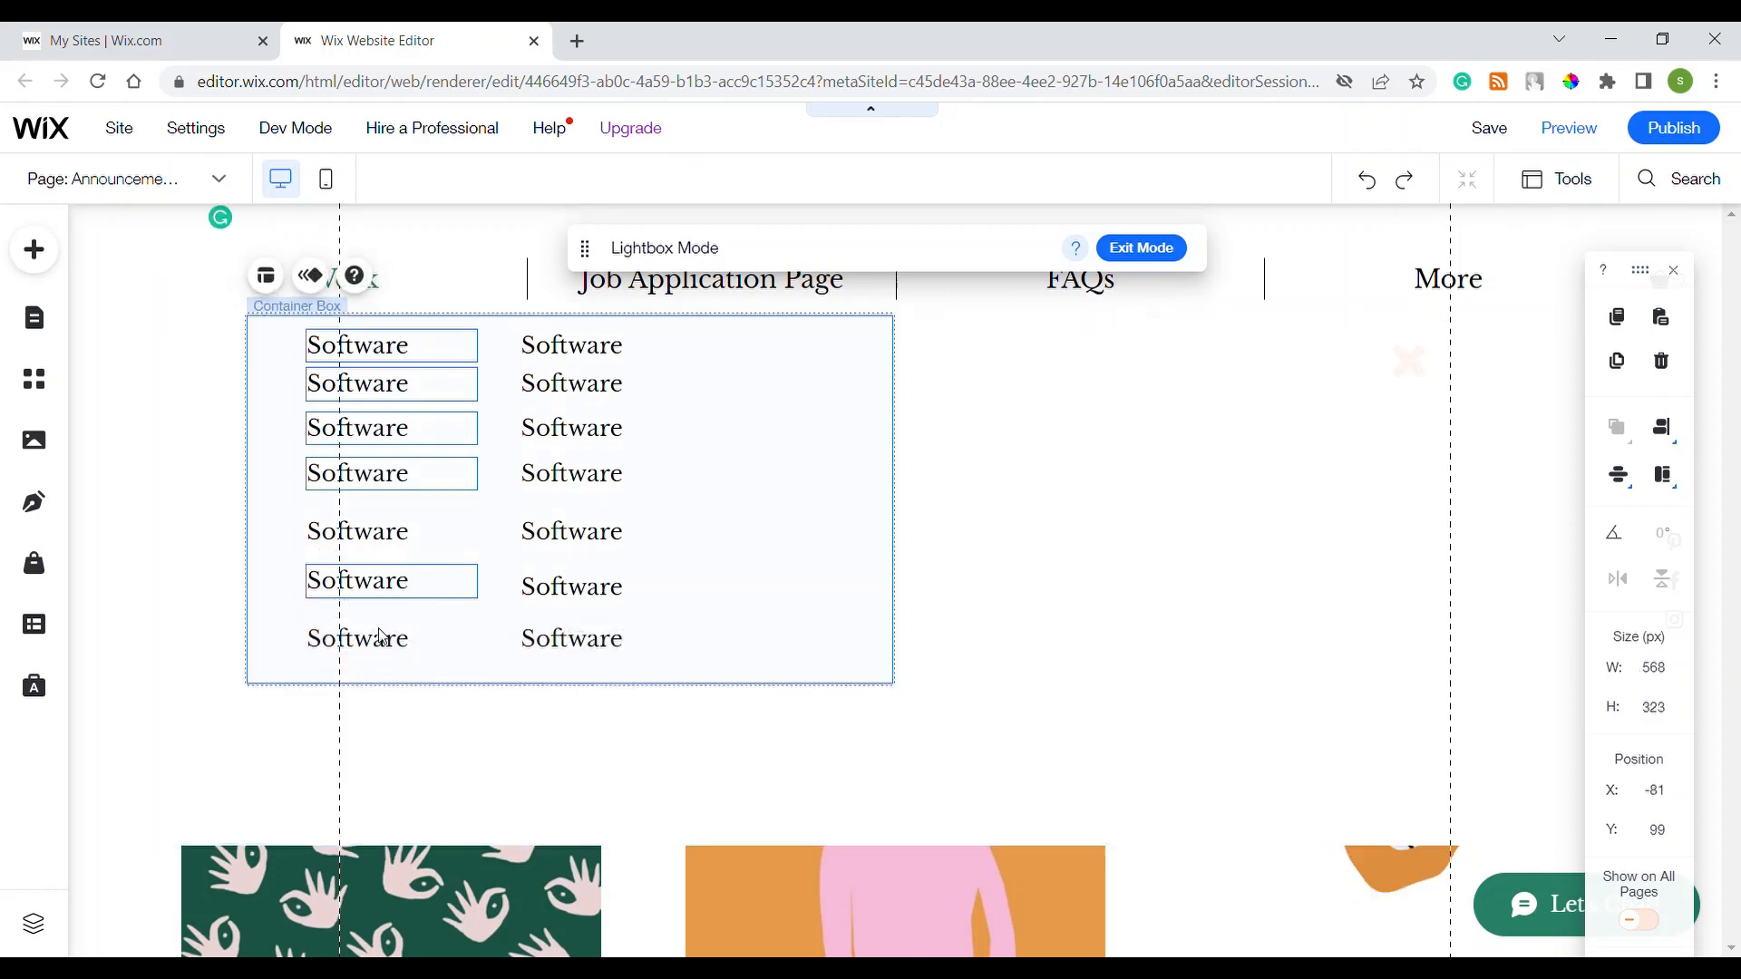
left_click(381, 544, "shift")
left_click(285, 532, "shift")
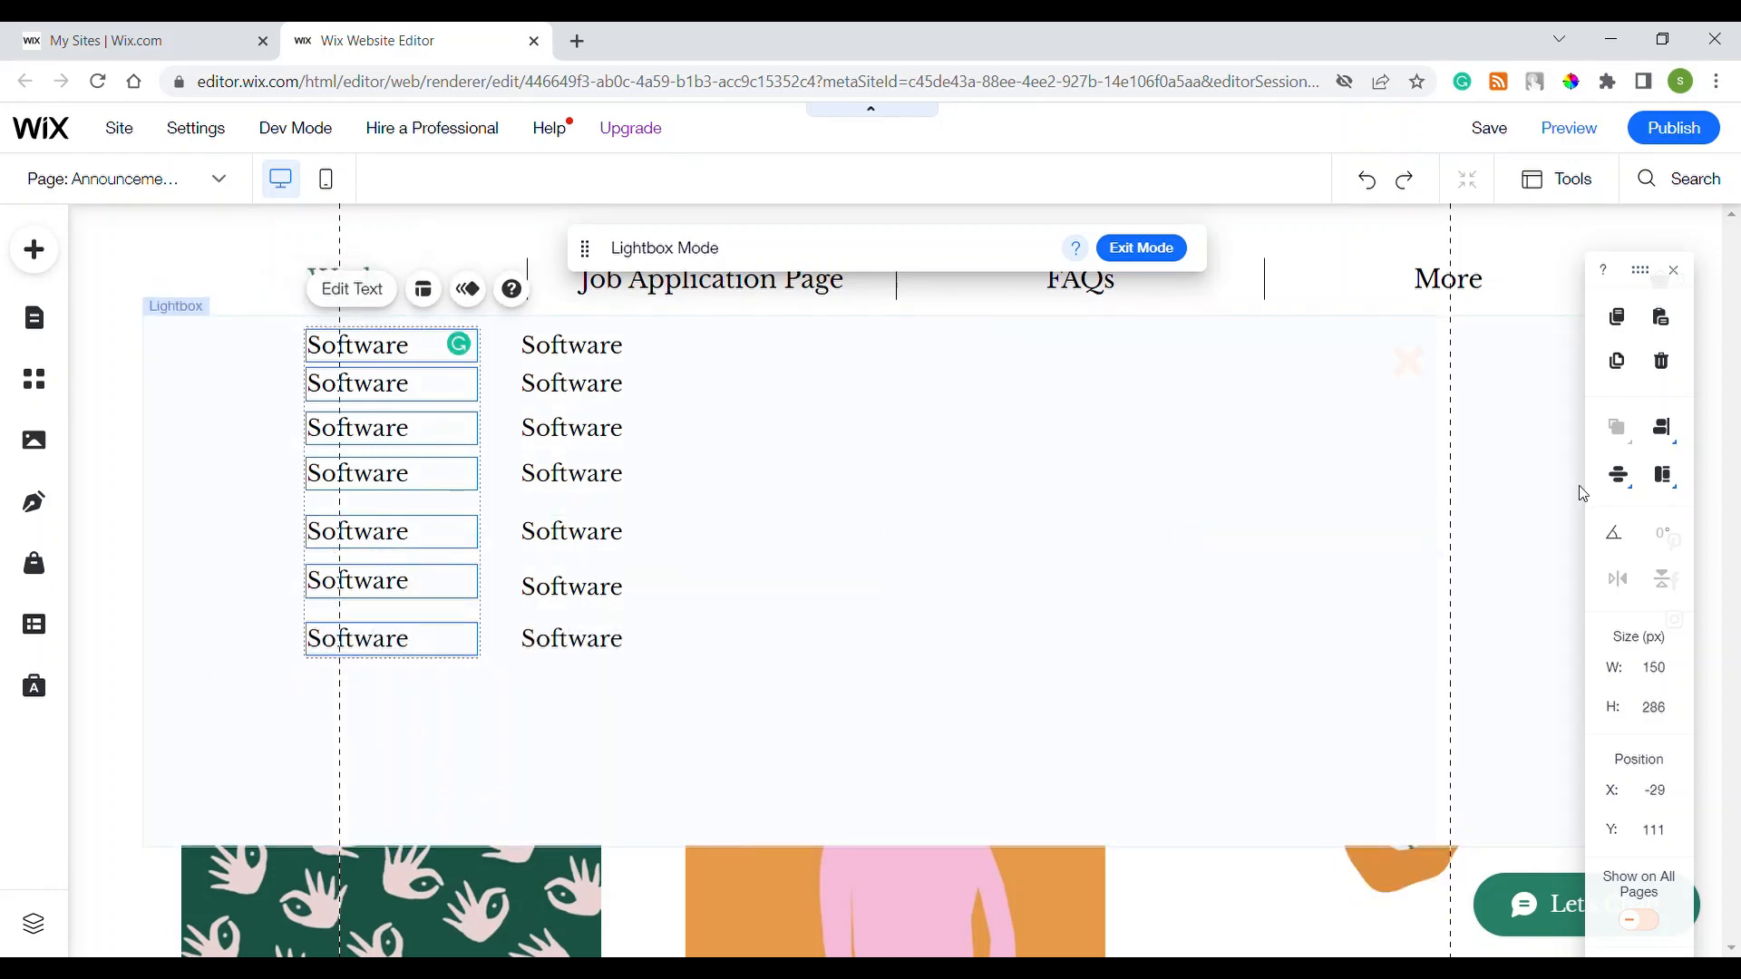
left_click(1614, 491)
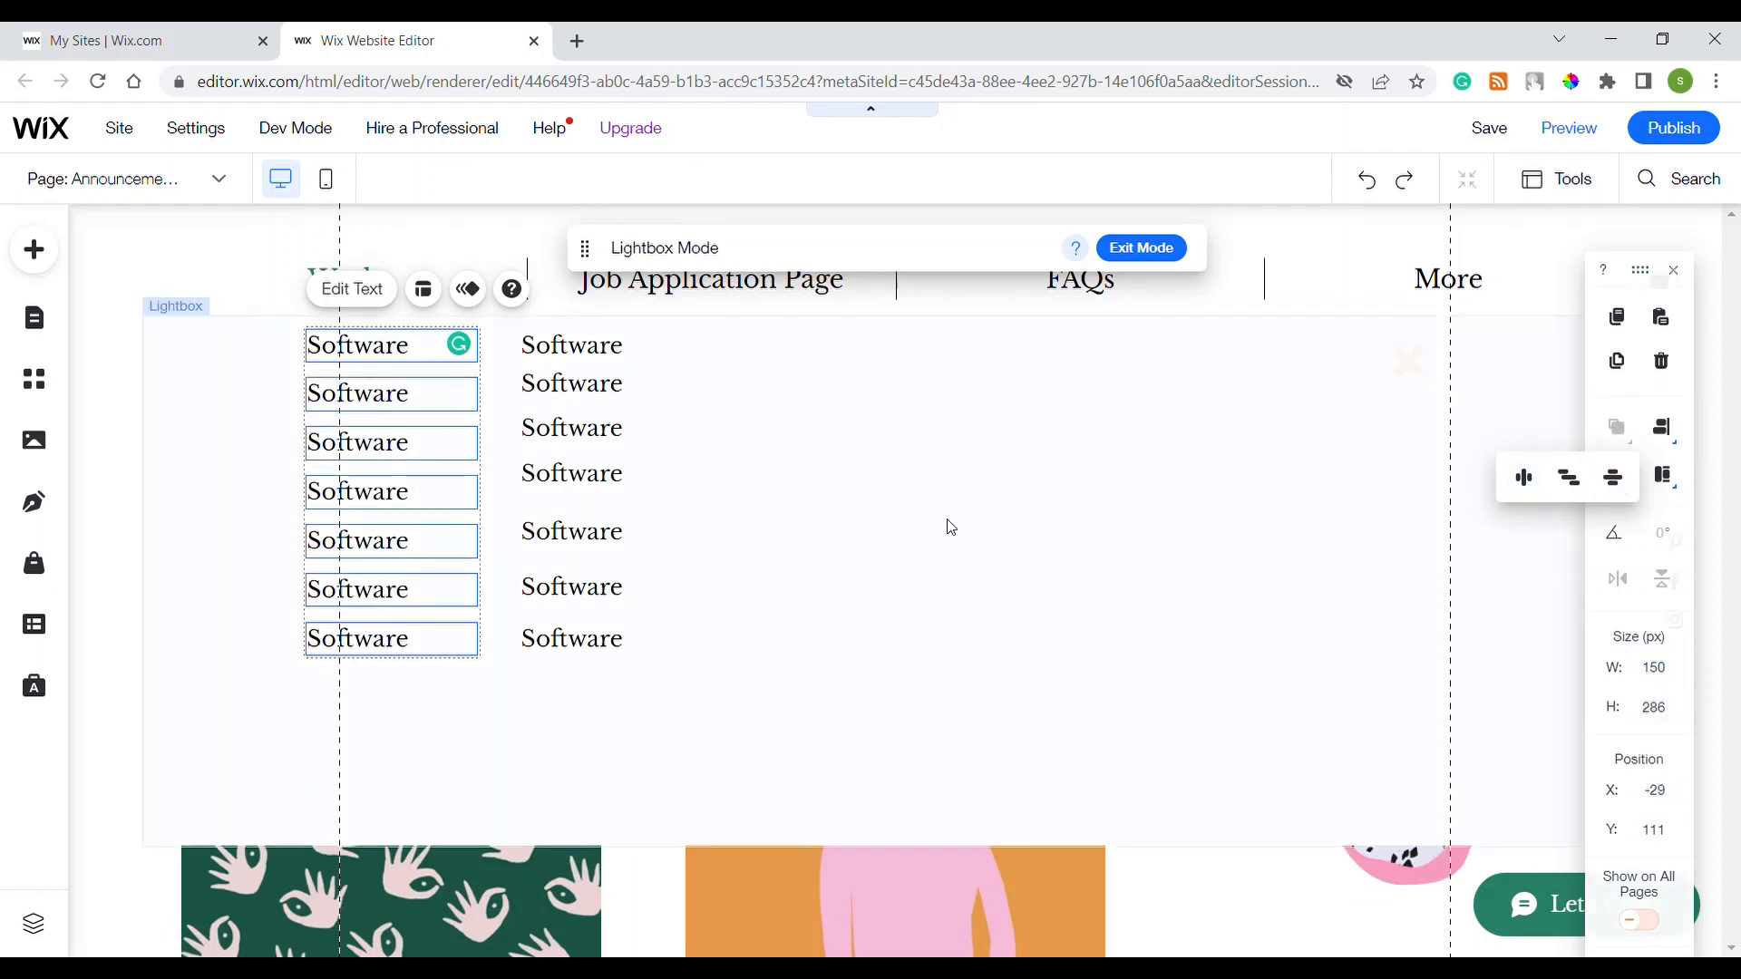
- Distribute the seven "Software" texts of the second column evenly in the vertical direction
left_click(624, 364)
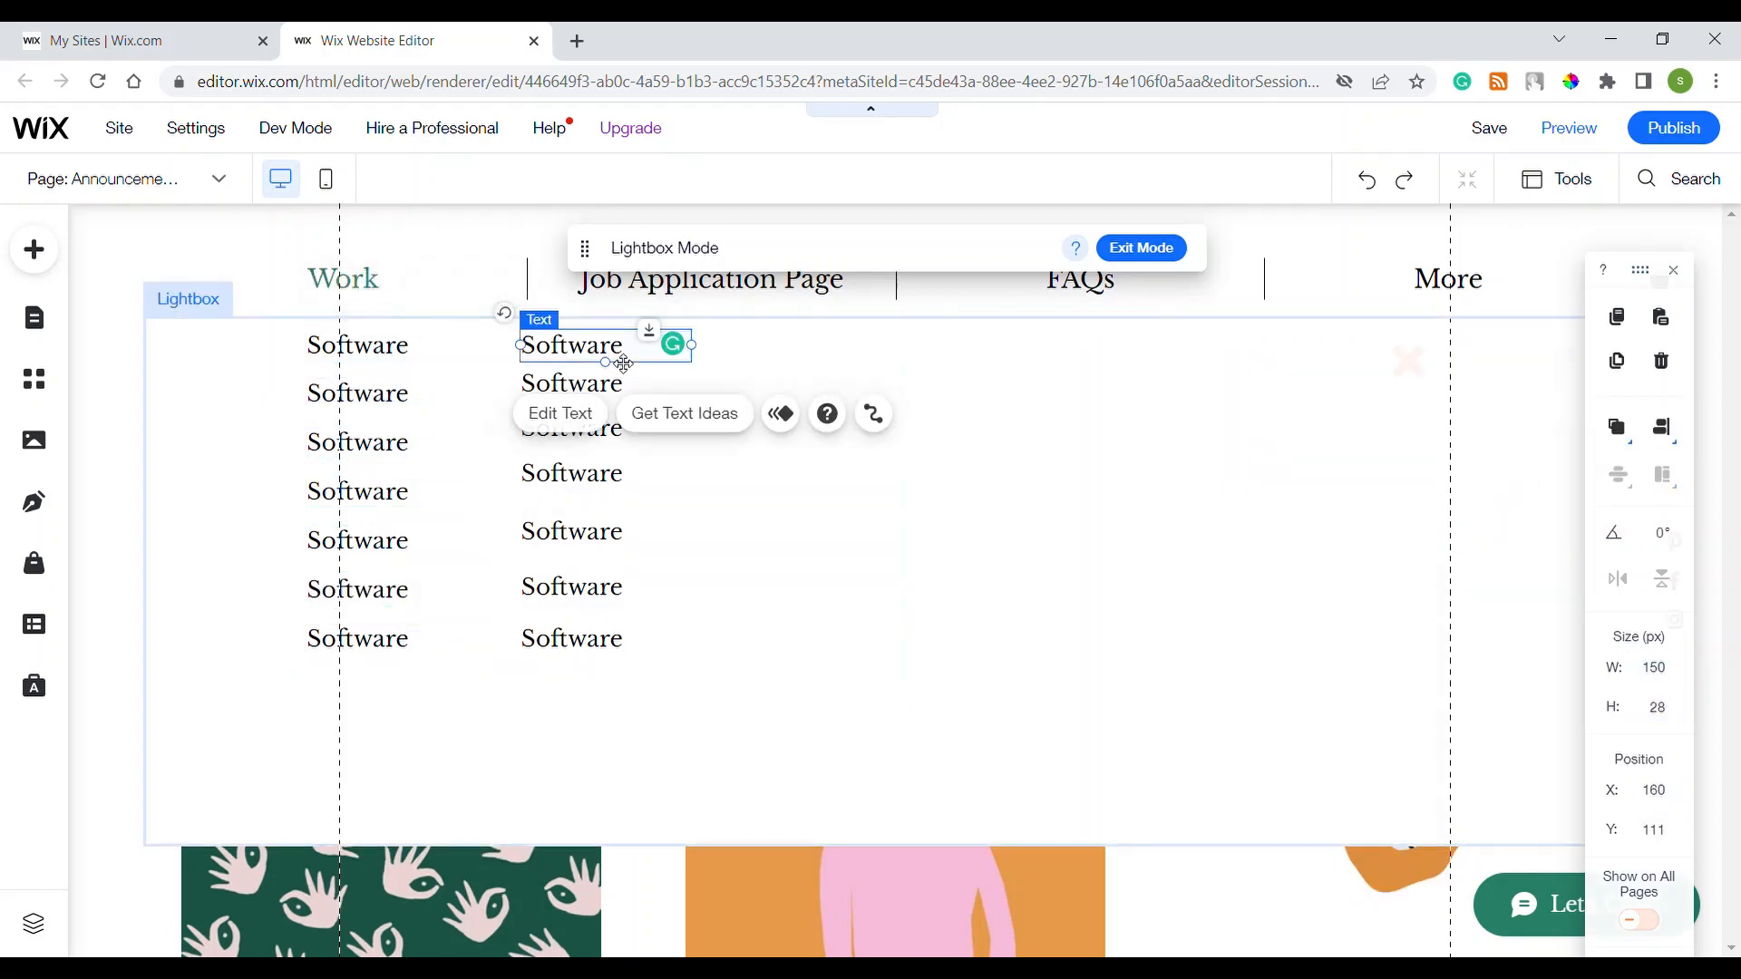
left_click(566, 387, "shift")
left_click(591, 639, "shift")
left_click(594, 588, "shift")
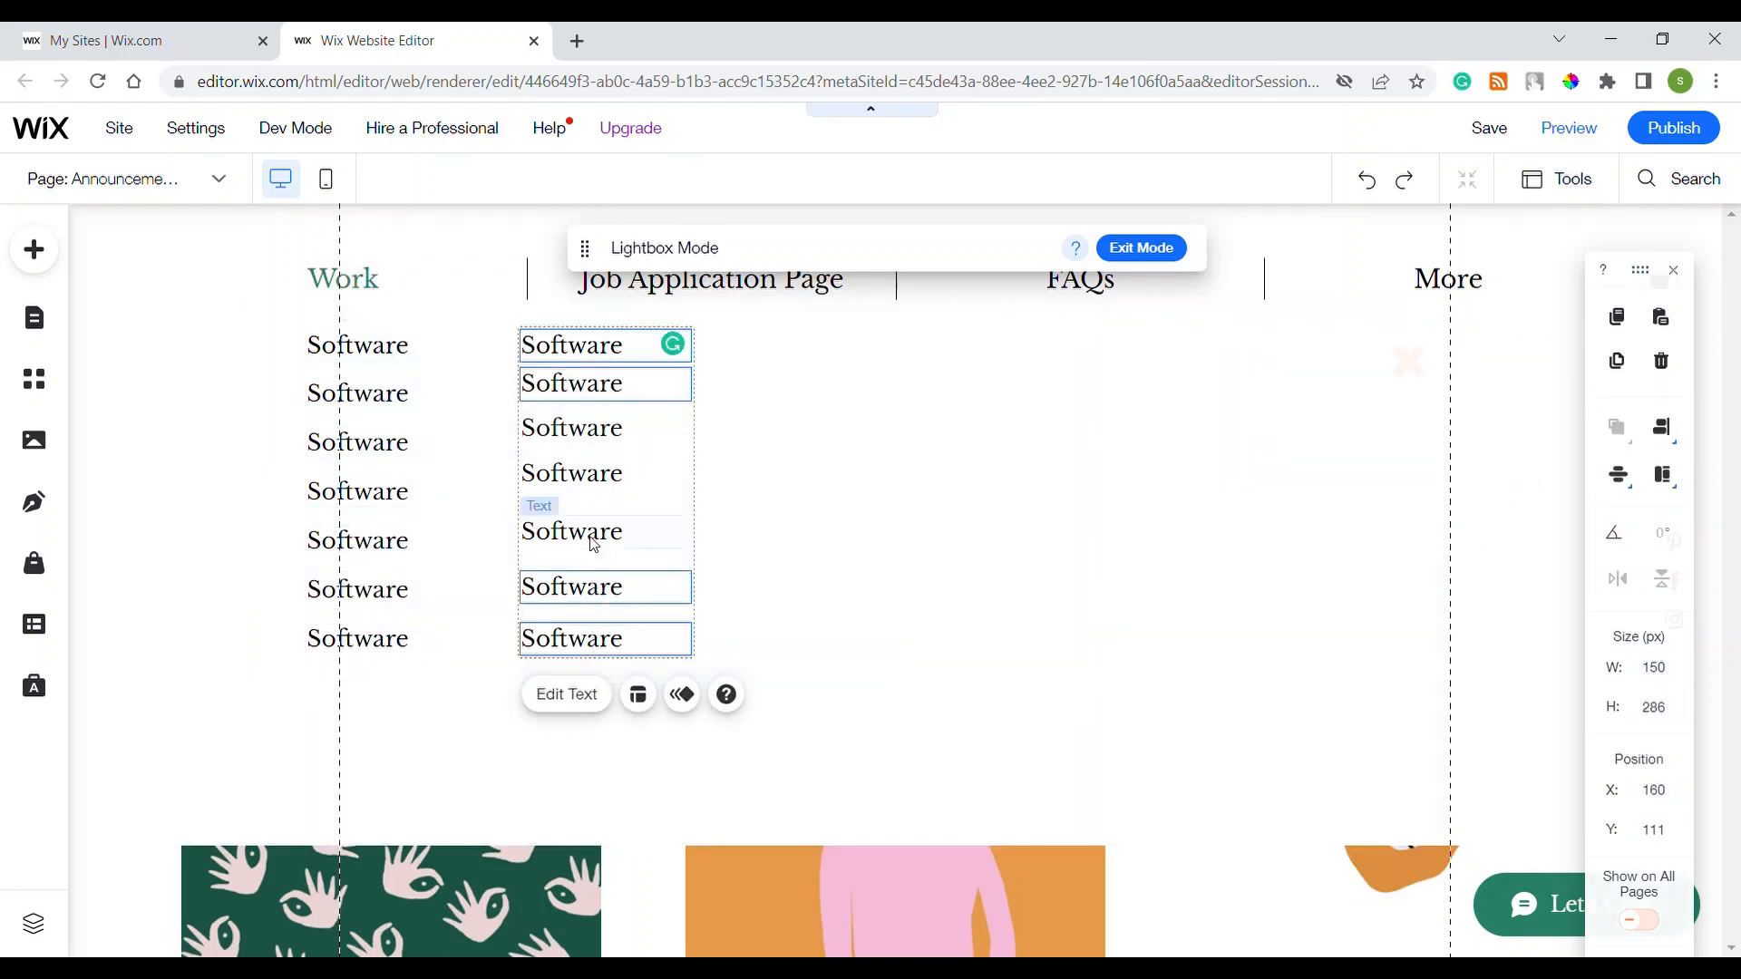
left_click(594, 542, "shift")
left_click(598, 473, "shift")
left_click(604, 429, "shift")
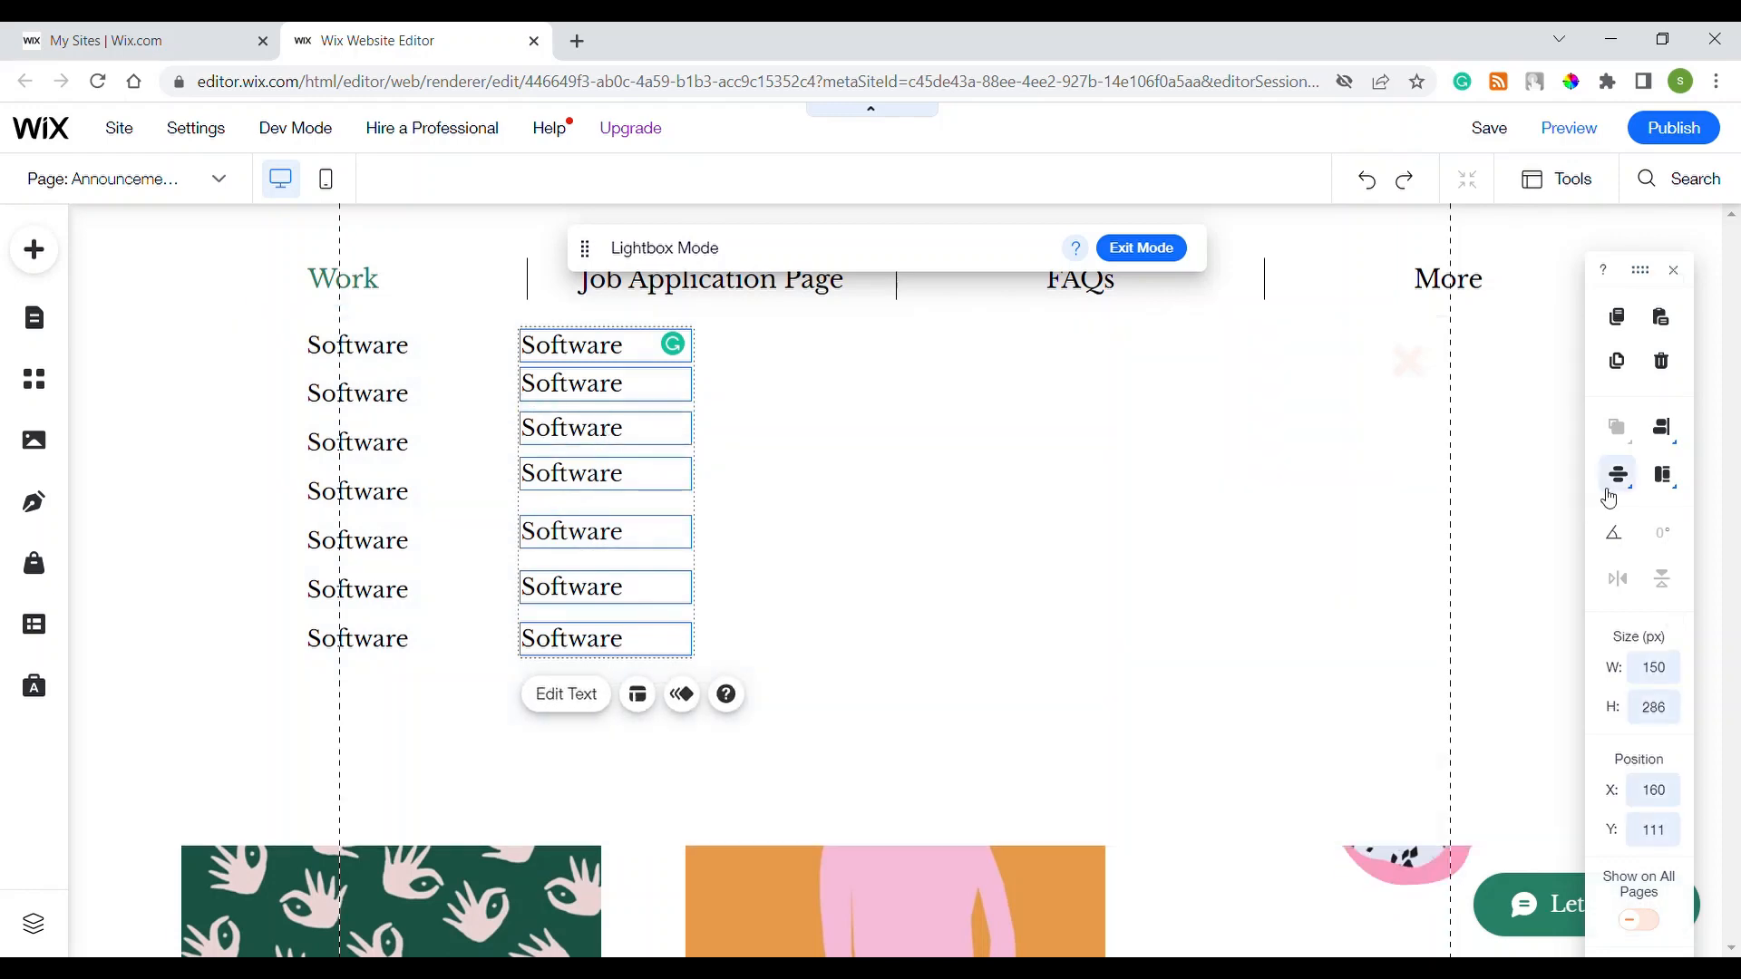
mouse_move(1638, 492)
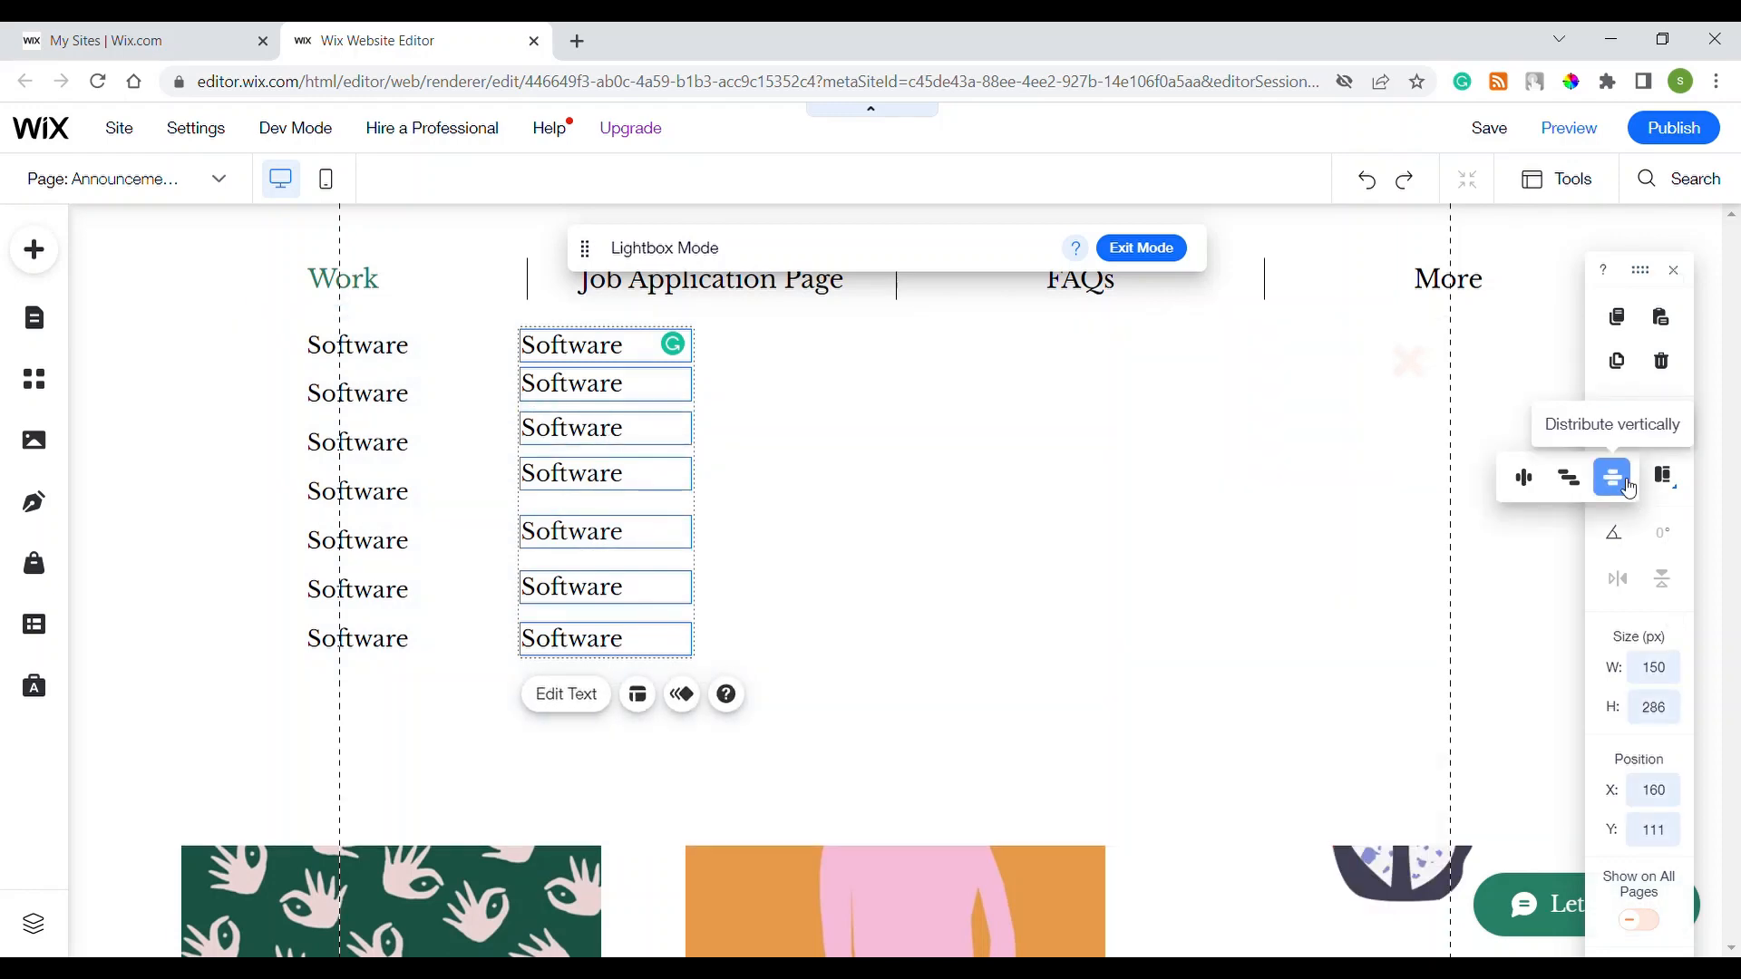
left_click(1630, 490)
left_click(970, 464)
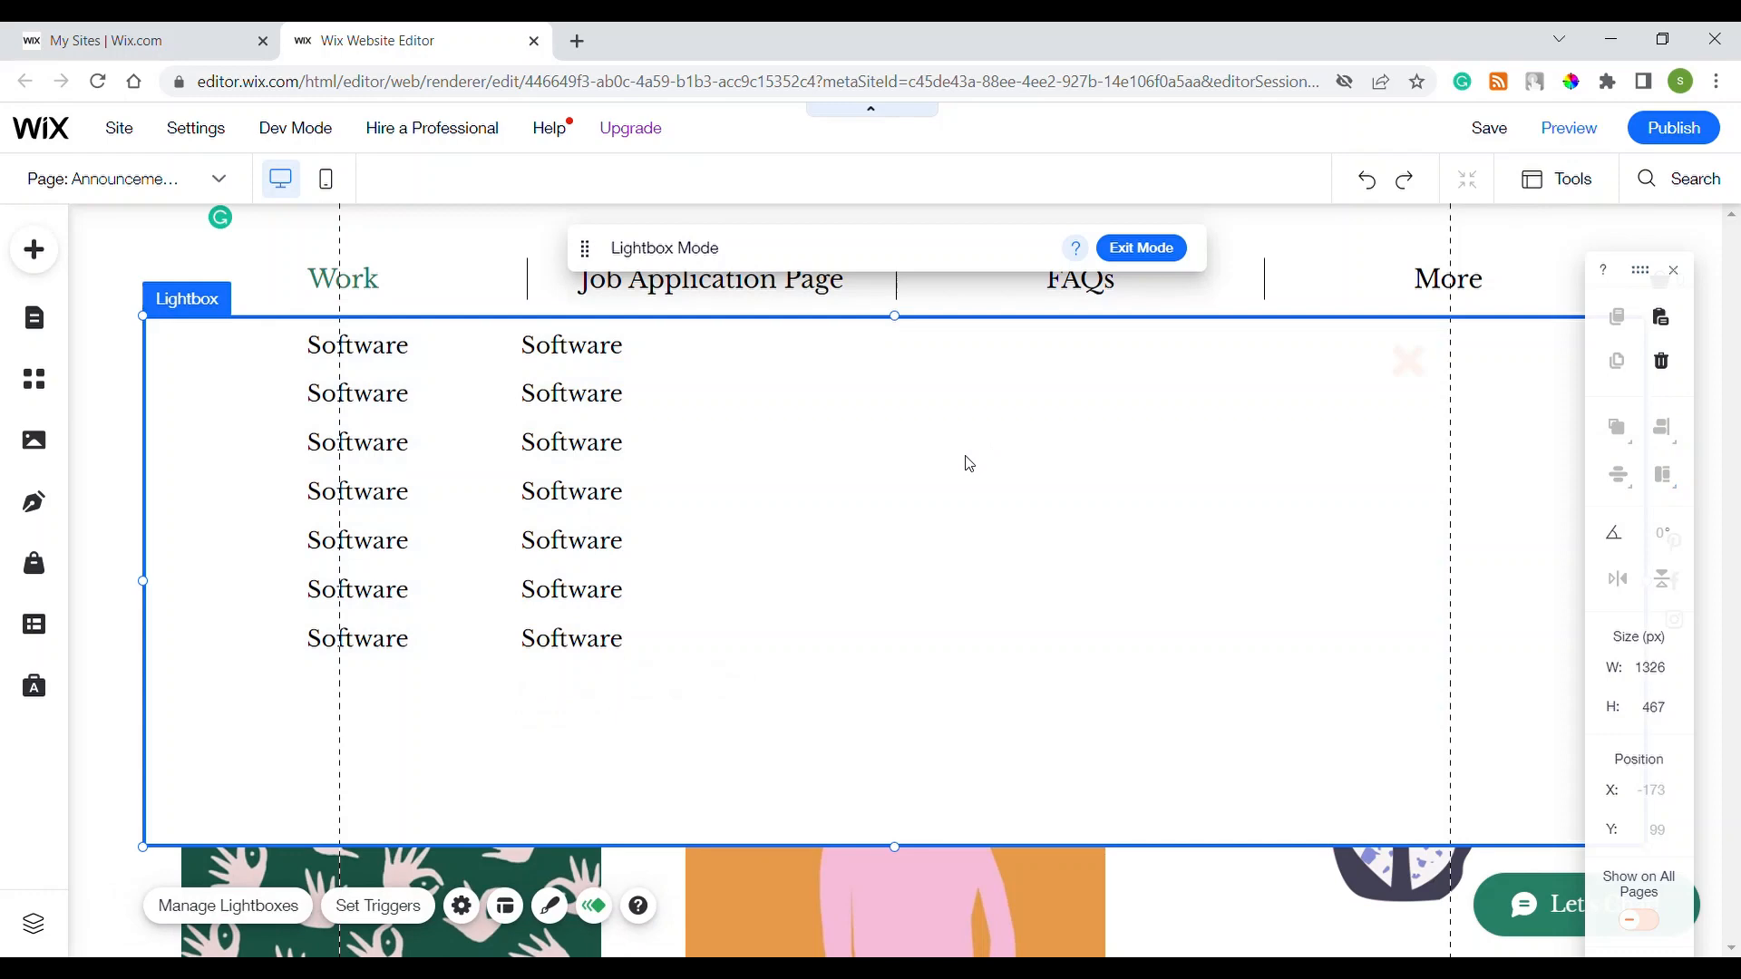
- Change the lightbox background to the light gray theme color #C7C7C7
left_click(391, 362)
left_click(1023, 496)
left_click(551, 911)
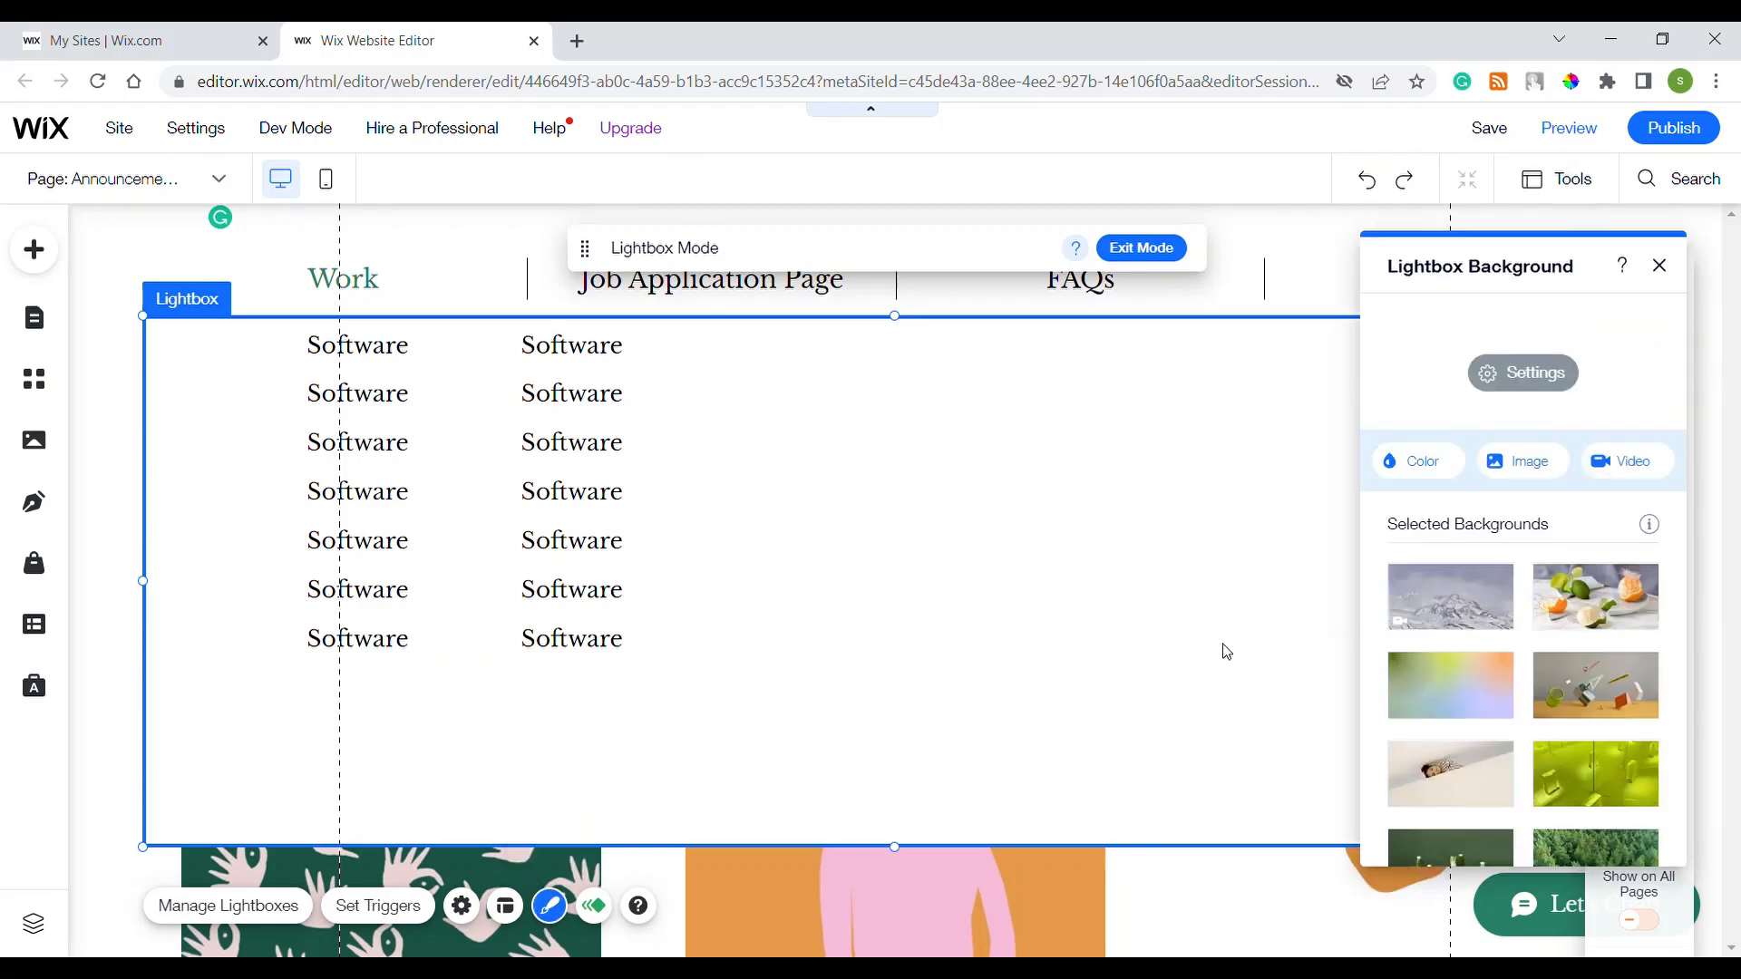
left_click(1430, 467)
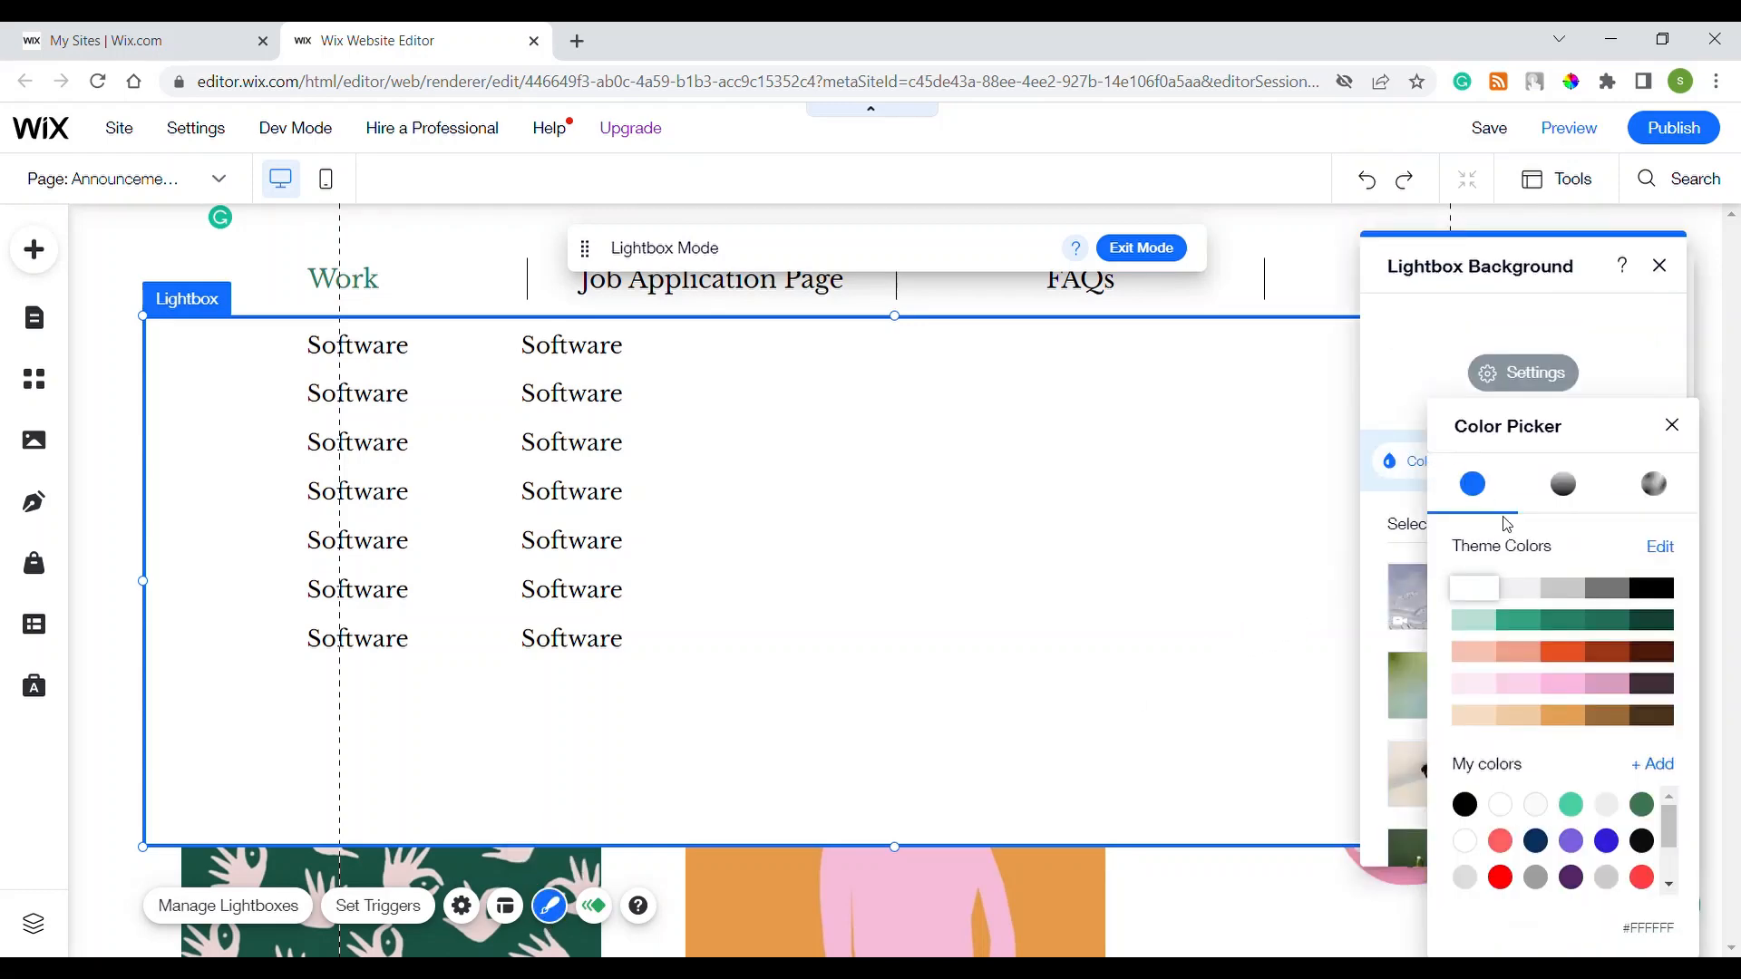
left_click(1564, 589)
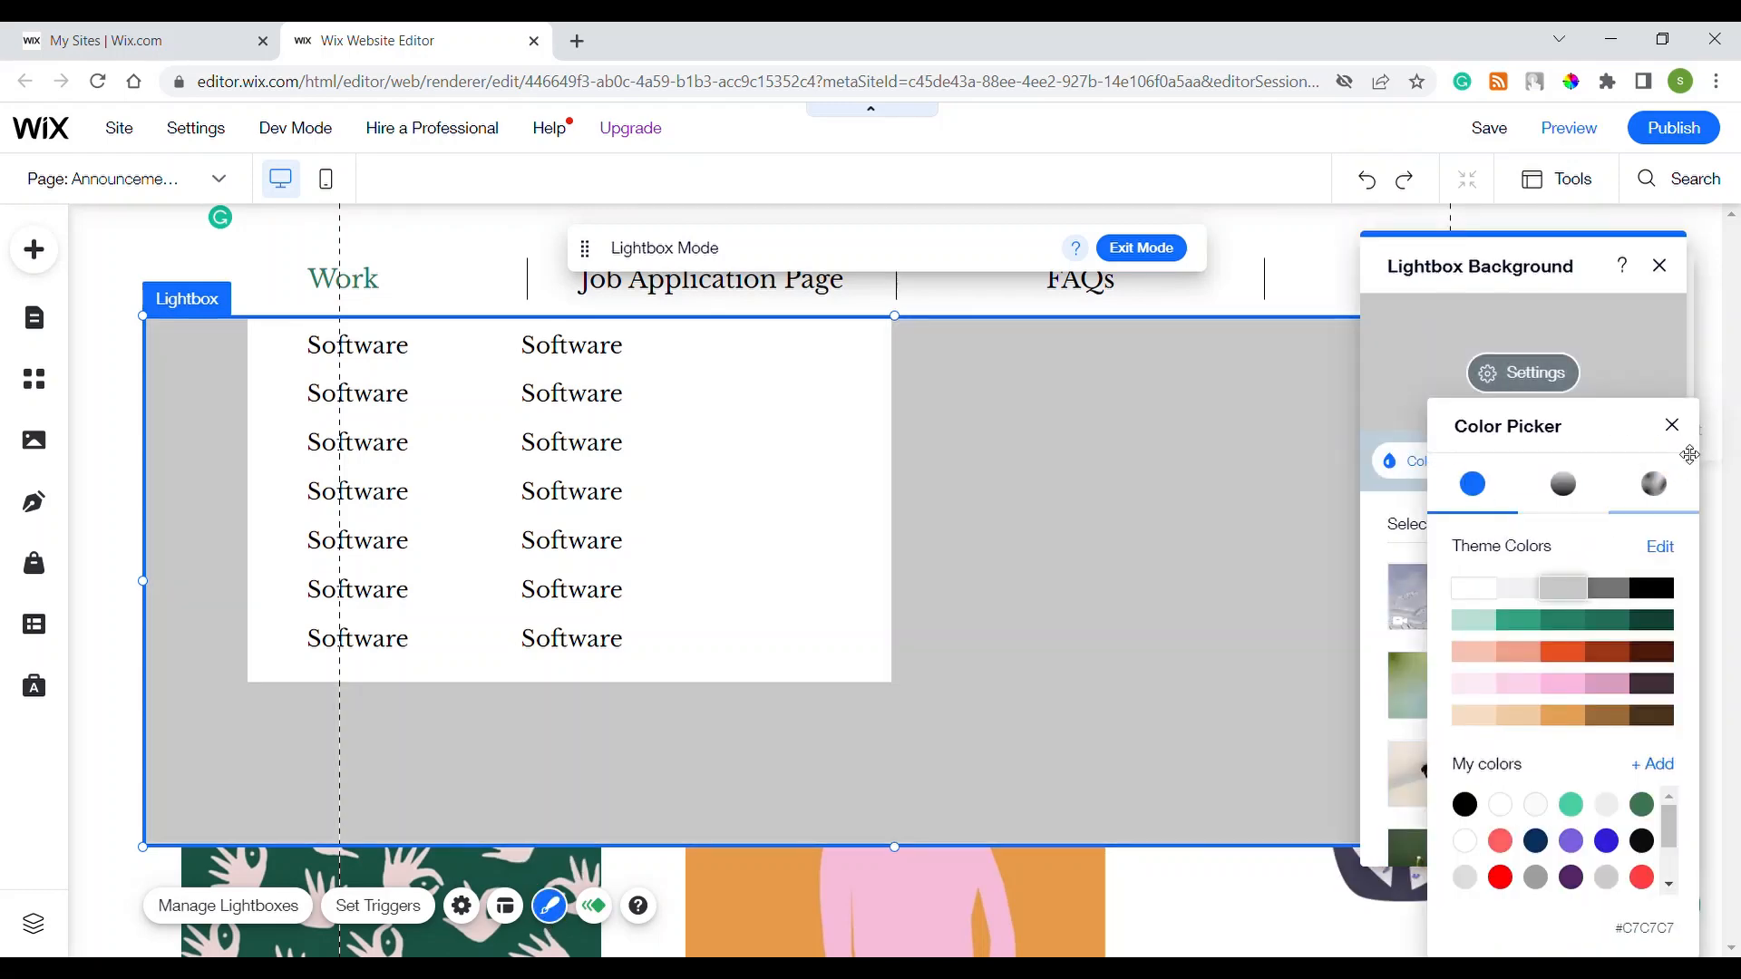
left_click(1673, 426)
- Customize the container box design by setting its background opacity to 0%
left_click(808, 474)
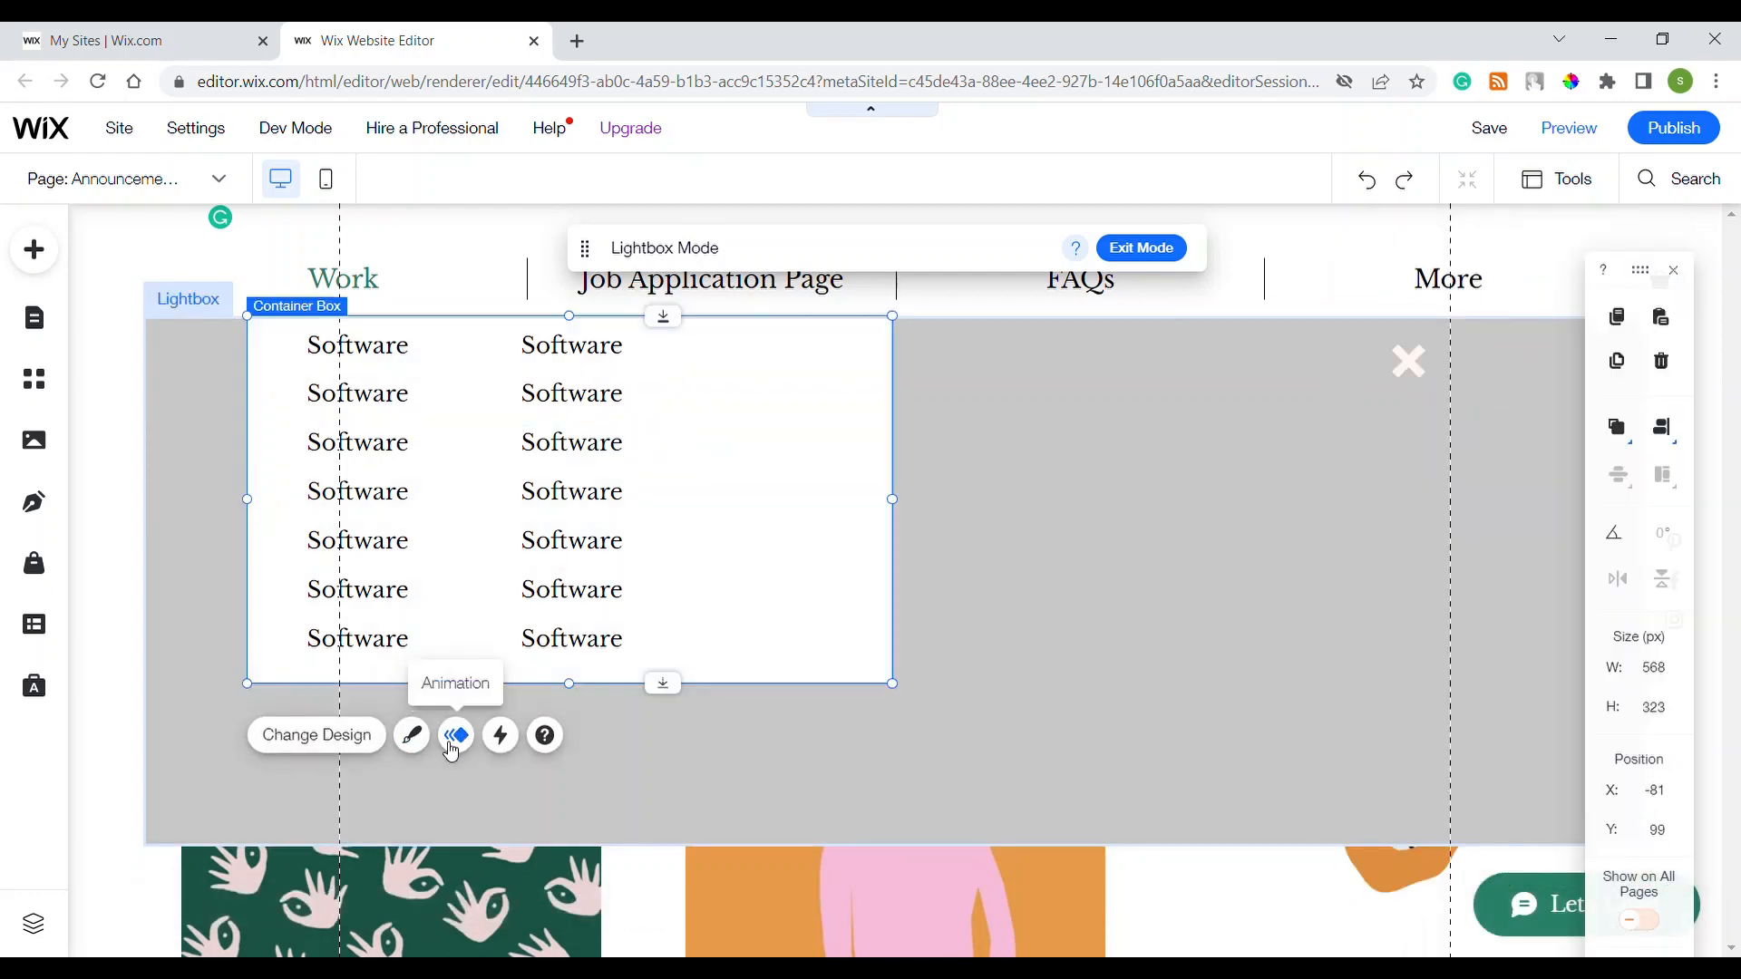
left_click(412, 736)
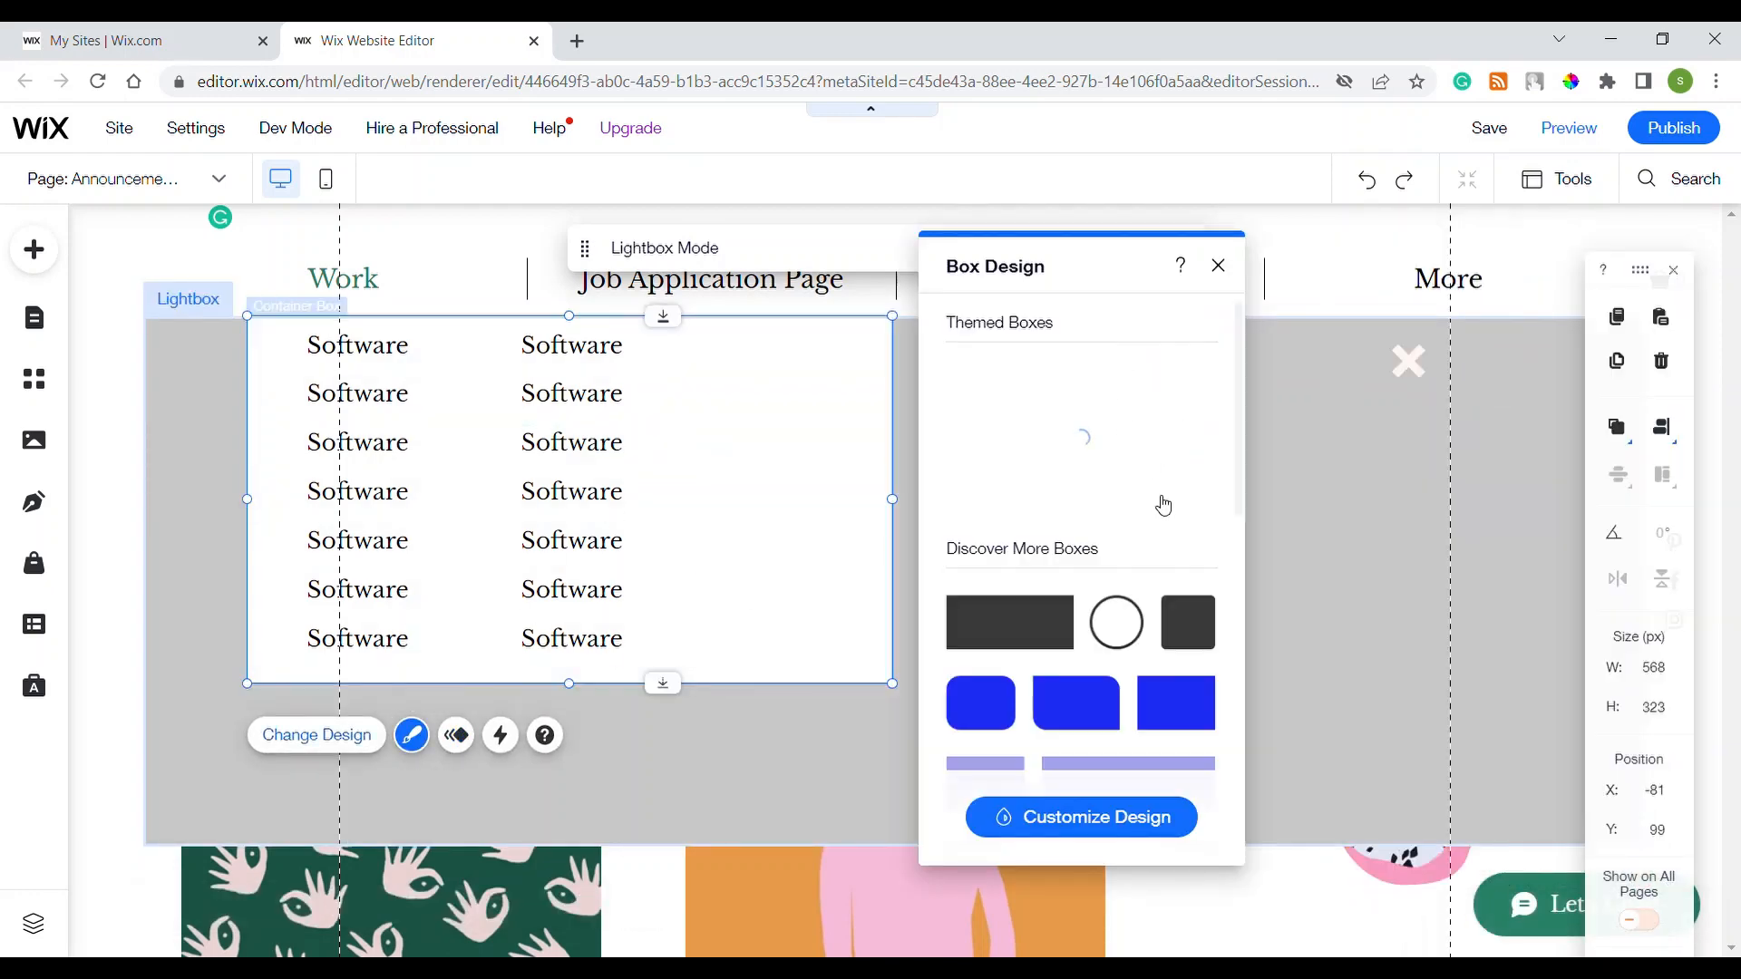
left_click(1081, 818)
left_click(1119, 401)
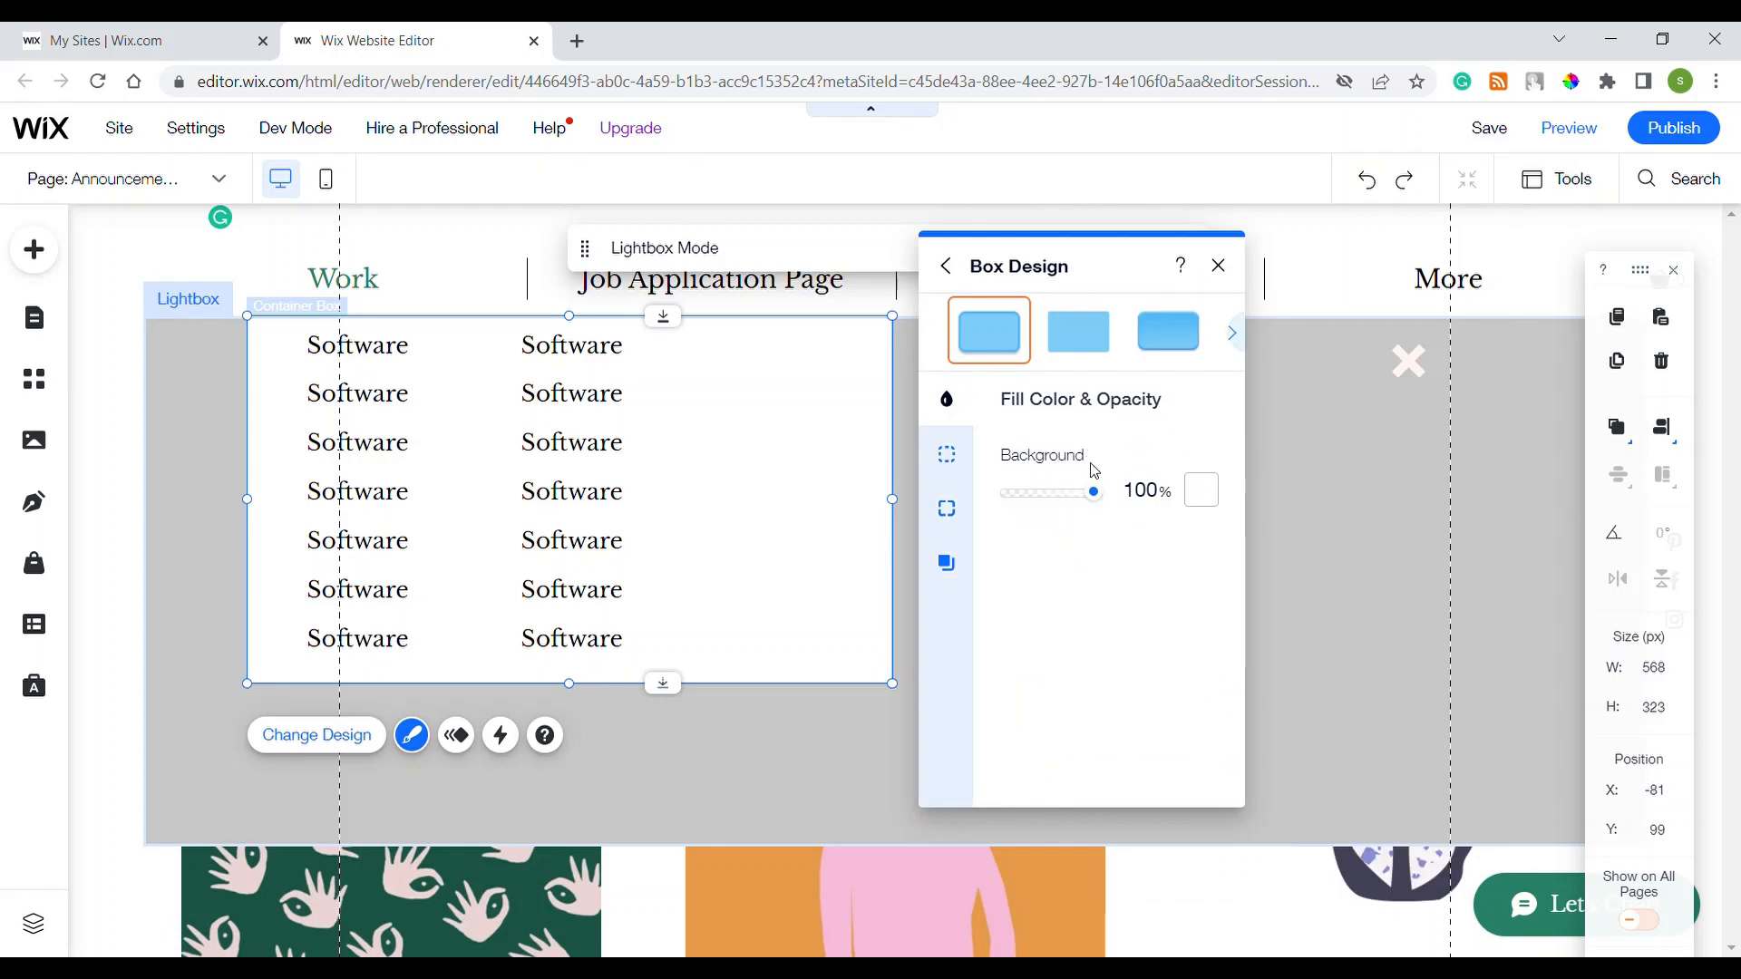
left_click(1154, 498)
type("0")
key("Return")
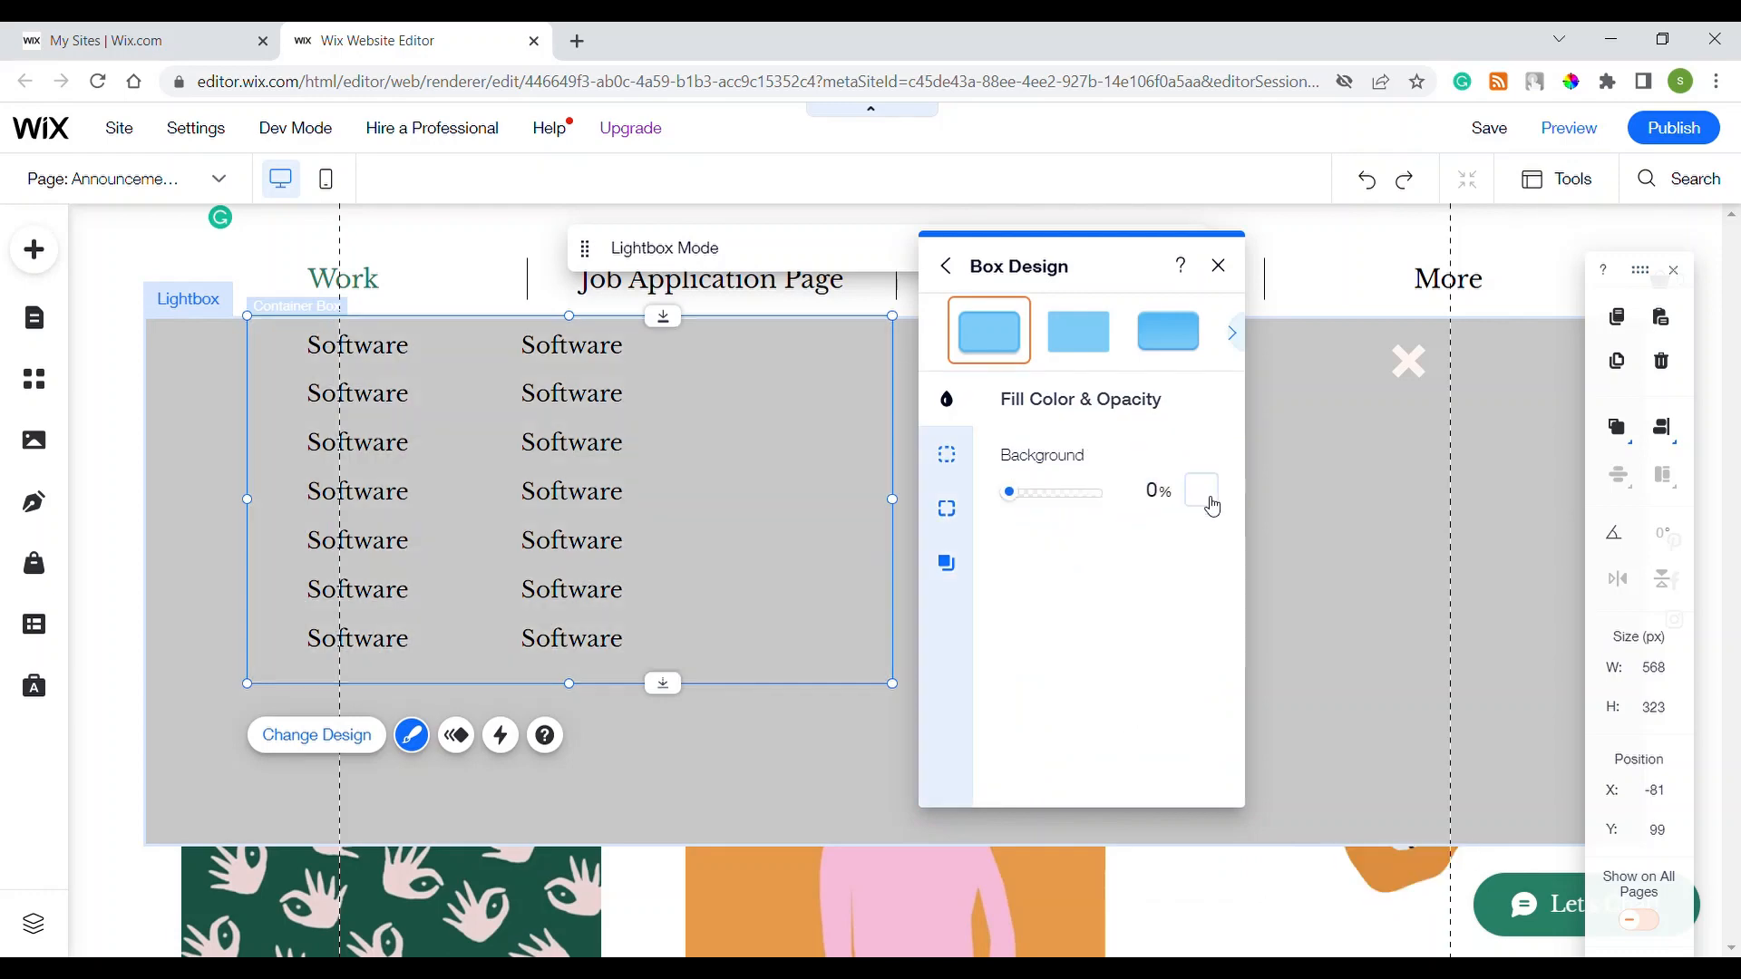
left_click_drag(1030, 504, 988, 504)
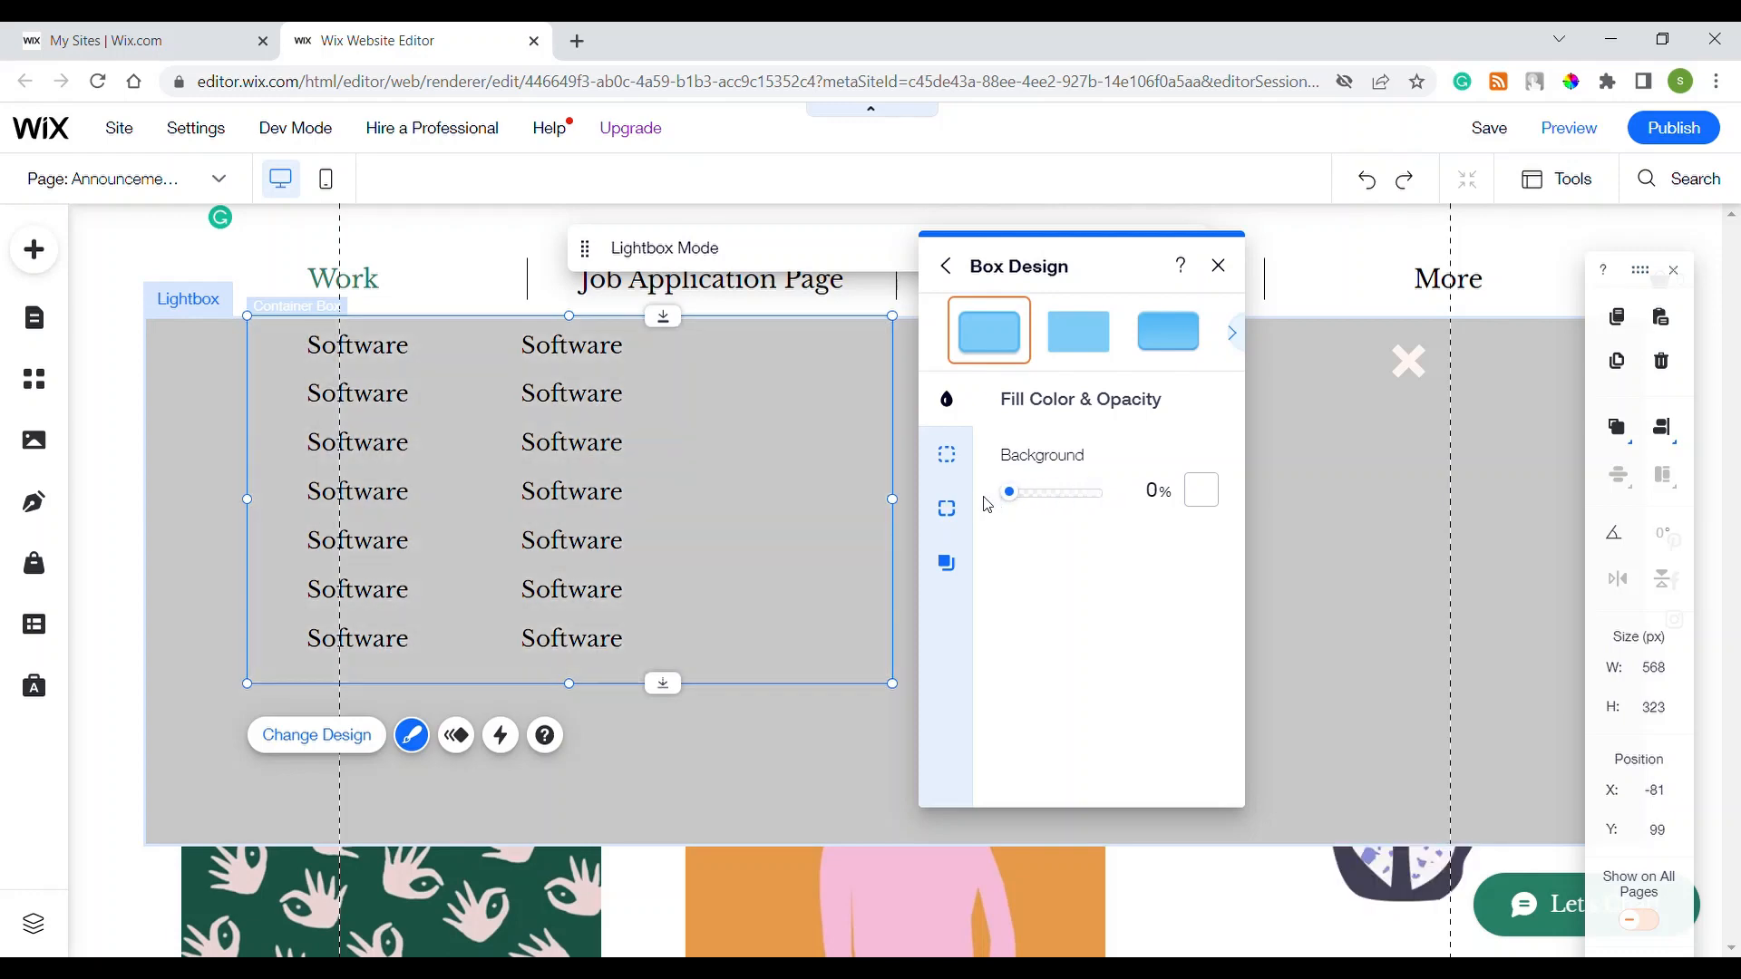
left_click(1266, 503)
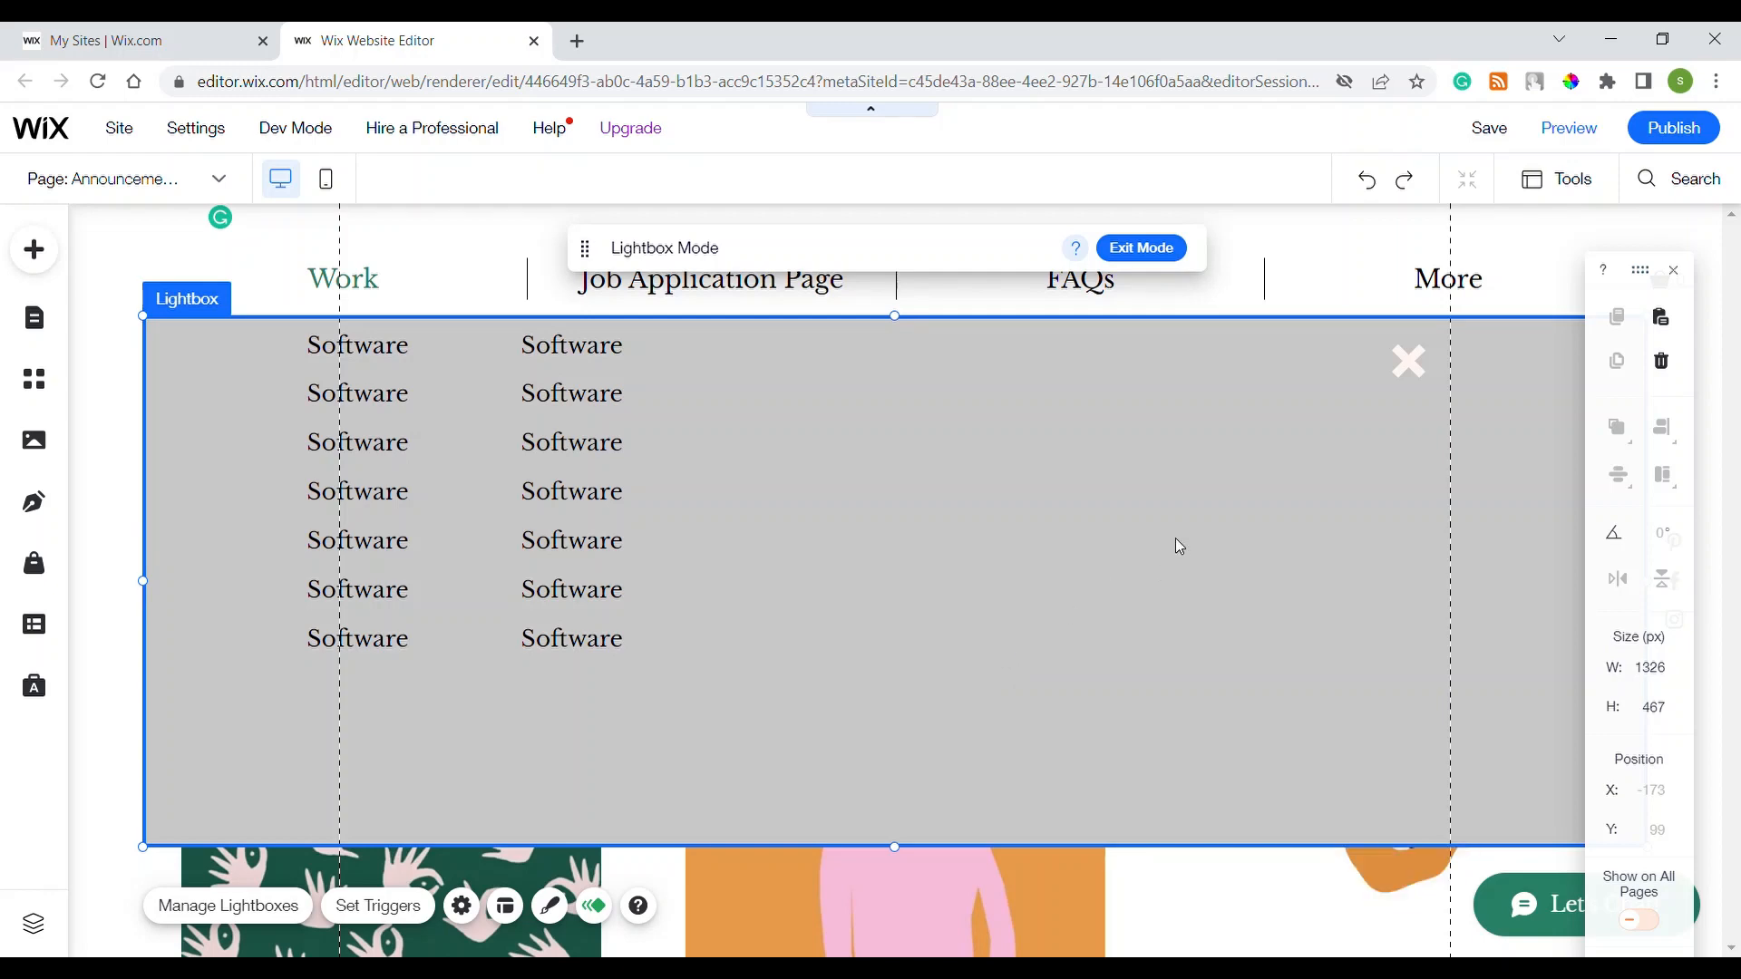
left_click(36, 319)
left_click(128, 306)
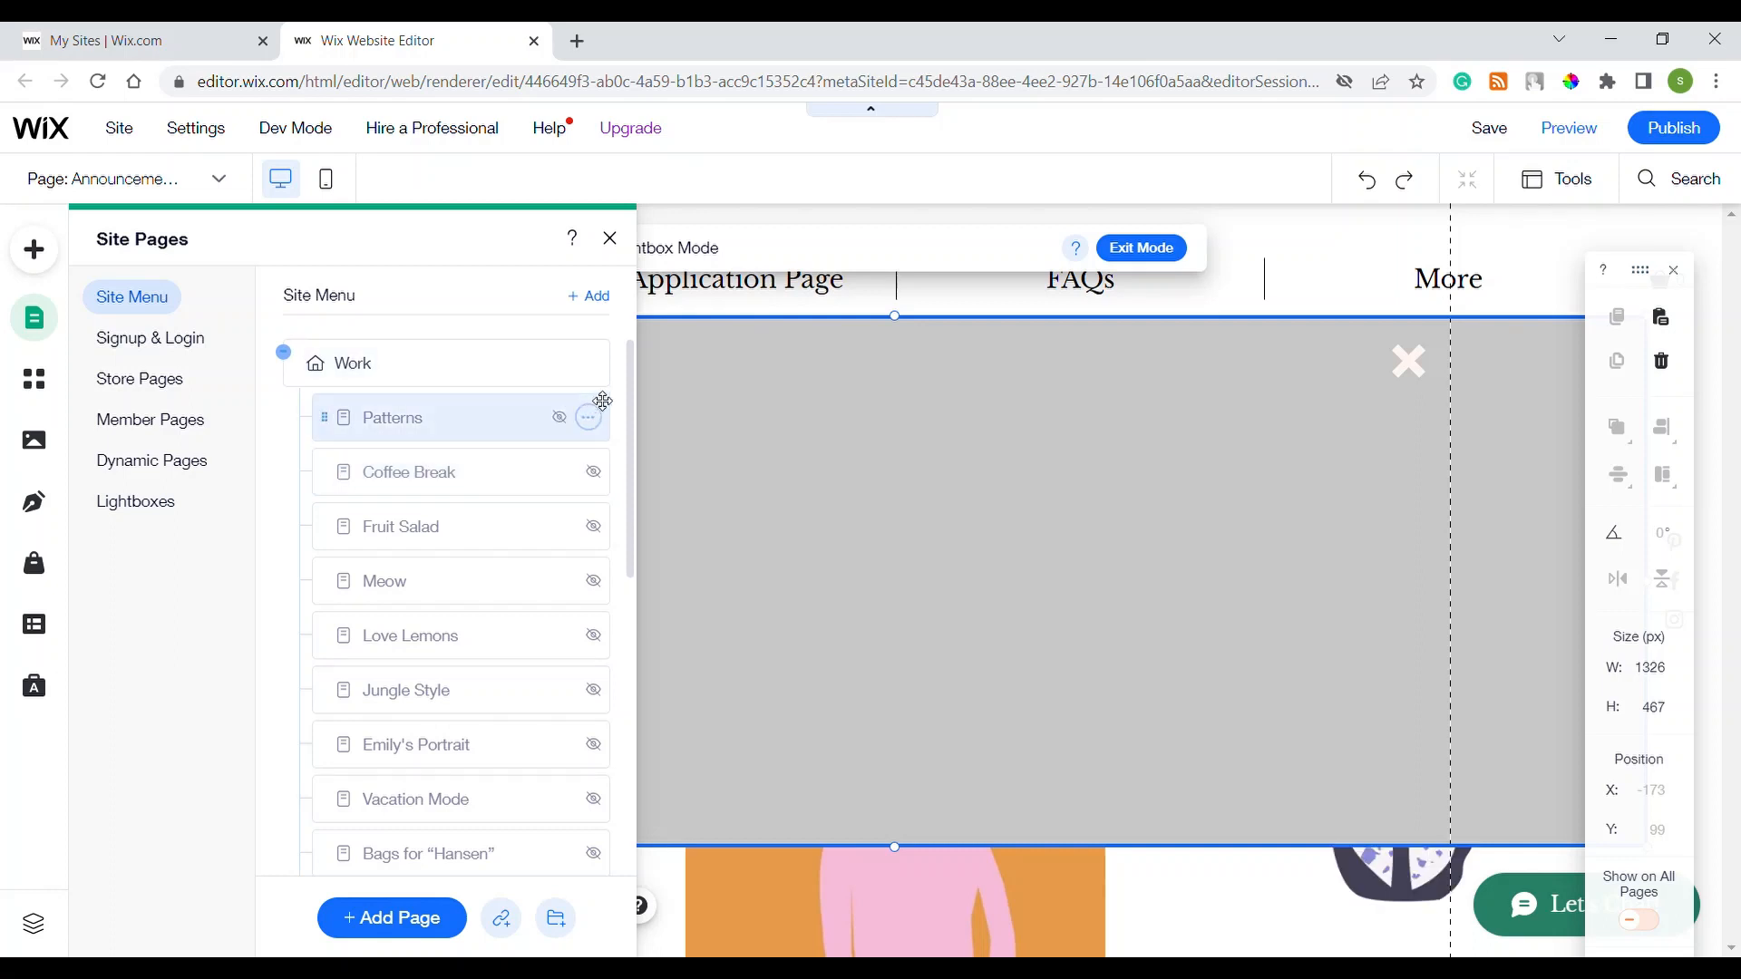
left_click(588, 365)
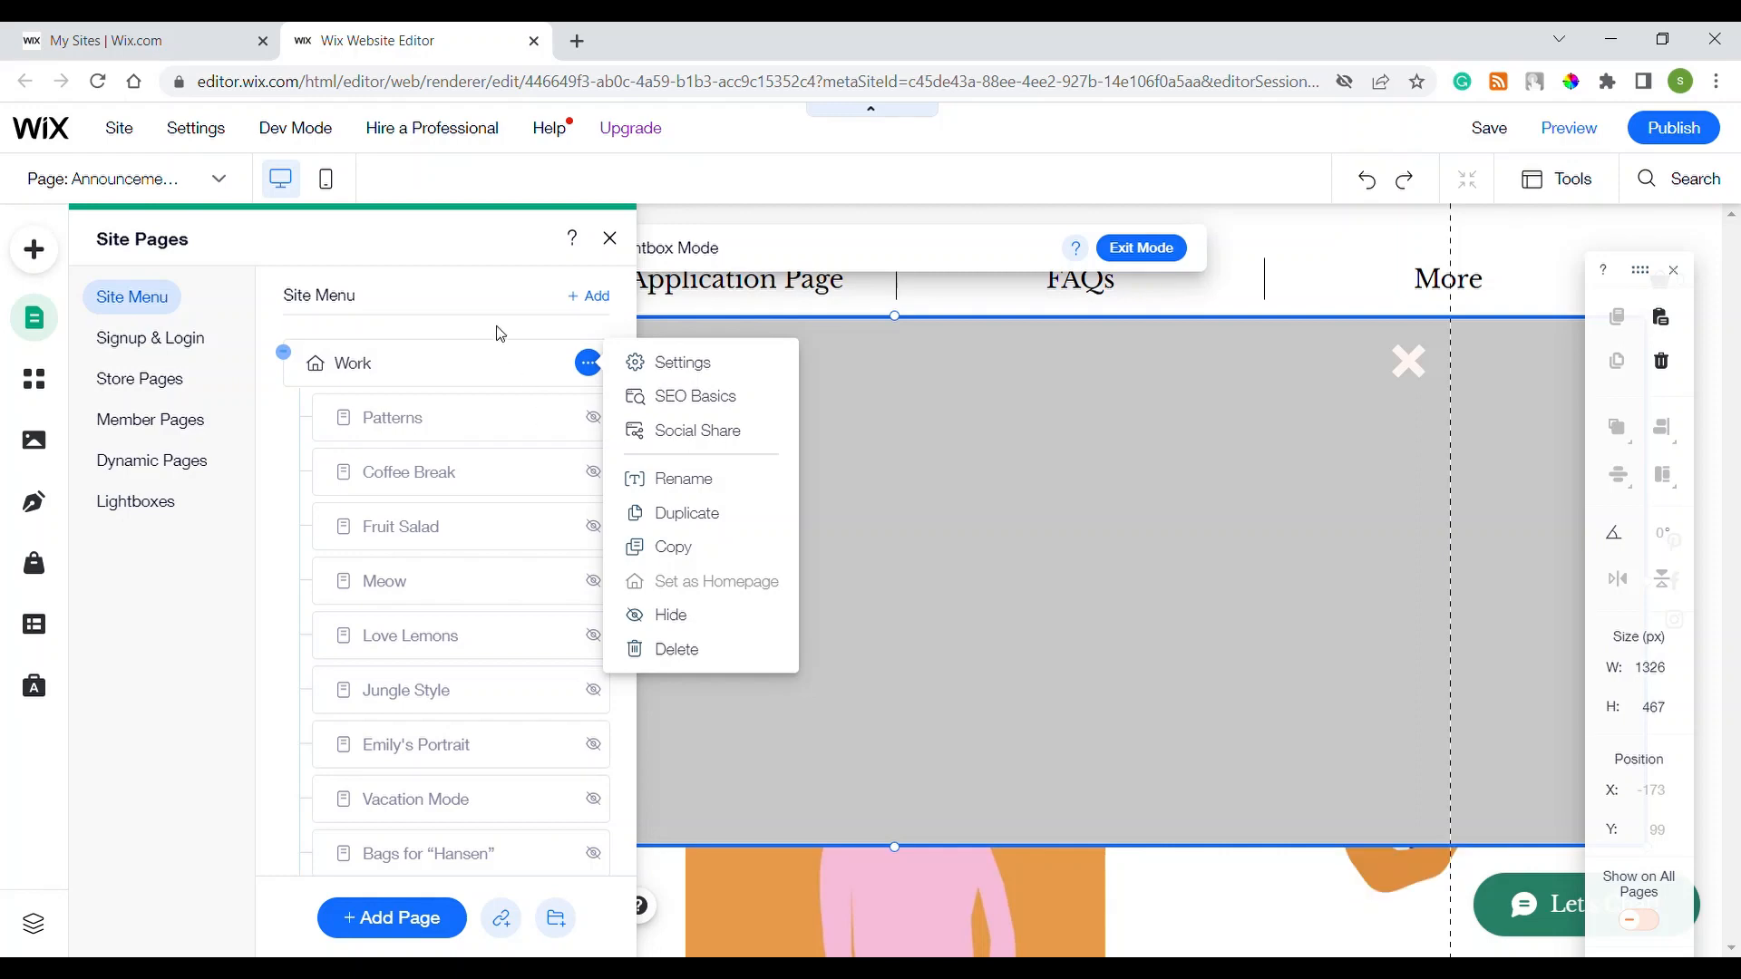
left_click(610, 239)
left_click(609, 238)
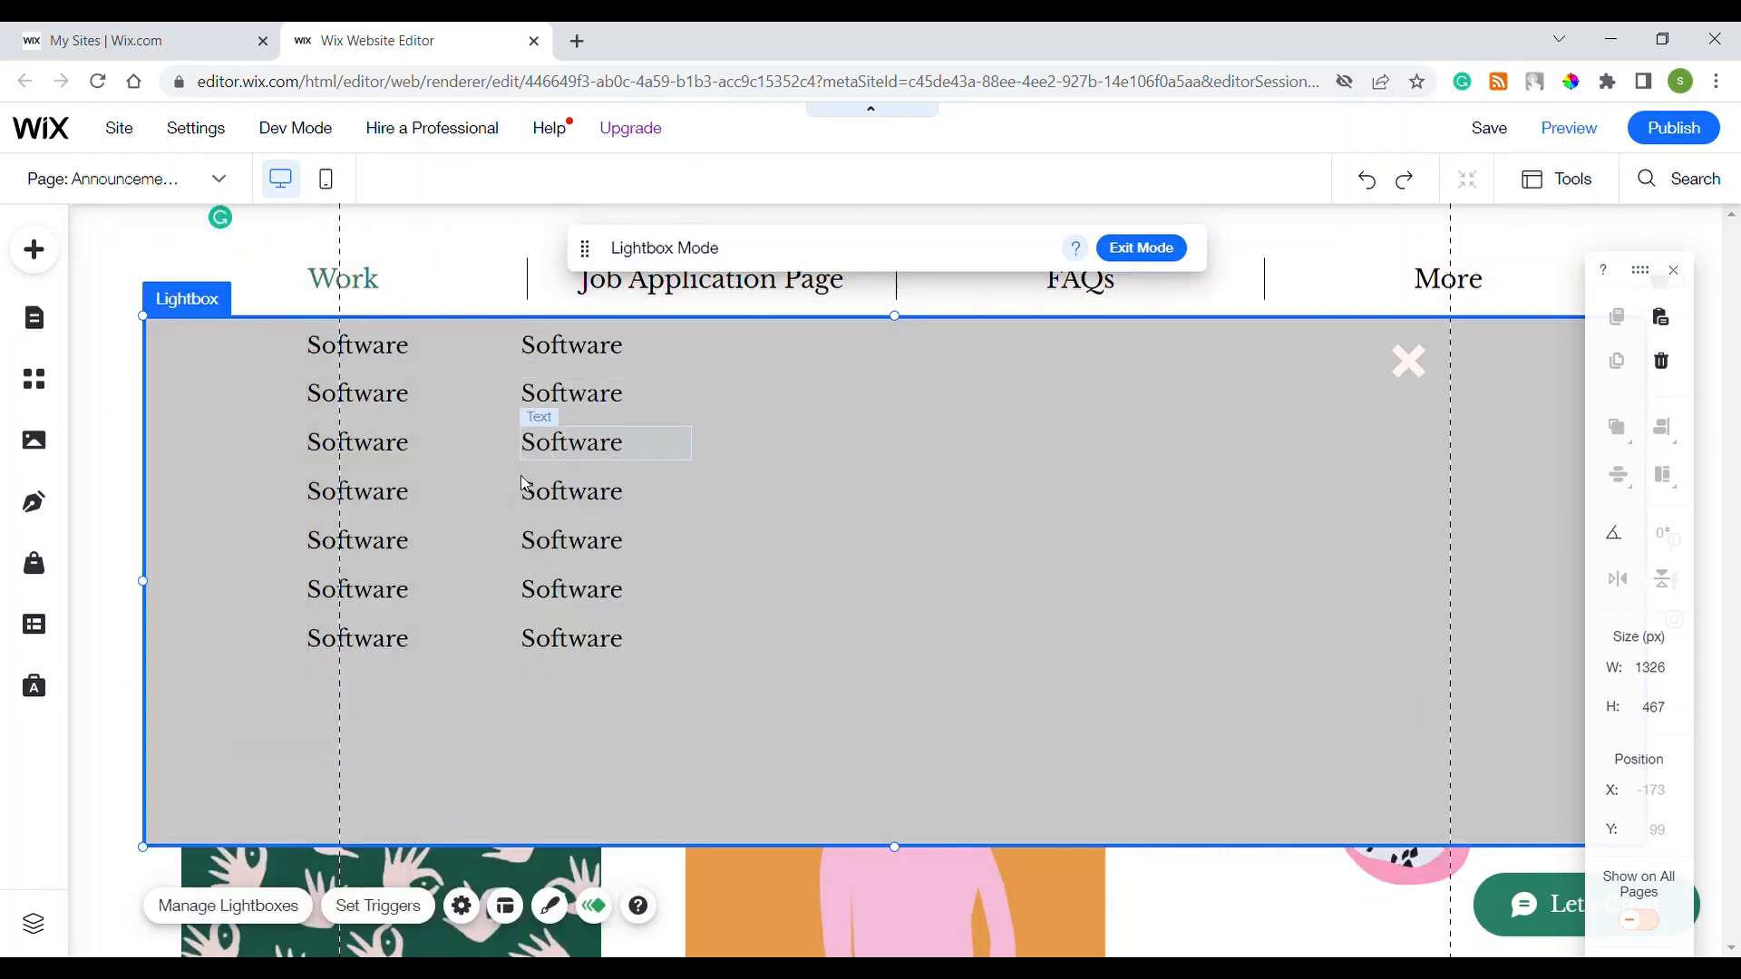
left_click(751, 490)
left_click(404, 274)
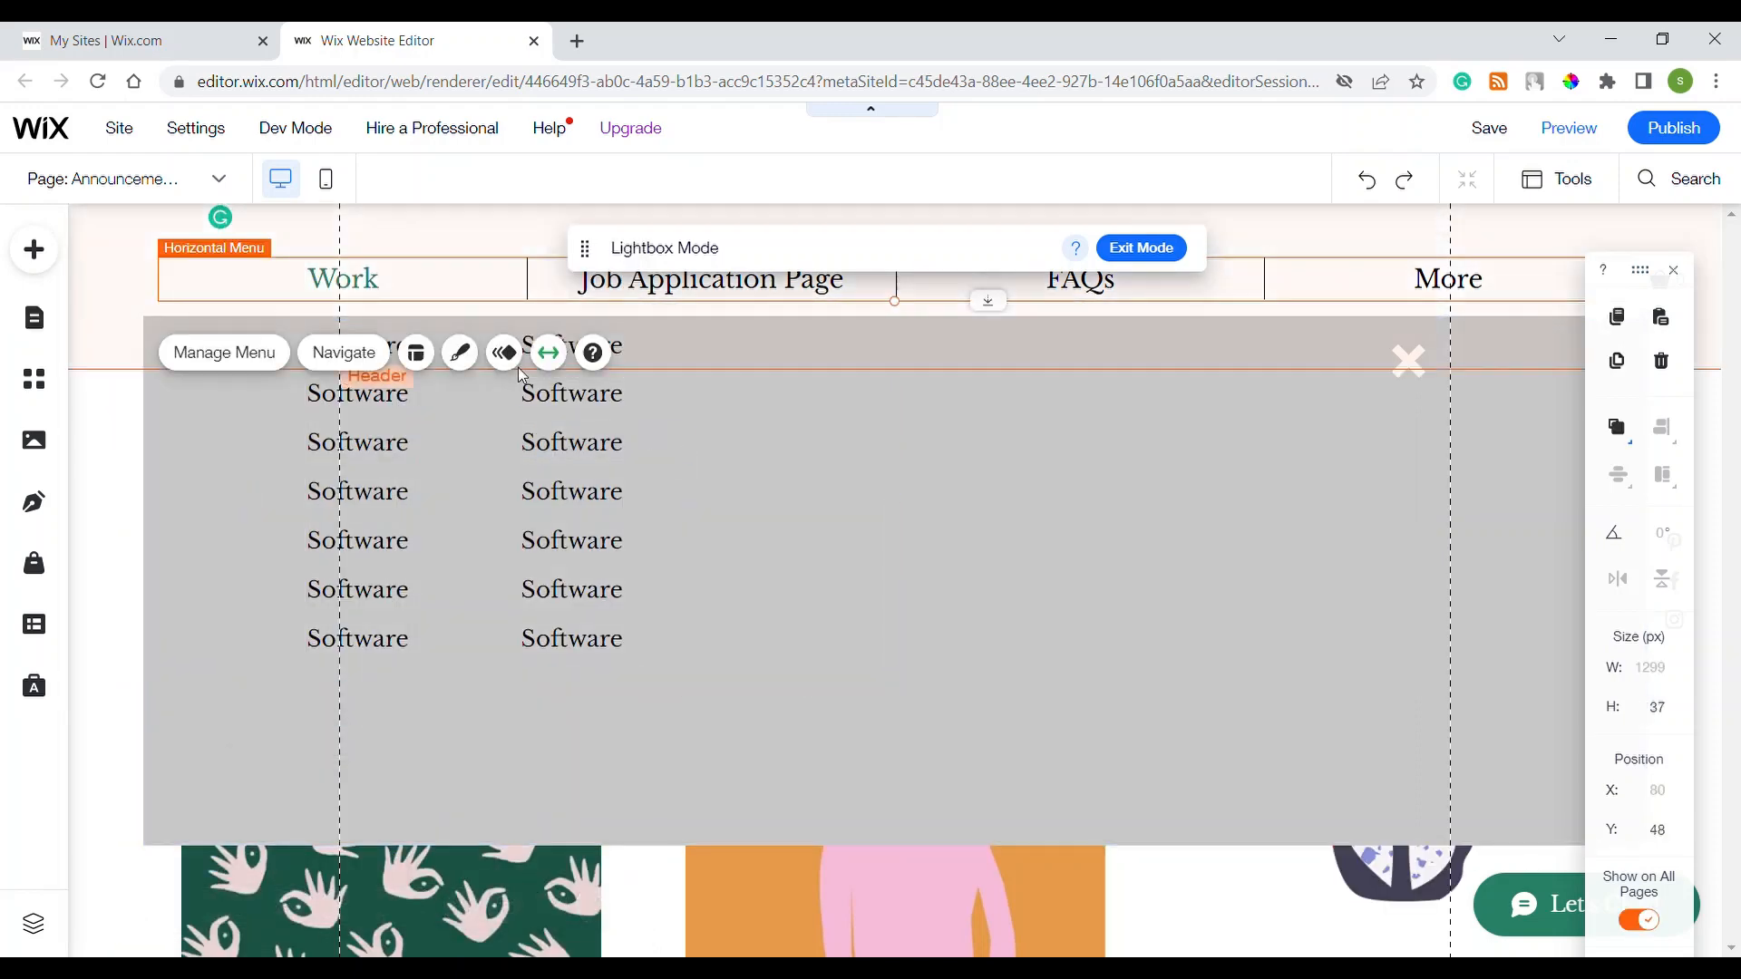
left_click(846, 494)
left_click(1014, 458)
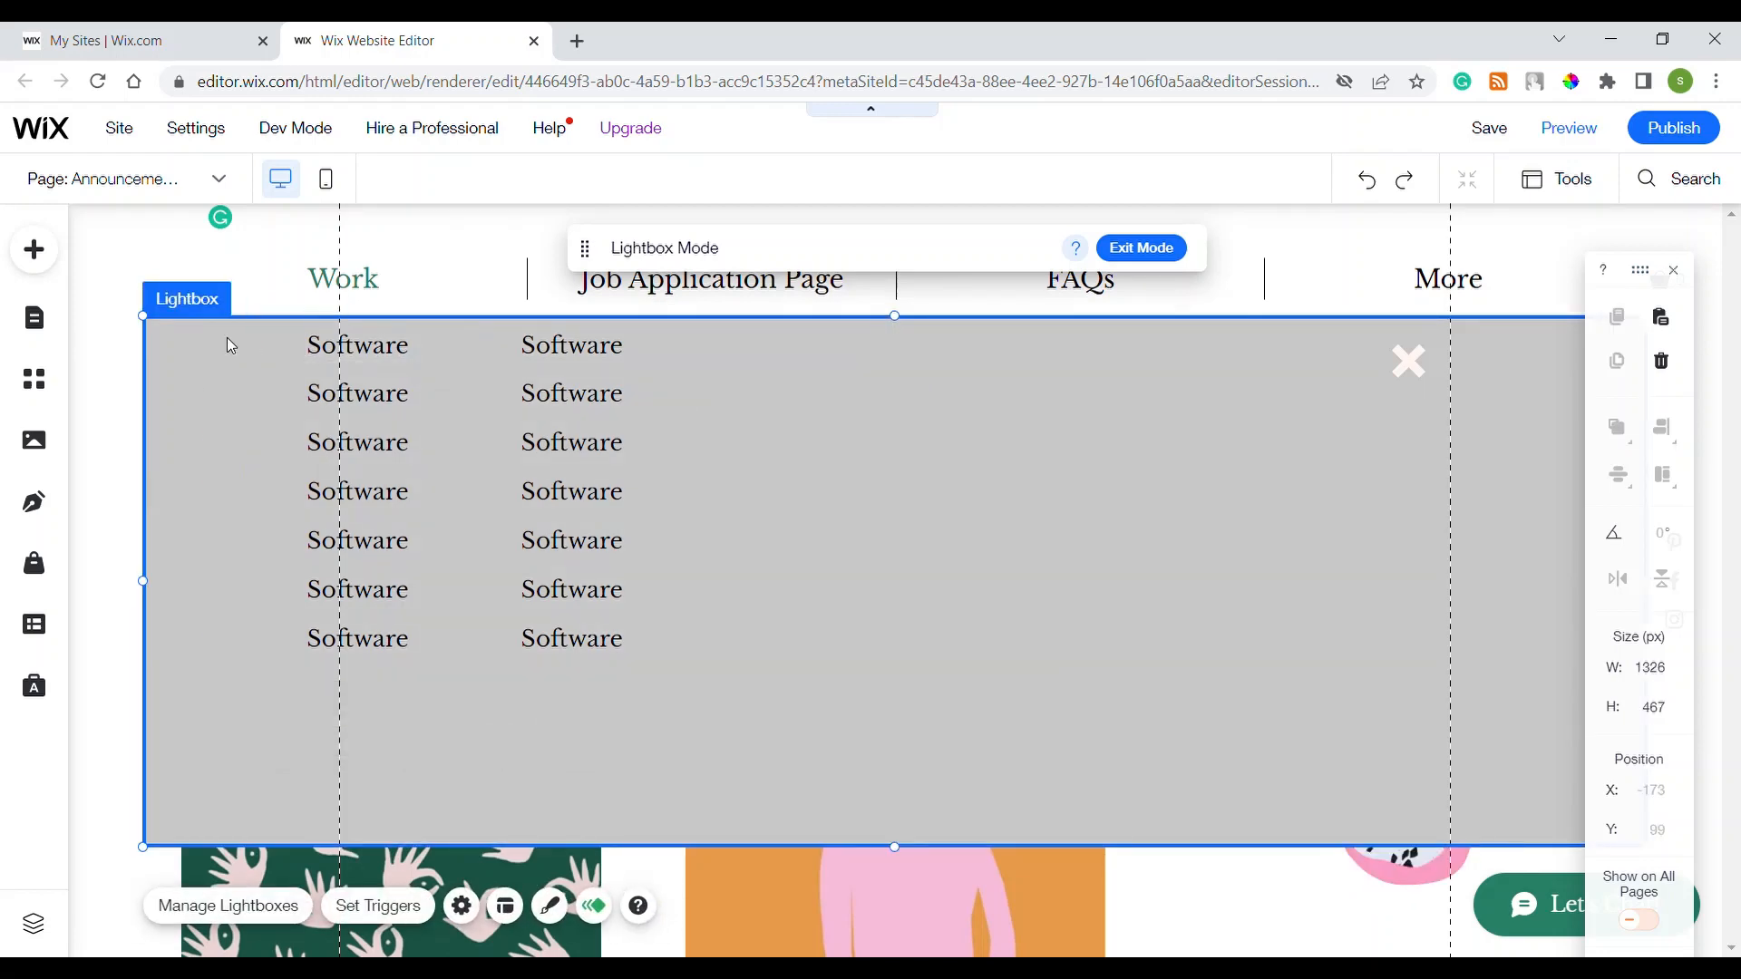
- Set the Meow page as the site's homepage and open the page options for Work
left_click(34, 318)
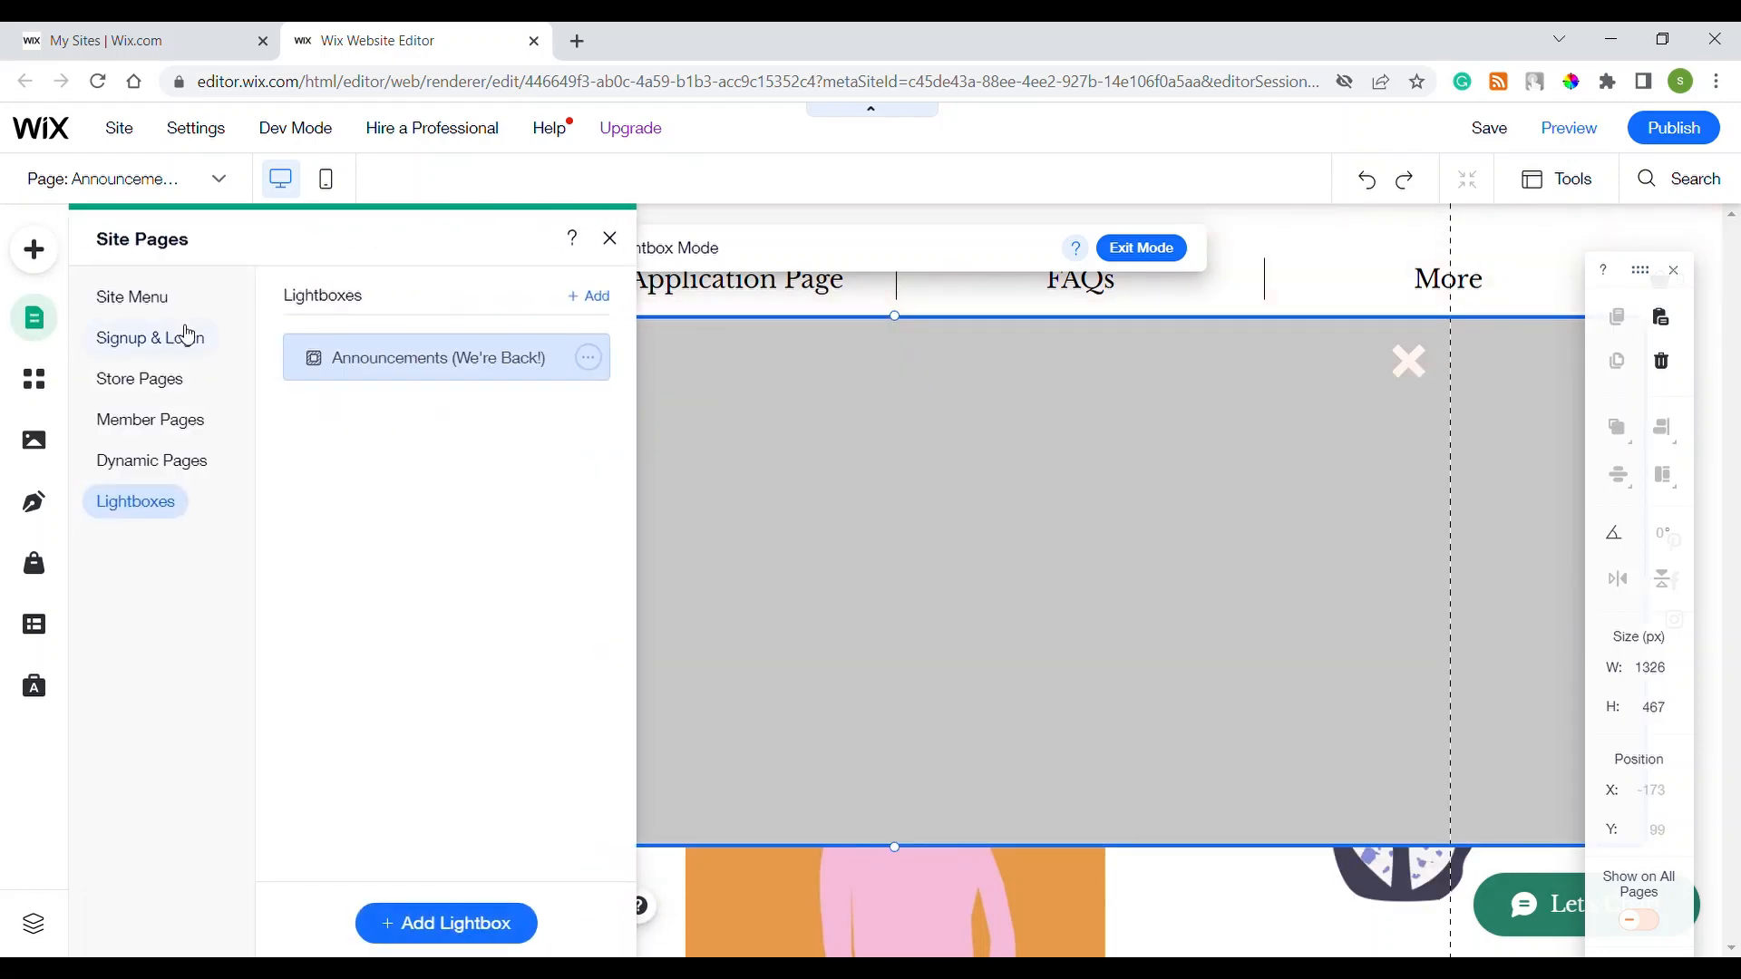
left_click(141, 308)
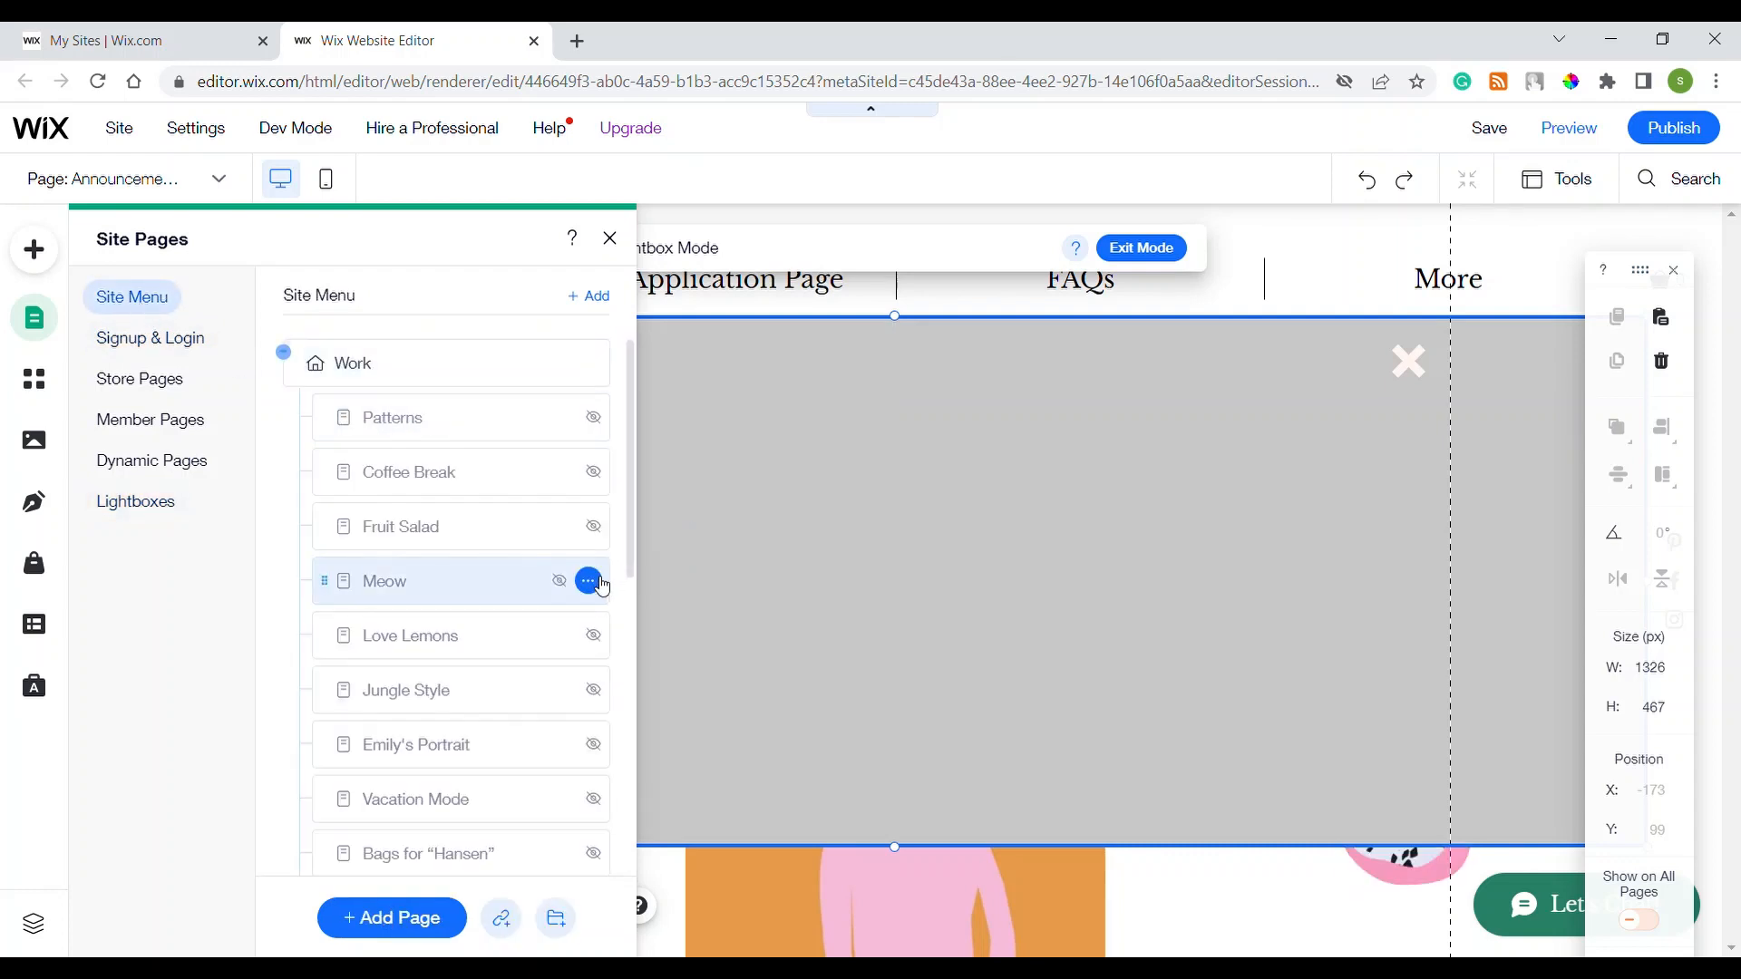
left_click(590, 582)
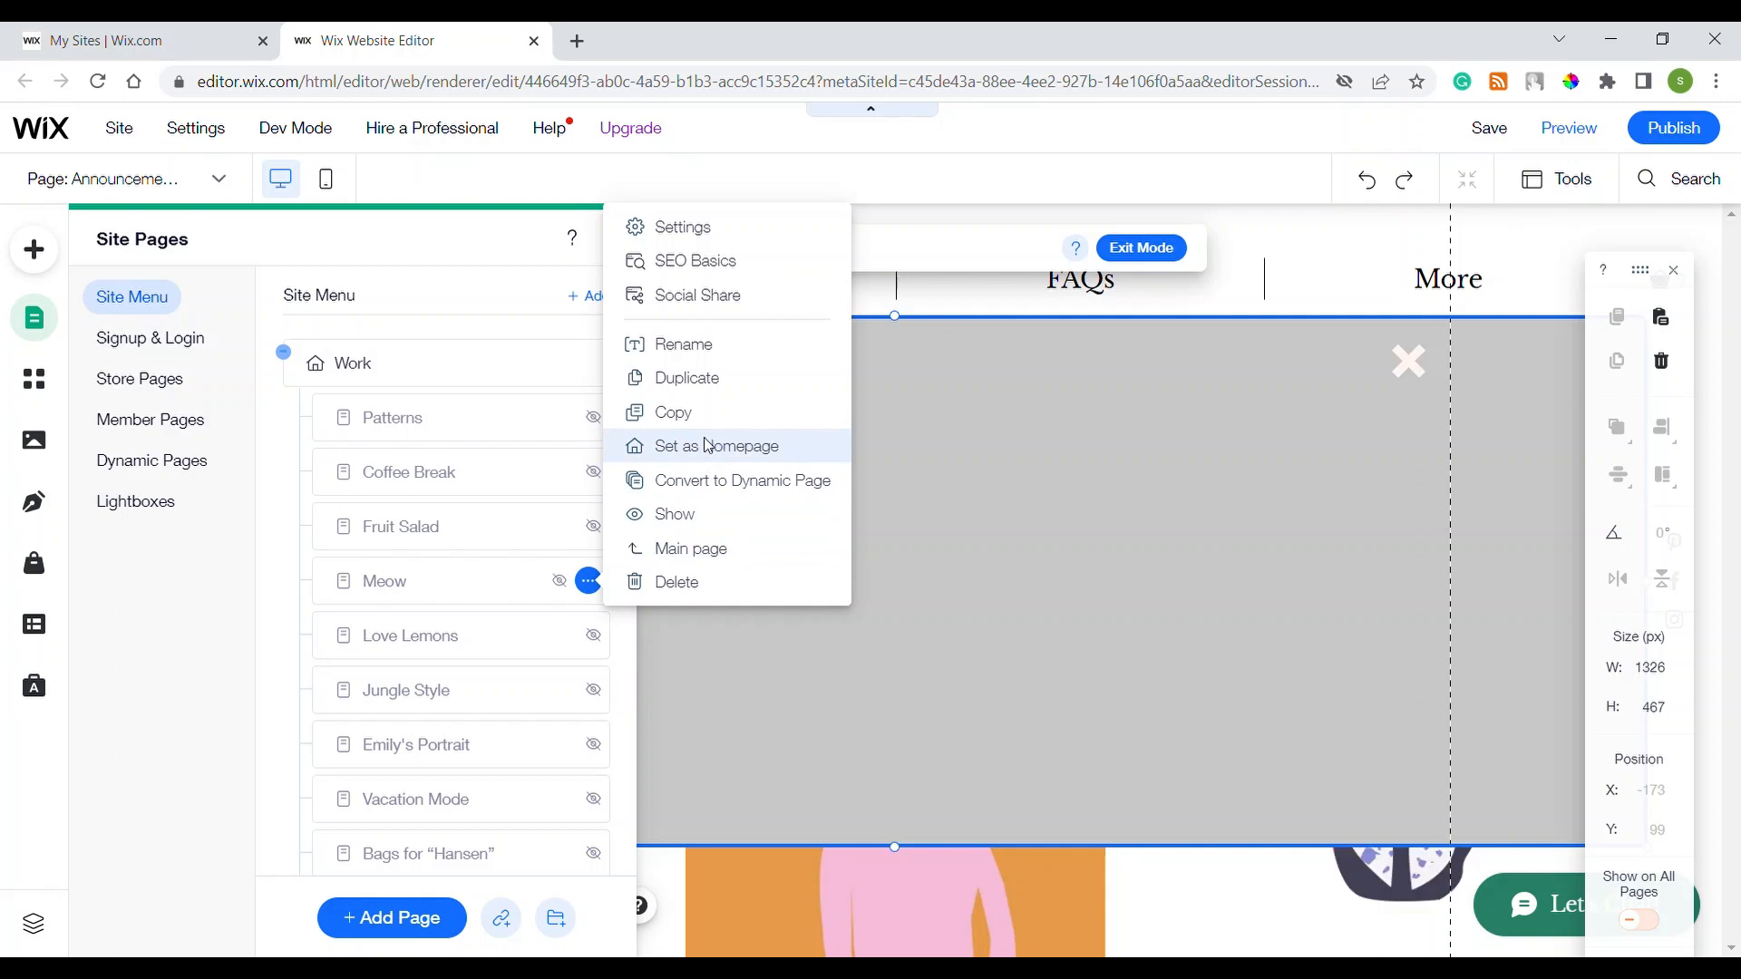
left_click(708, 446)
left_click(588, 364)
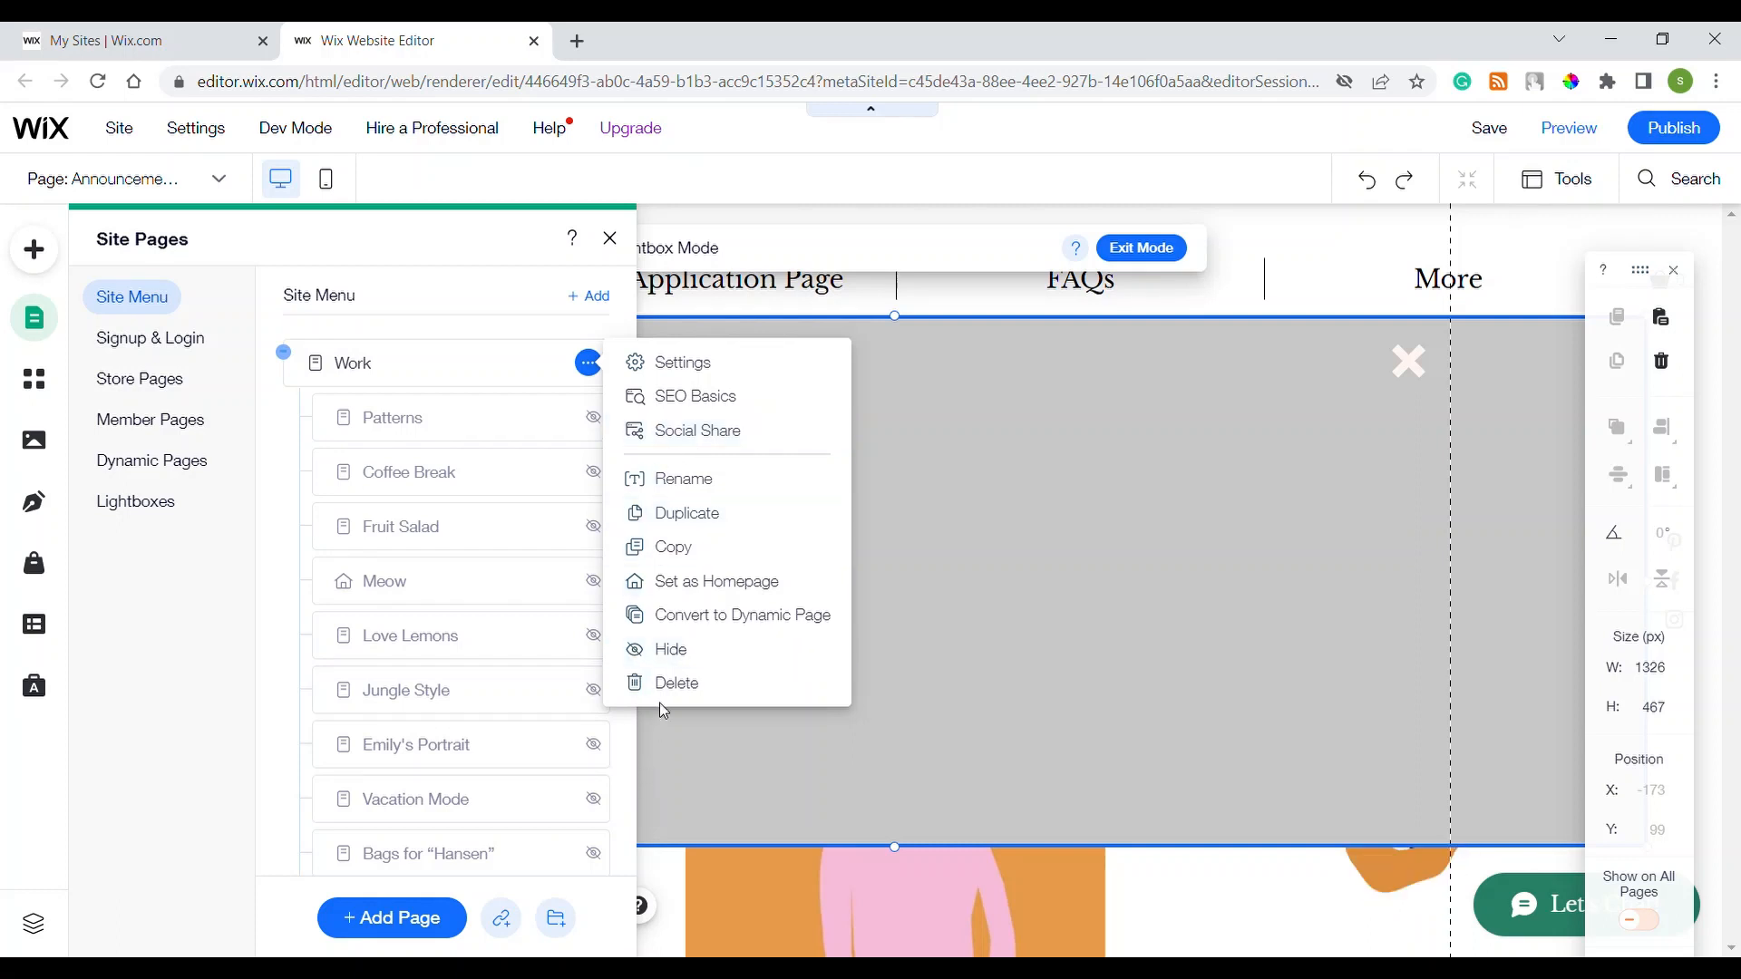
- Add a site menu link to the "Announcements (We're Back!)" lightbox and name it Work
left_click(503, 932)
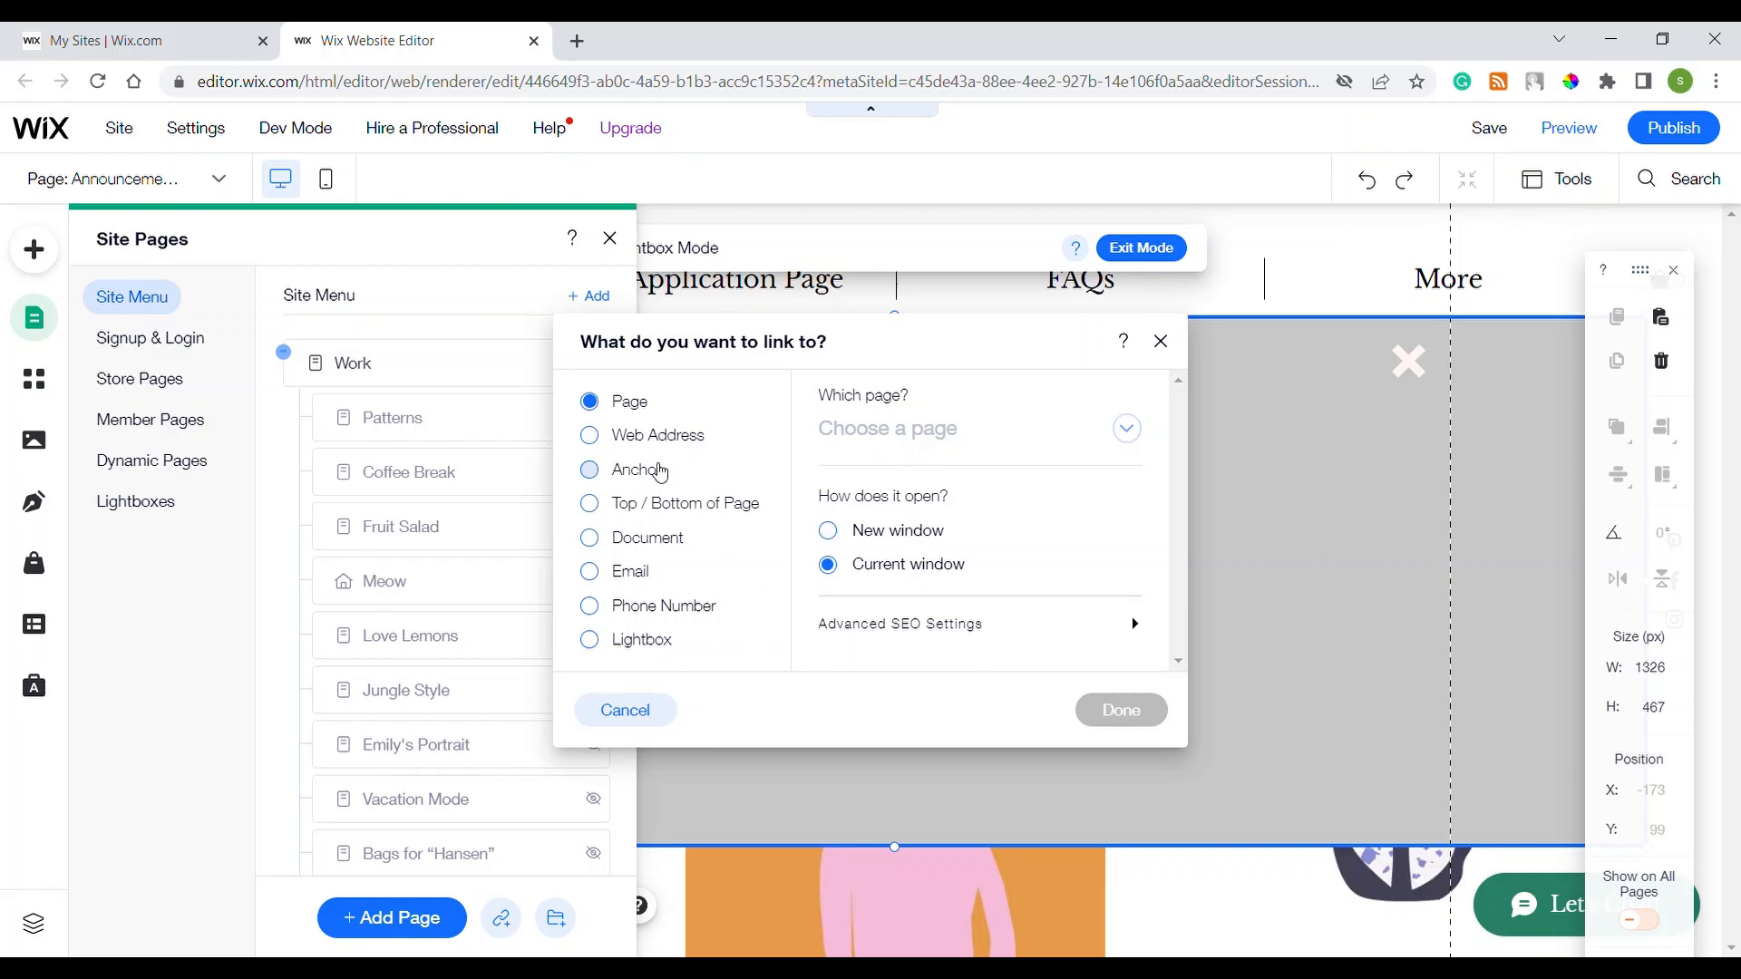
left_click(640, 644)
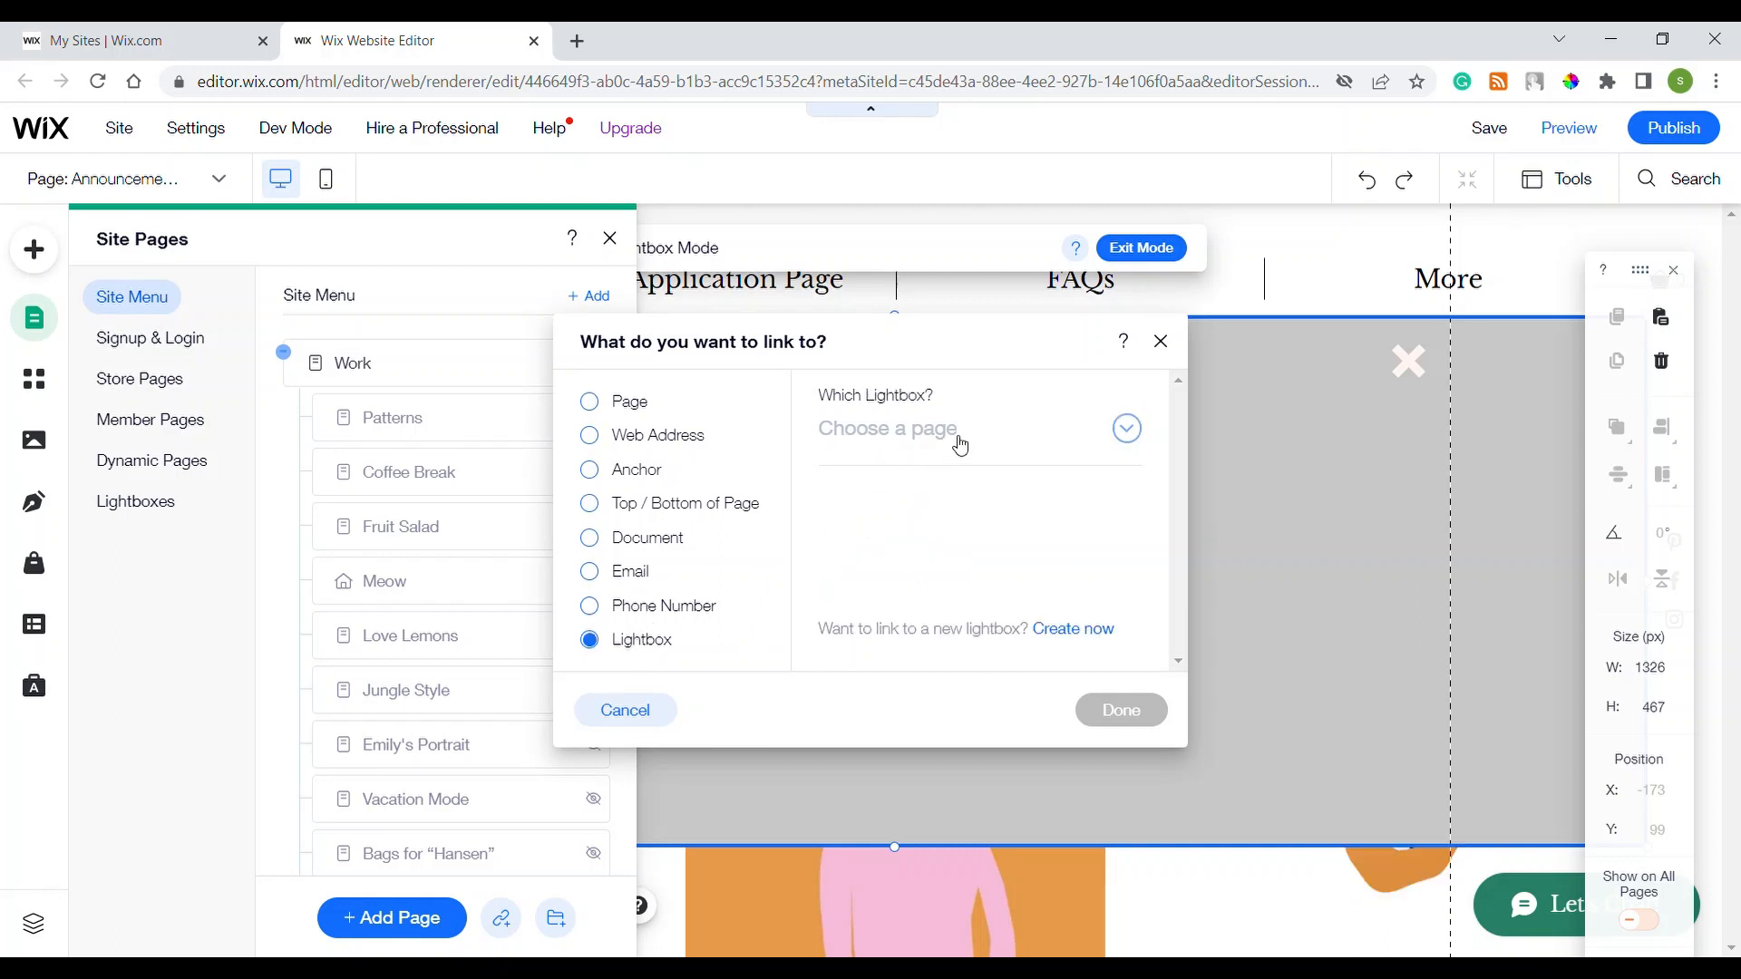
left_click(940, 467)
left_click(964, 474)
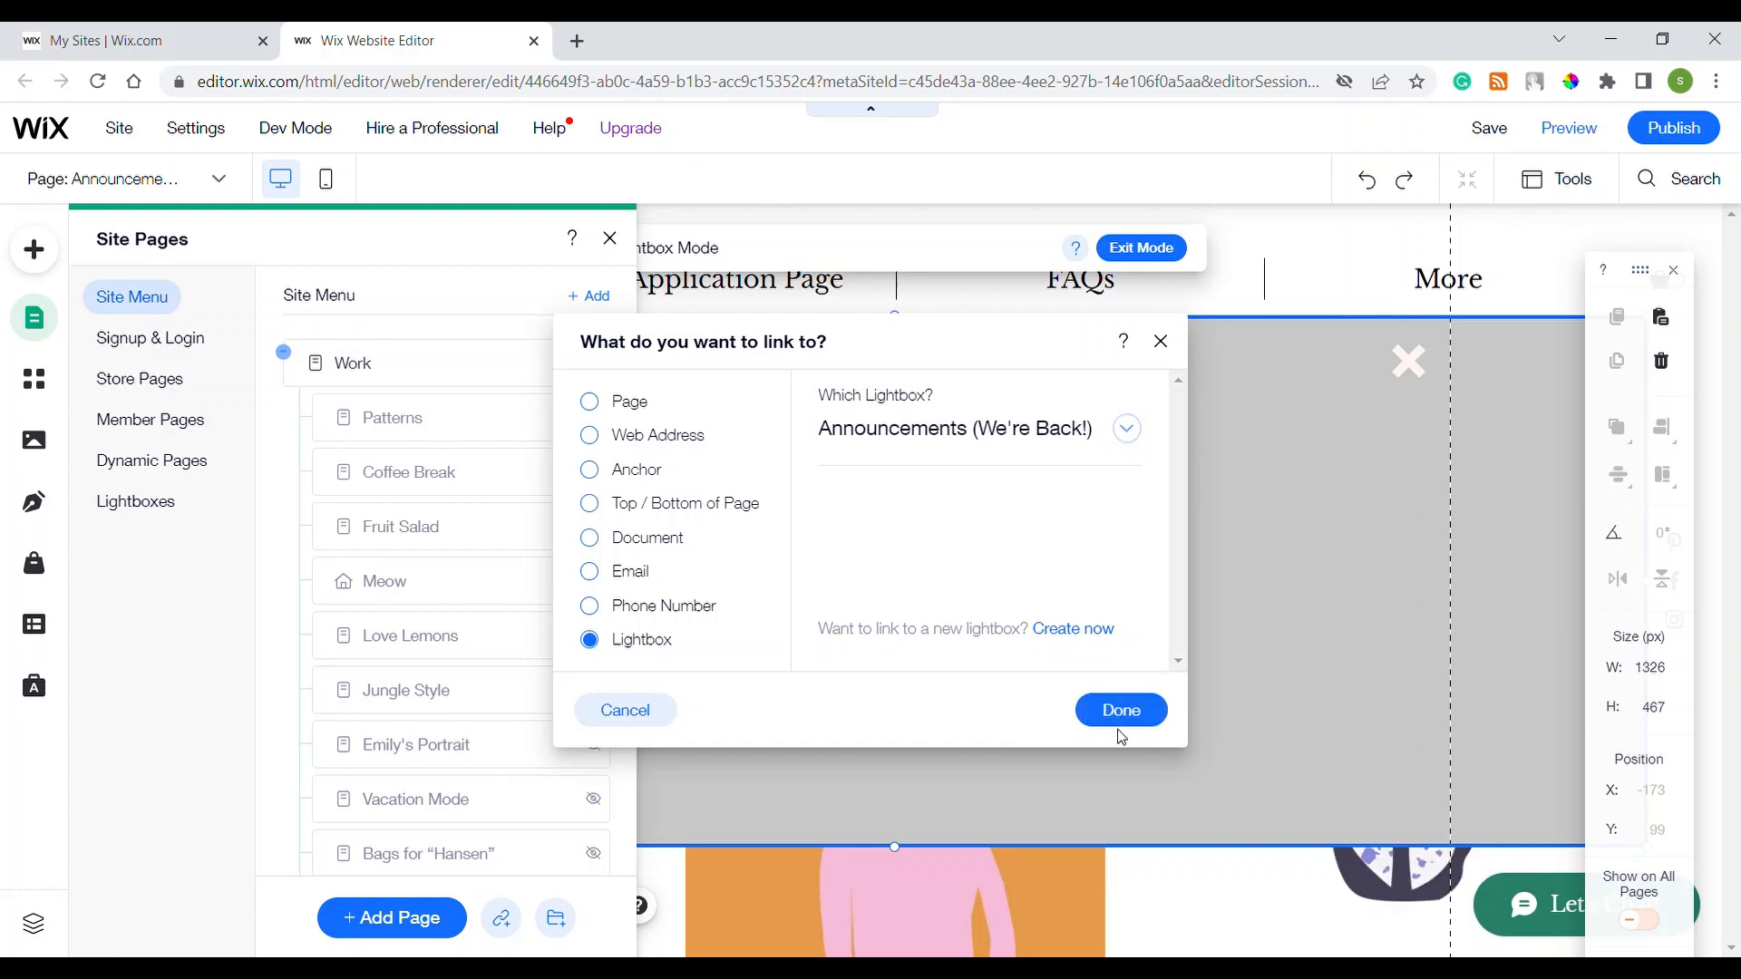
key("Return")
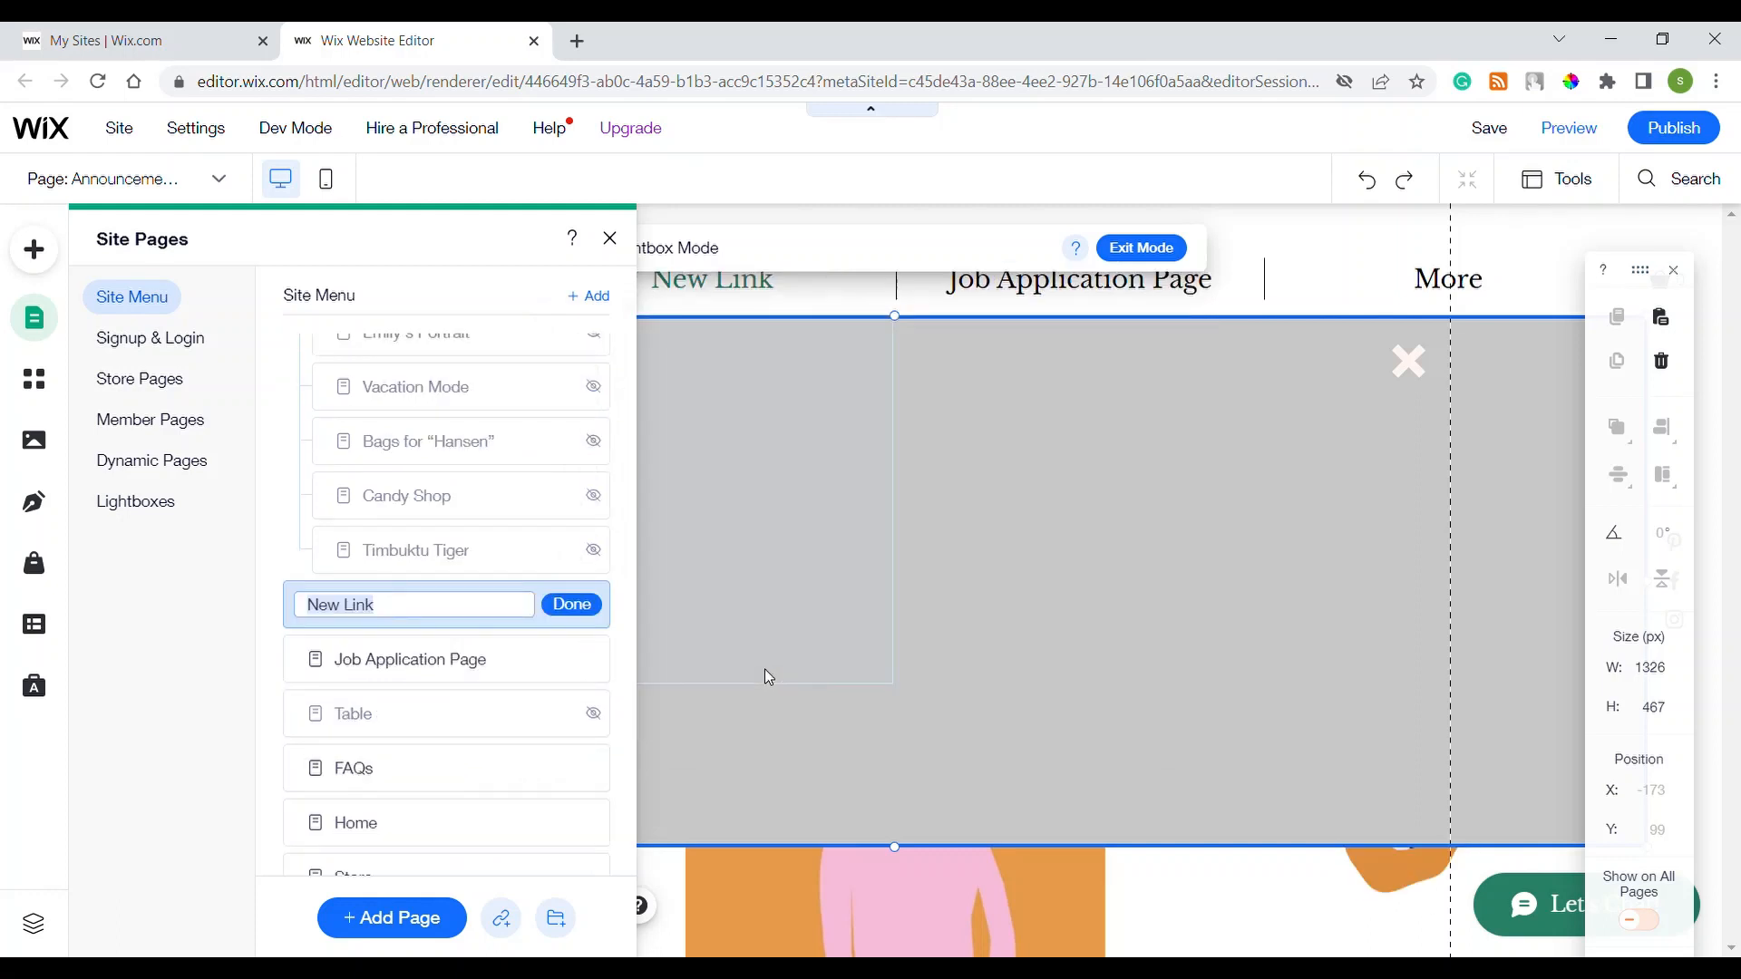
type("Work")
key("Return")
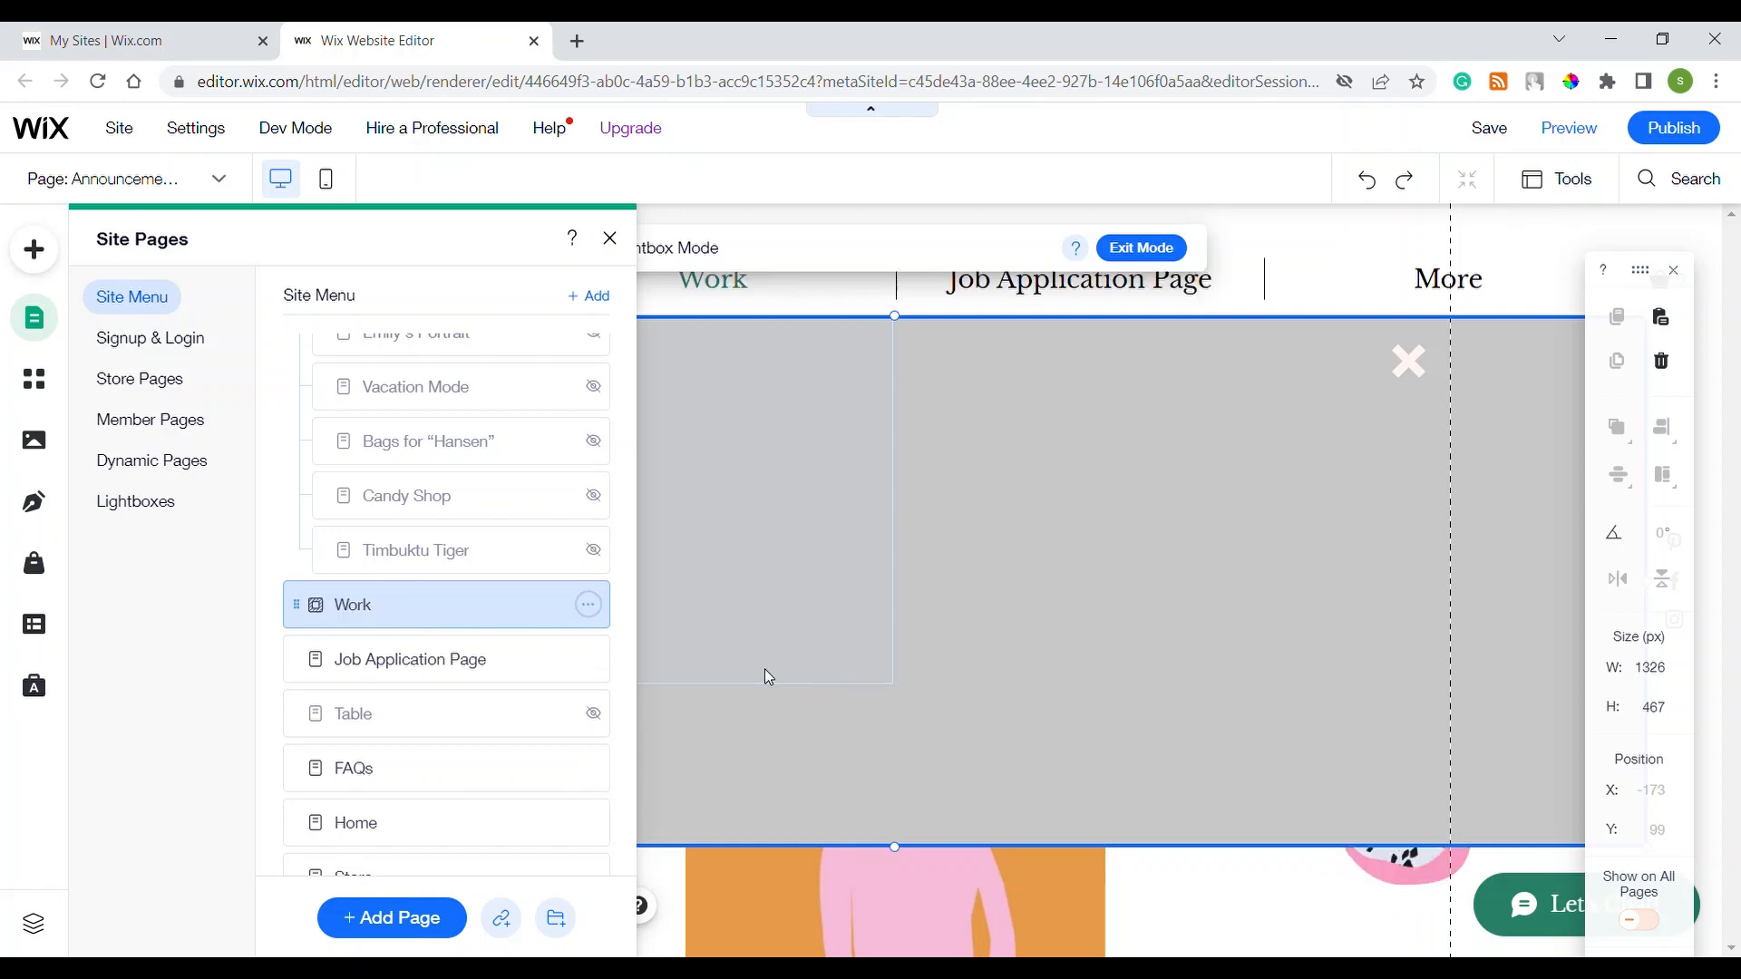
- Try to move the new Work link up directly beneath the Work page, and return it to a top-level menu item
scroll(327, 805, "up", 3)
left_click_drag(327, 804, 317, 385)
scroll(363, 635, "up", 3)
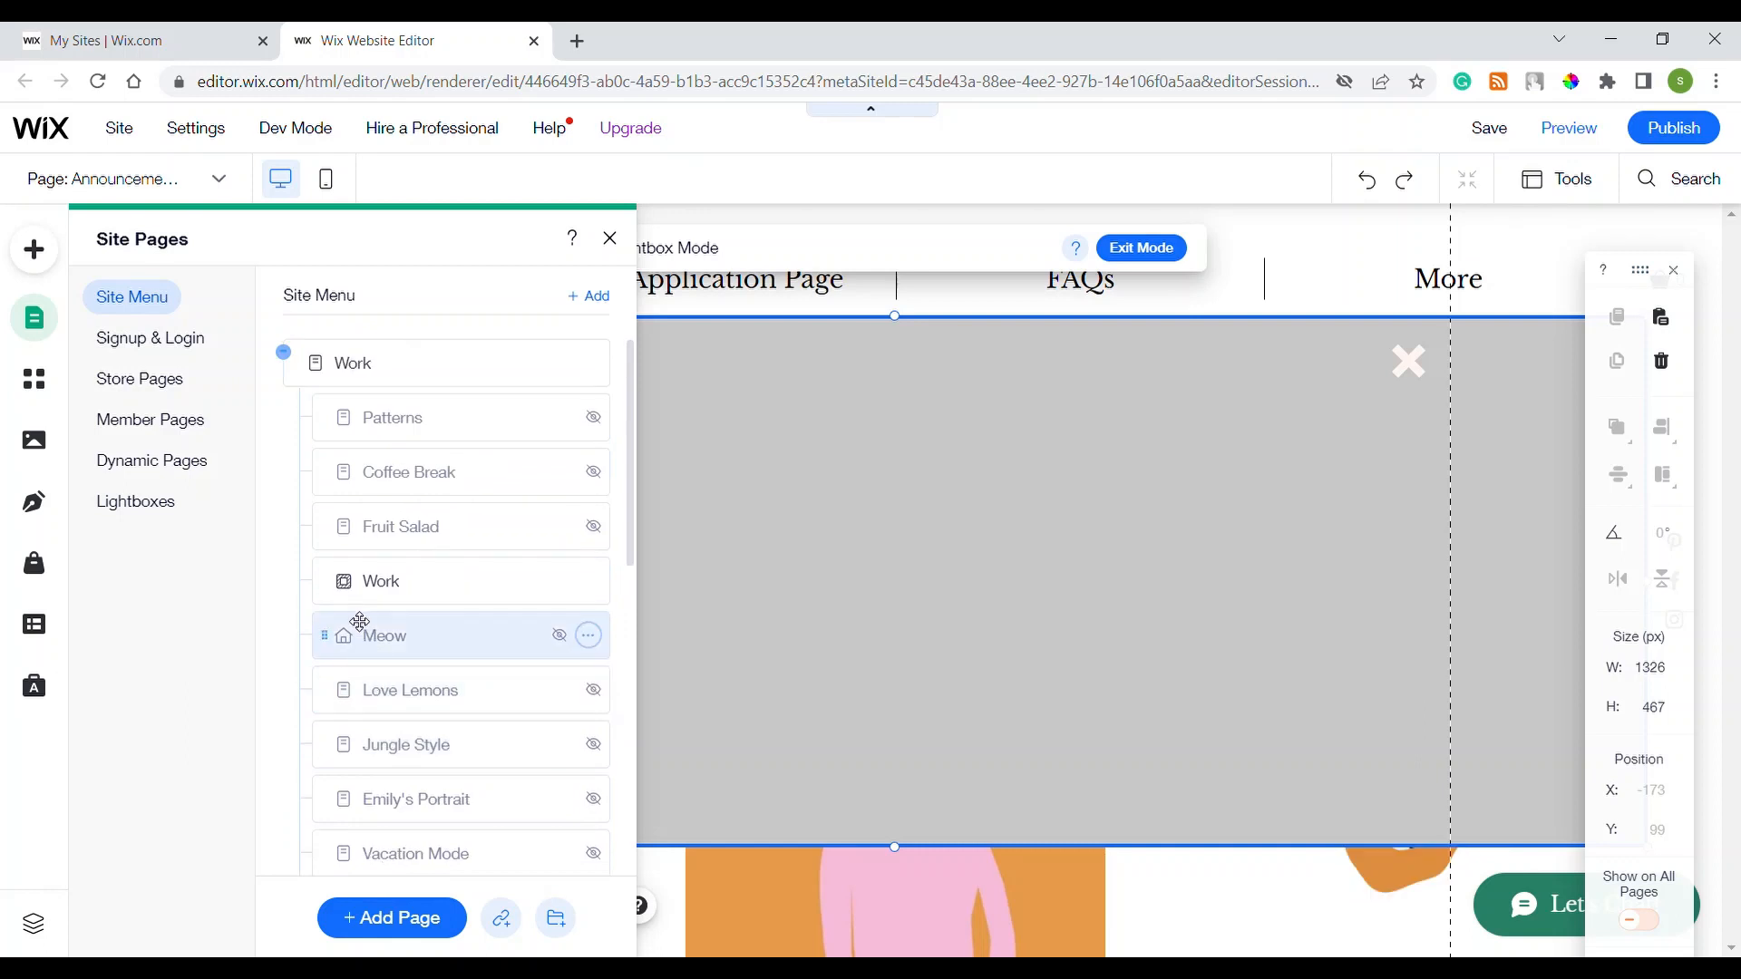
left_click_drag(339, 591, 306, 417)
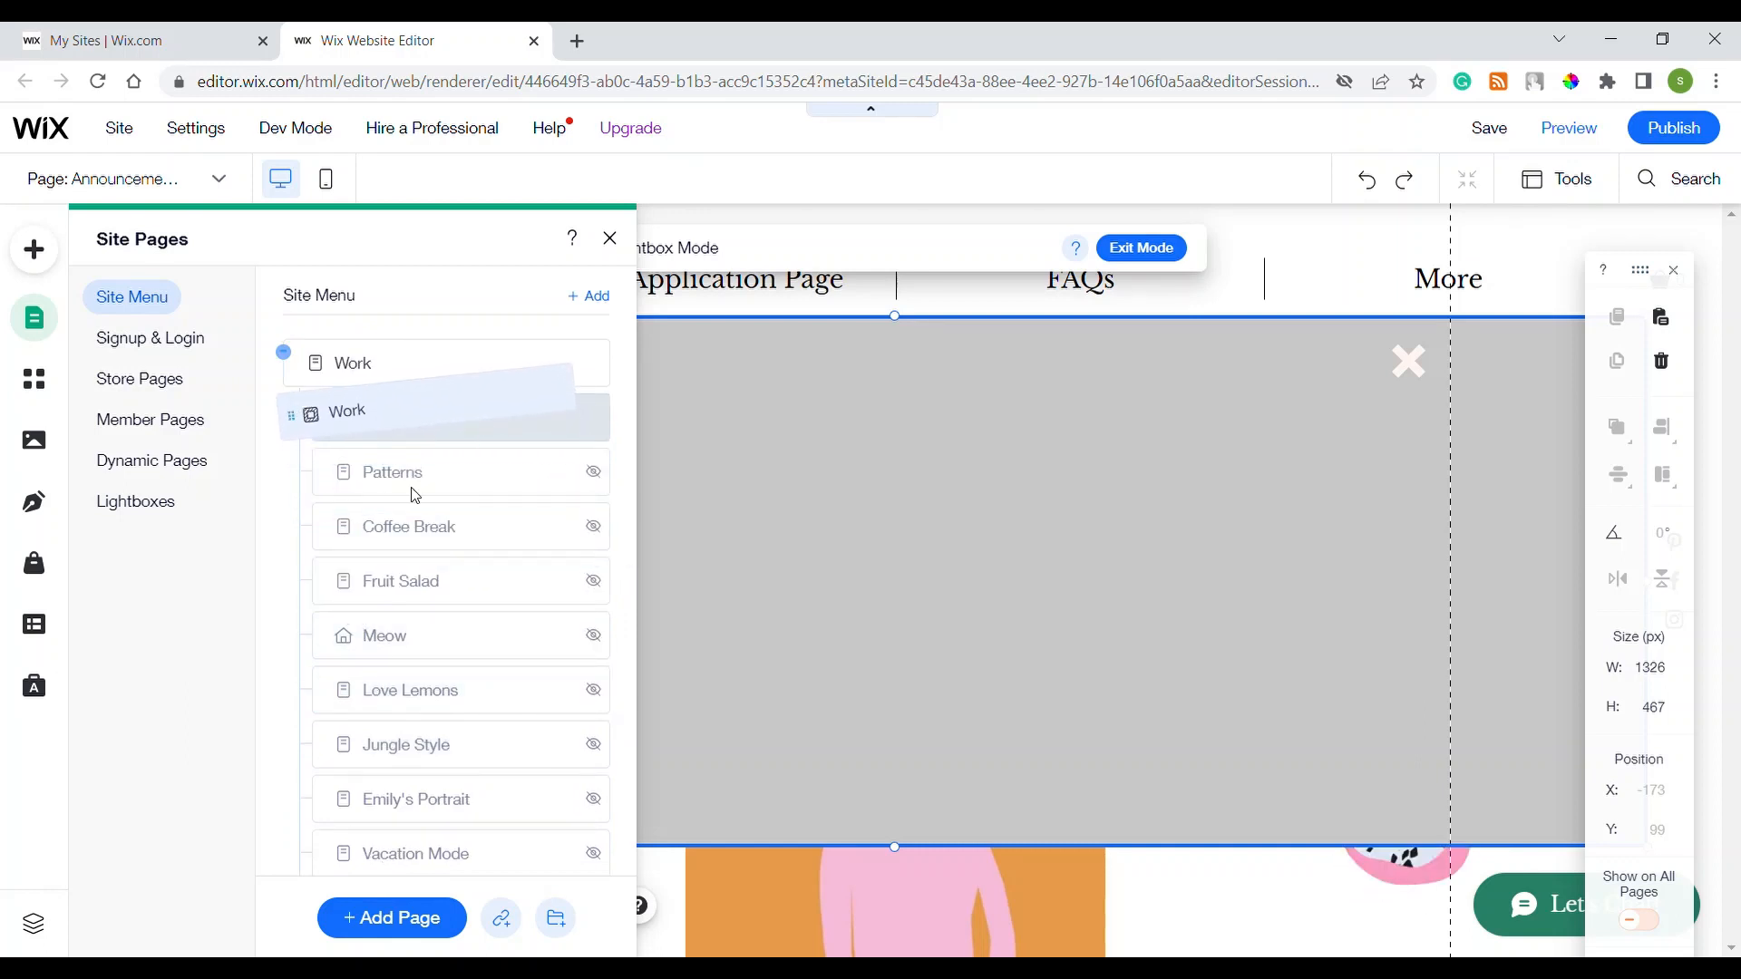
left_click(589, 418)
left_click(667, 554)
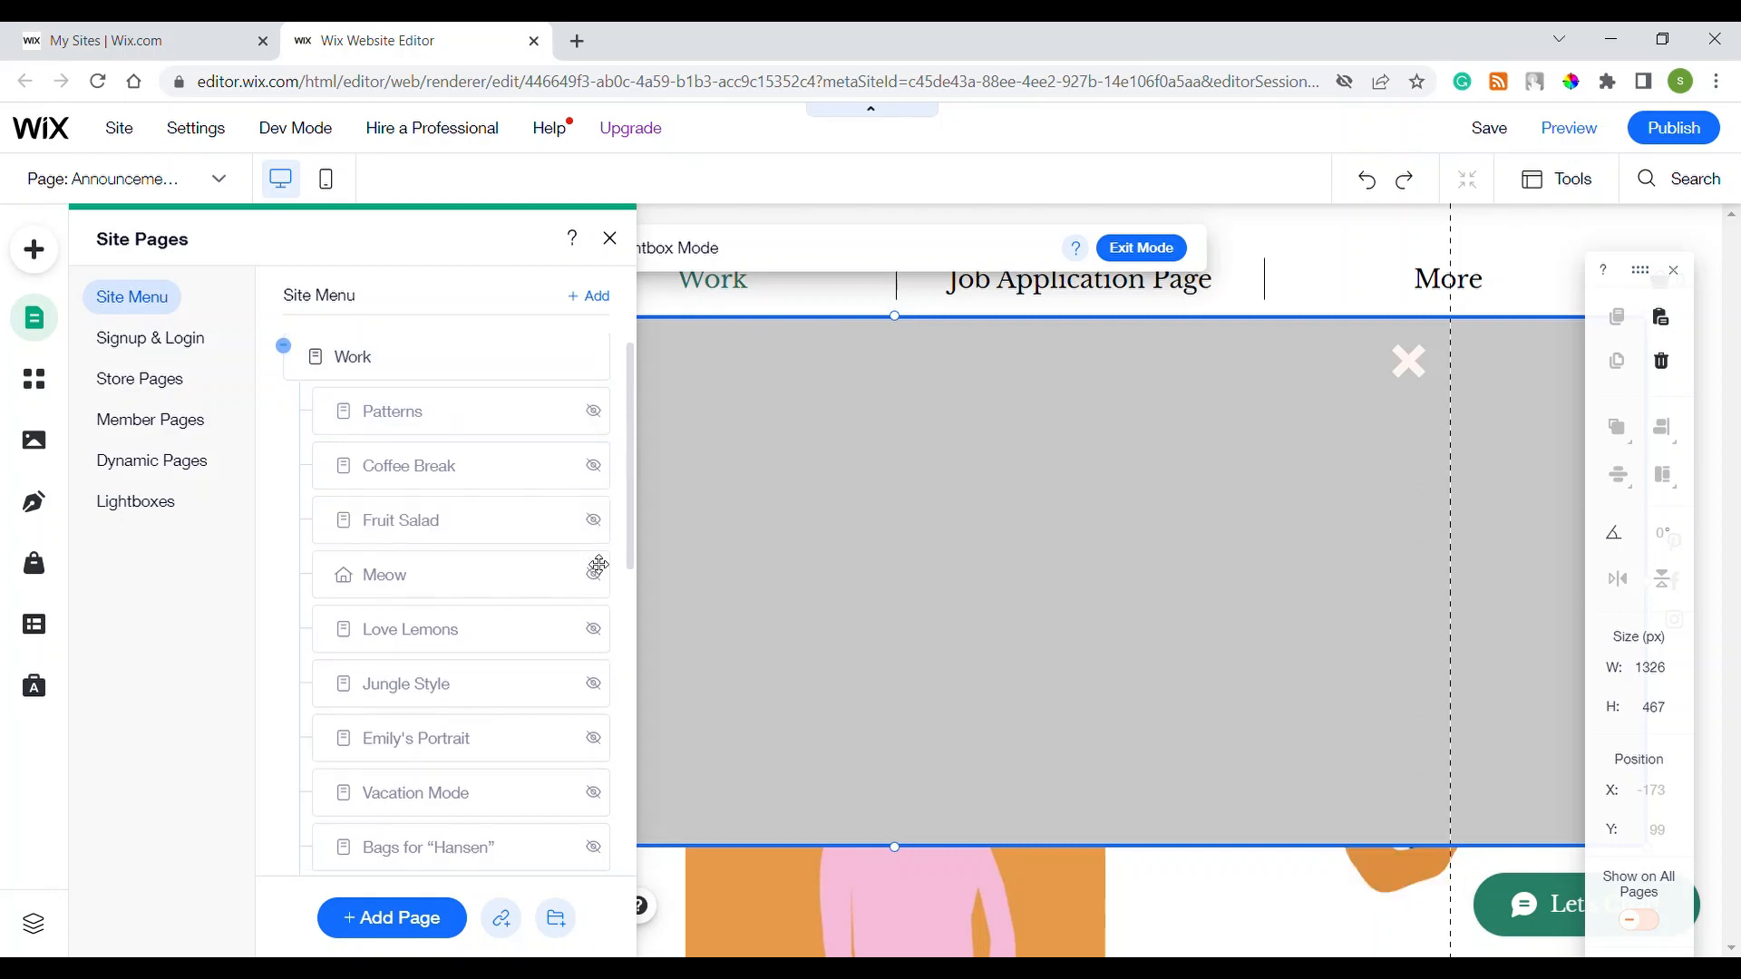
- Try to reposition the Work link higher in the site menu list, and close the site pages manager
scroll(572, 590, "down", 5)
scroll(490, 626, "up", 1)
scroll(408, 716, "up", 3)
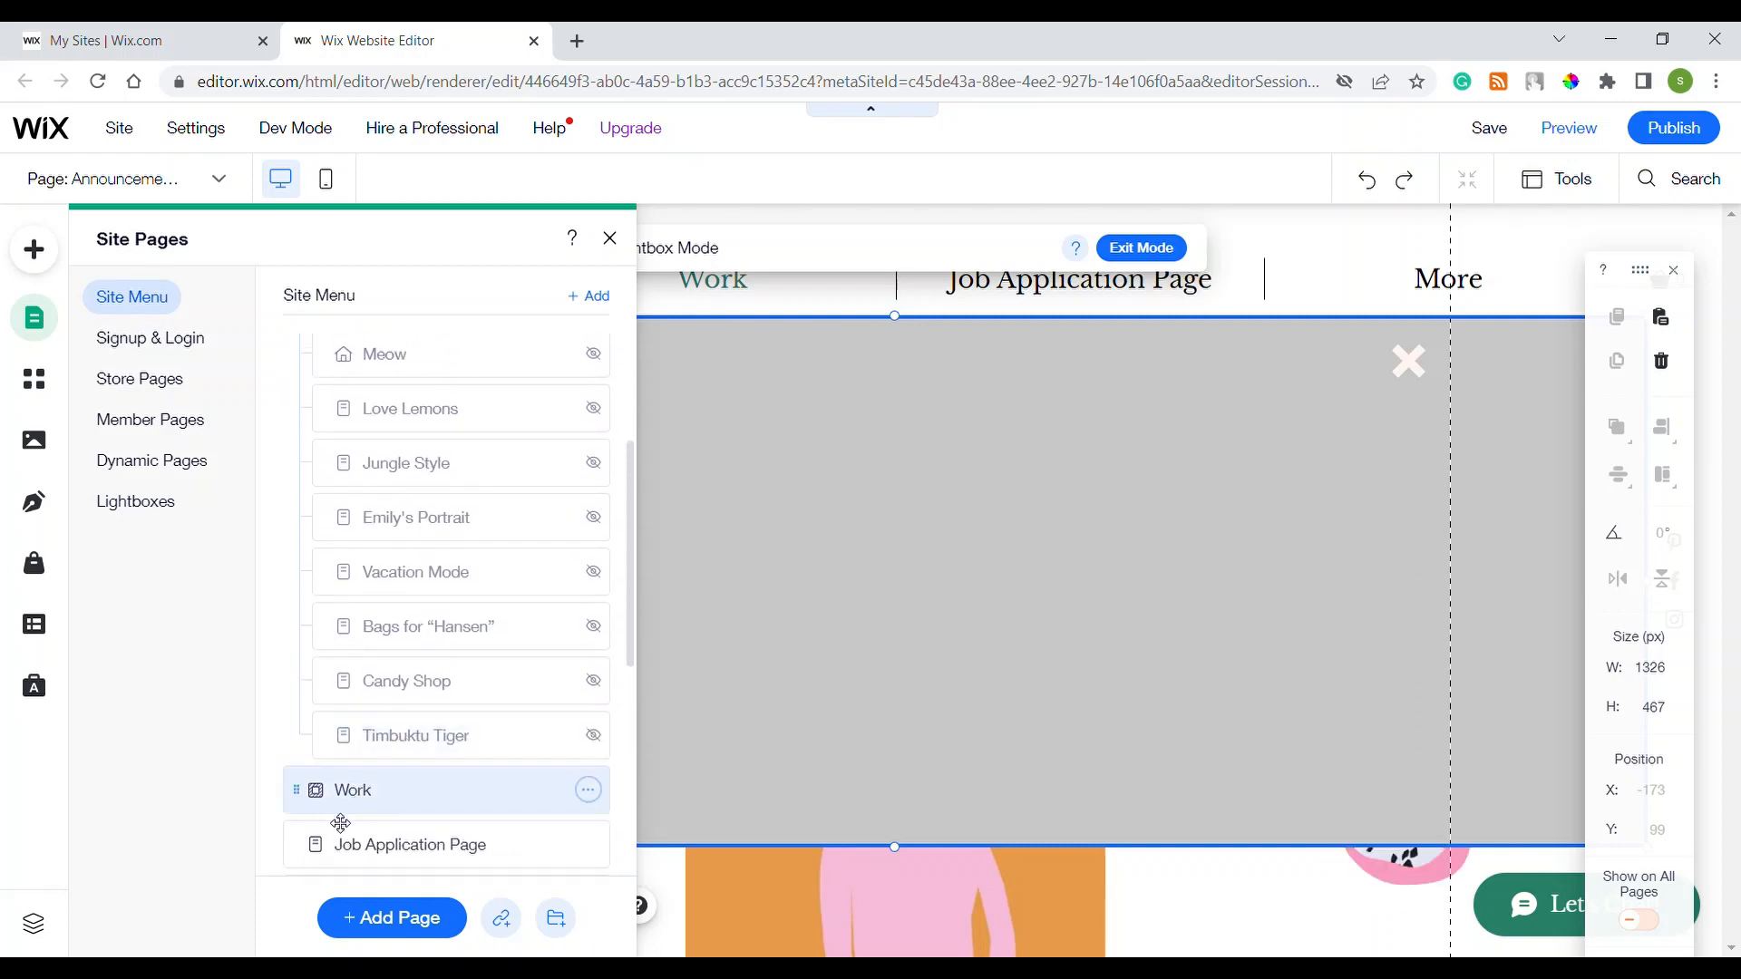
left_click_drag(311, 805, 300, 353)
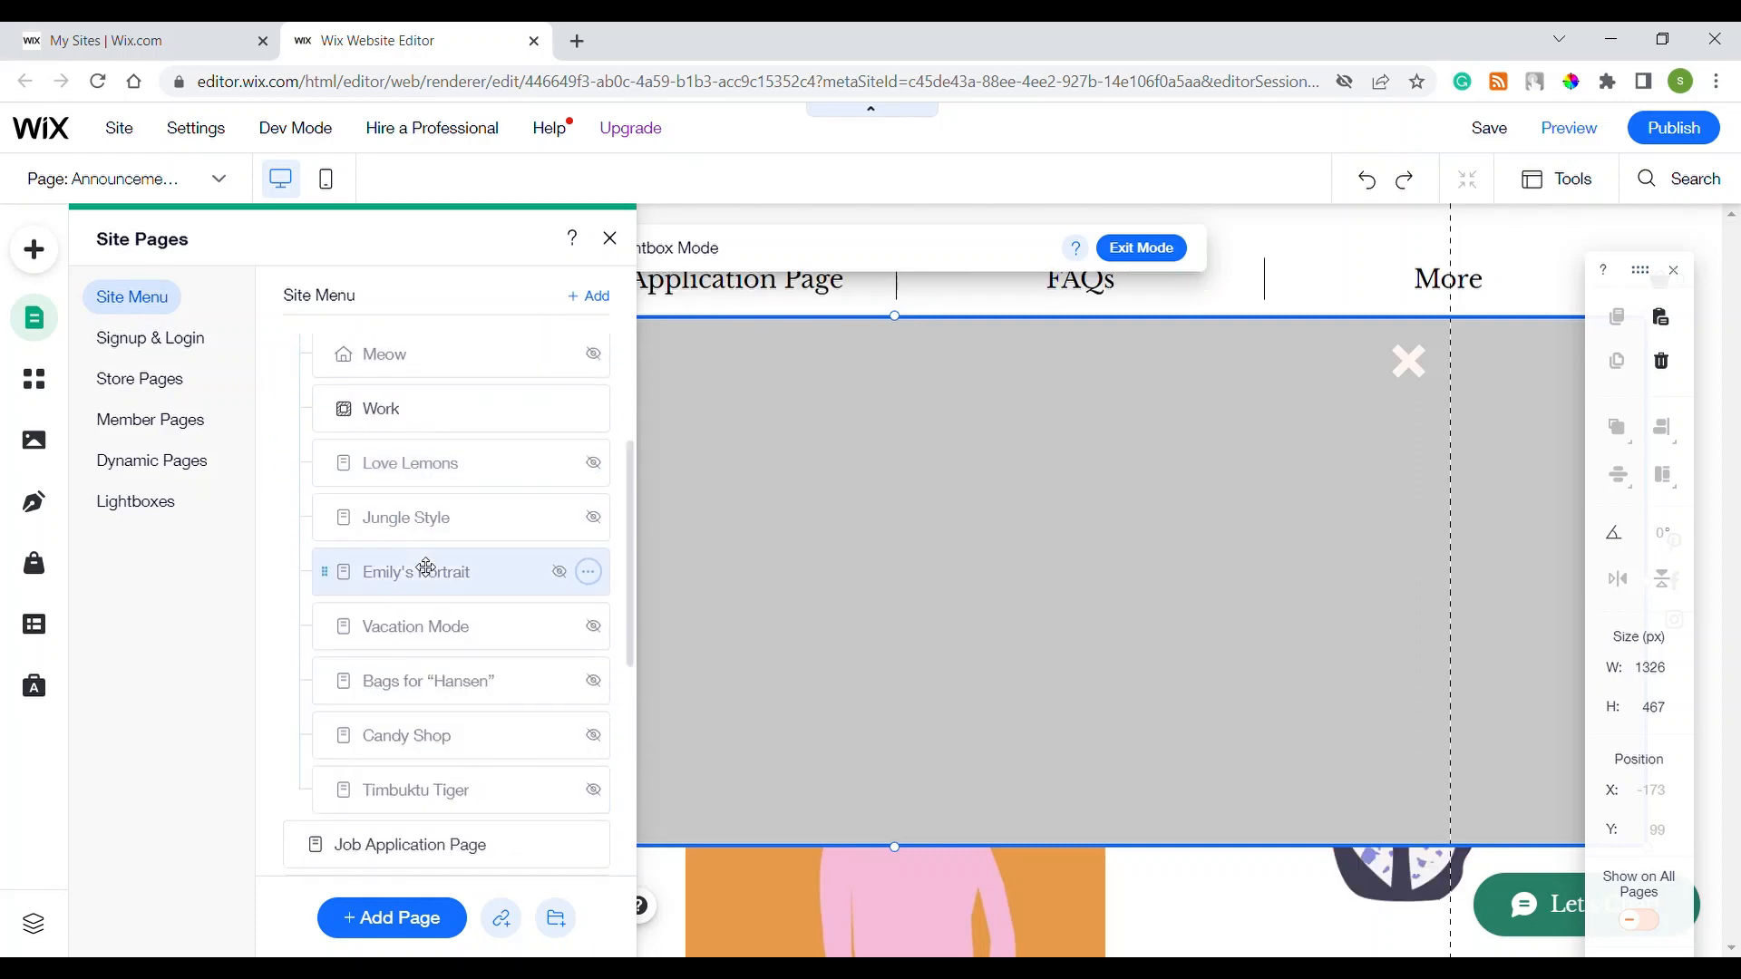
scroll(419, 572, "up", 2)
scroll(426, 567, "down", 5)
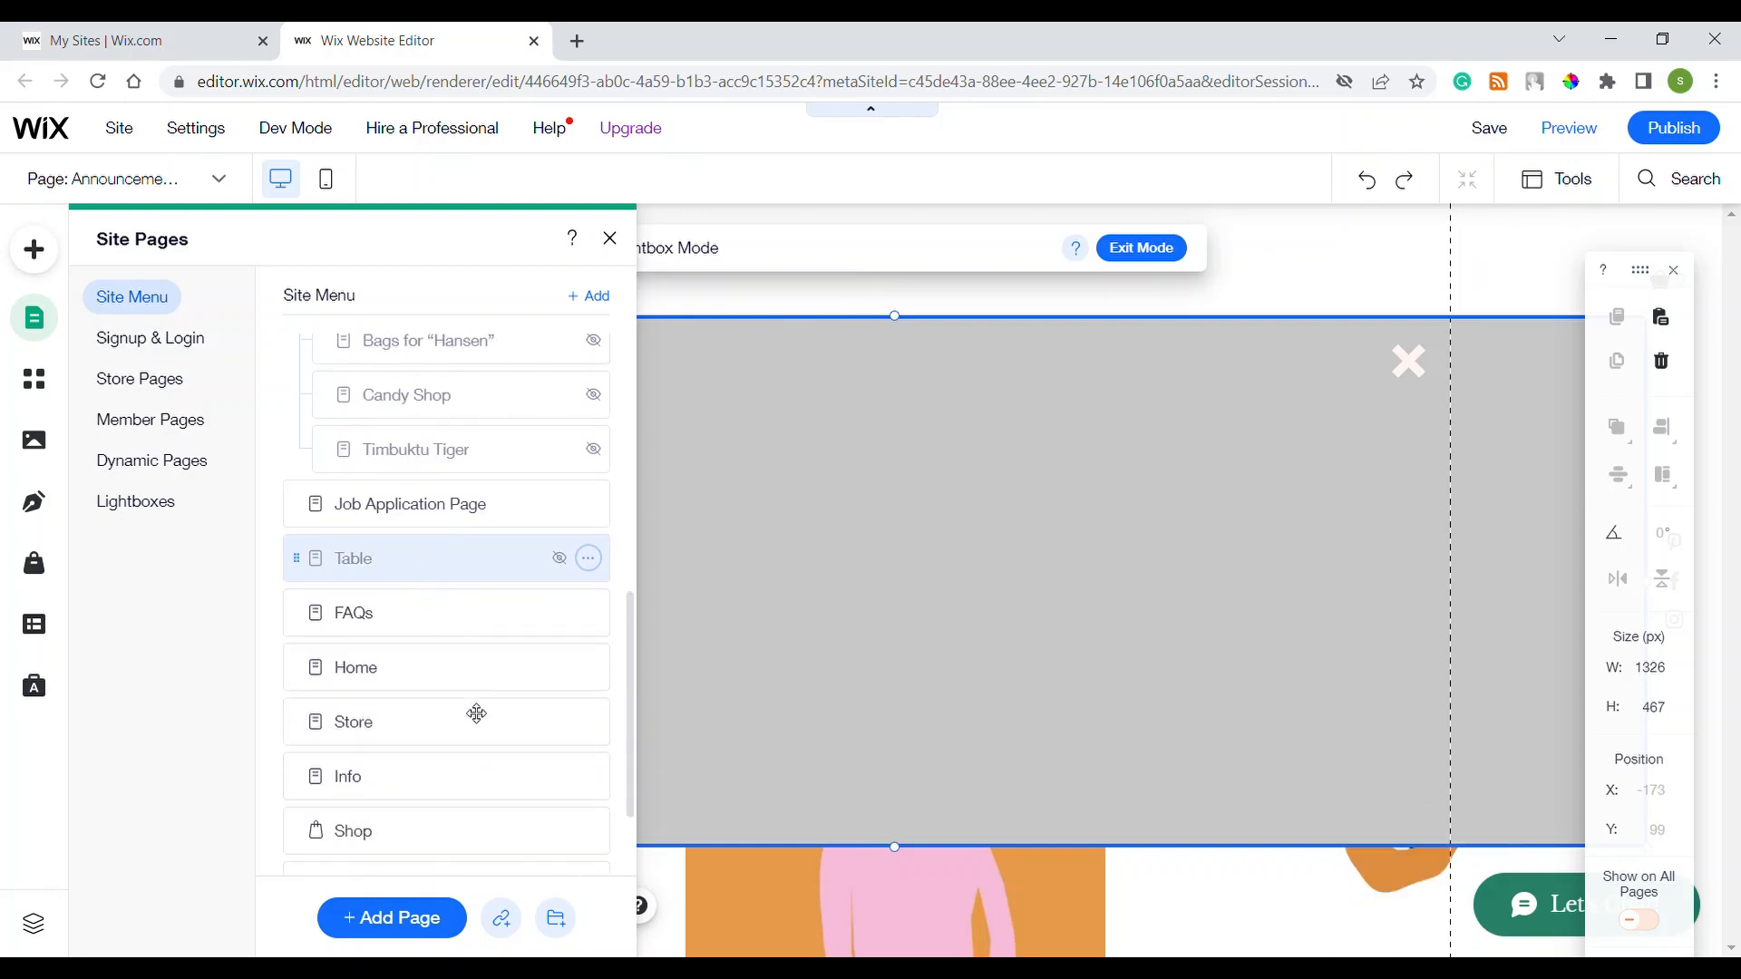
left_click(609, 237)
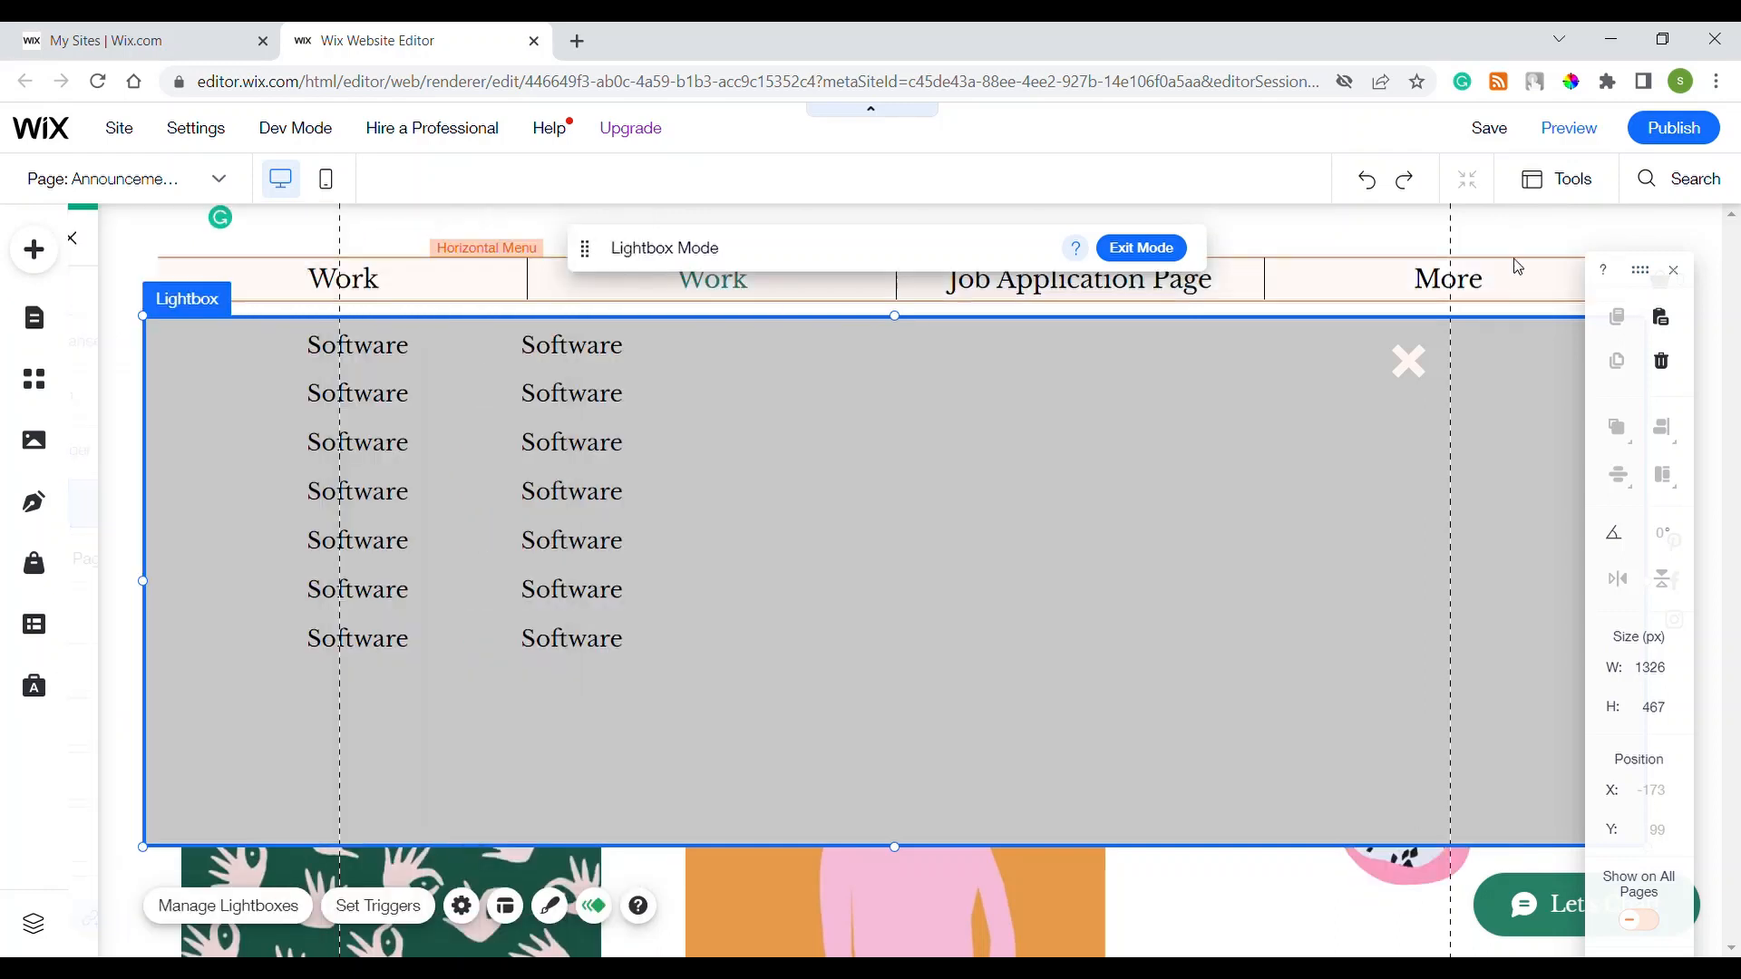
- Preview the site and test closing the lightbox and reopening it from the second Work menu item
left_click(1572, 125)
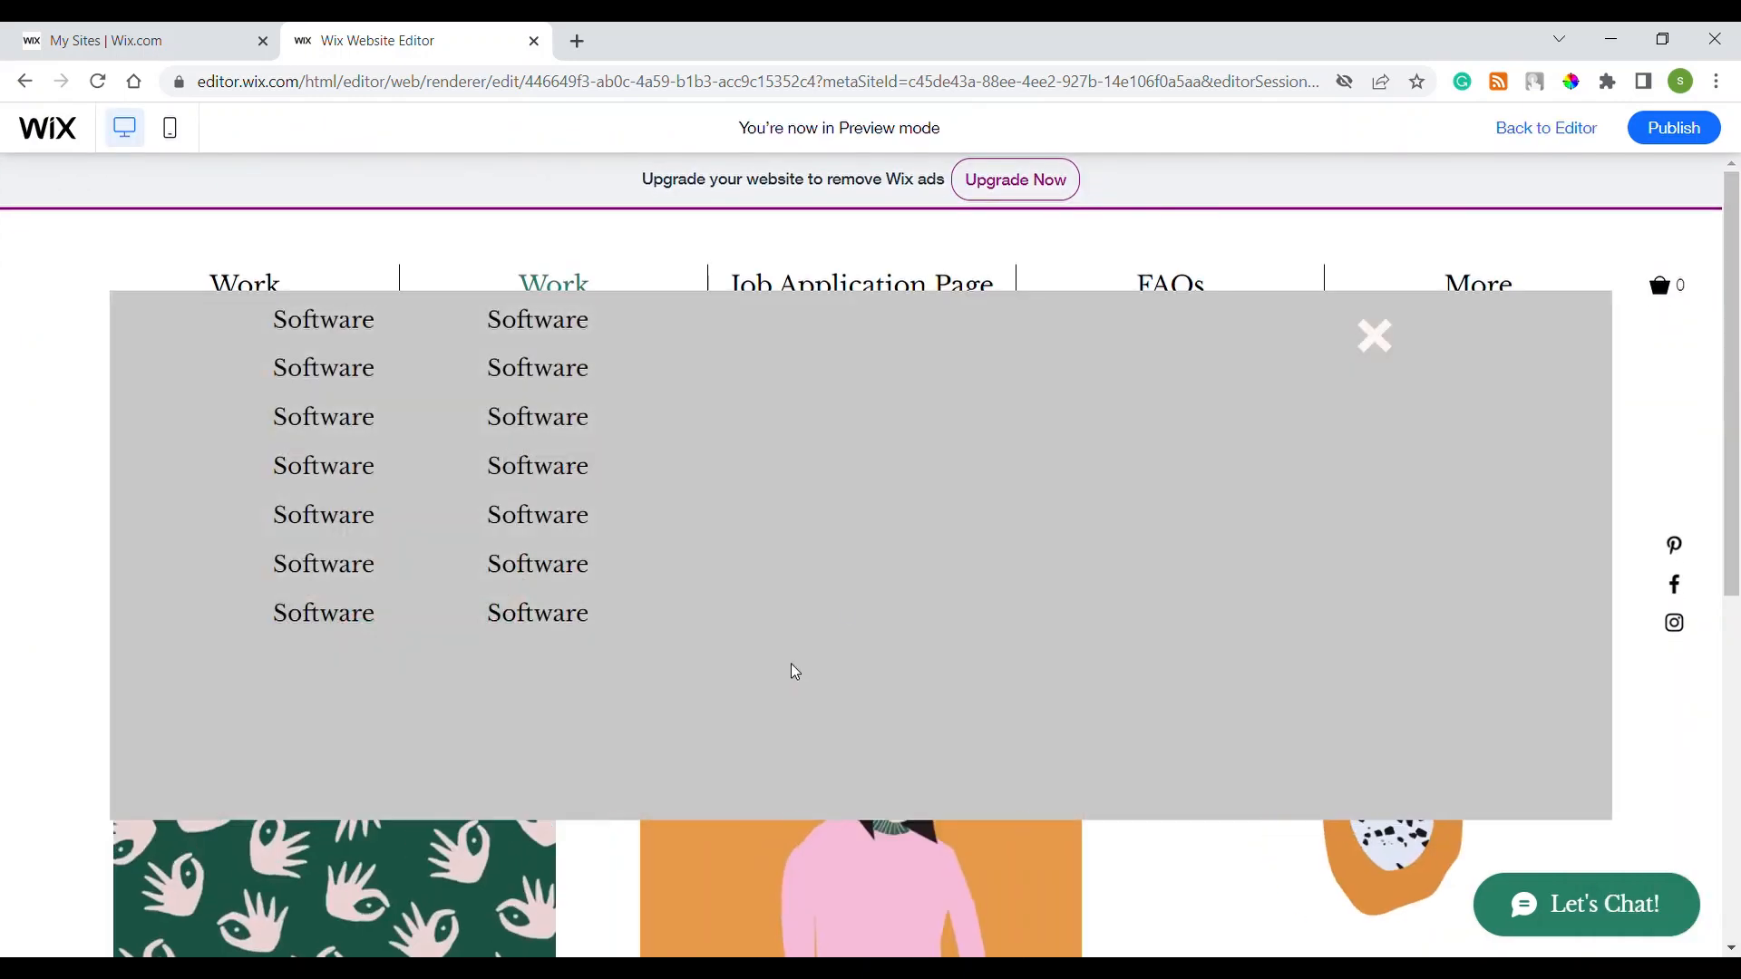
left_click(1374, 335)
left_click(537, 283)
left_click(1373, 339)
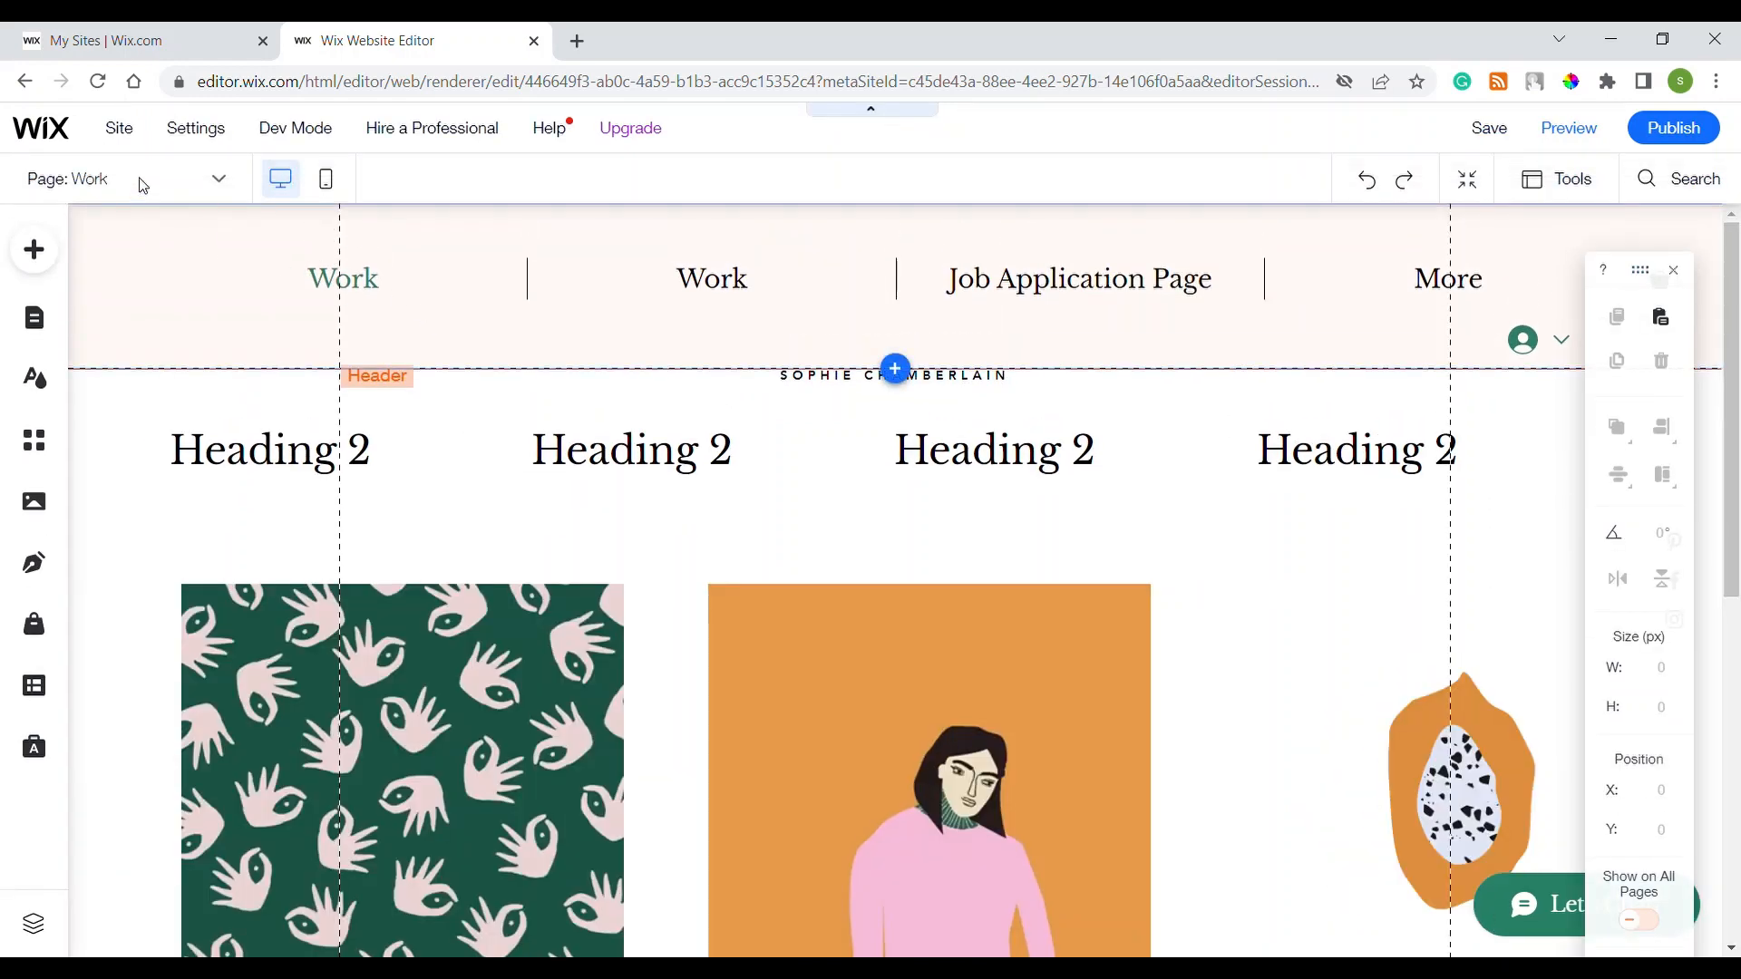
- Open the Announcements lightbox for editing over the Job Application Page and delete its X close icon
left_click(140, 181)
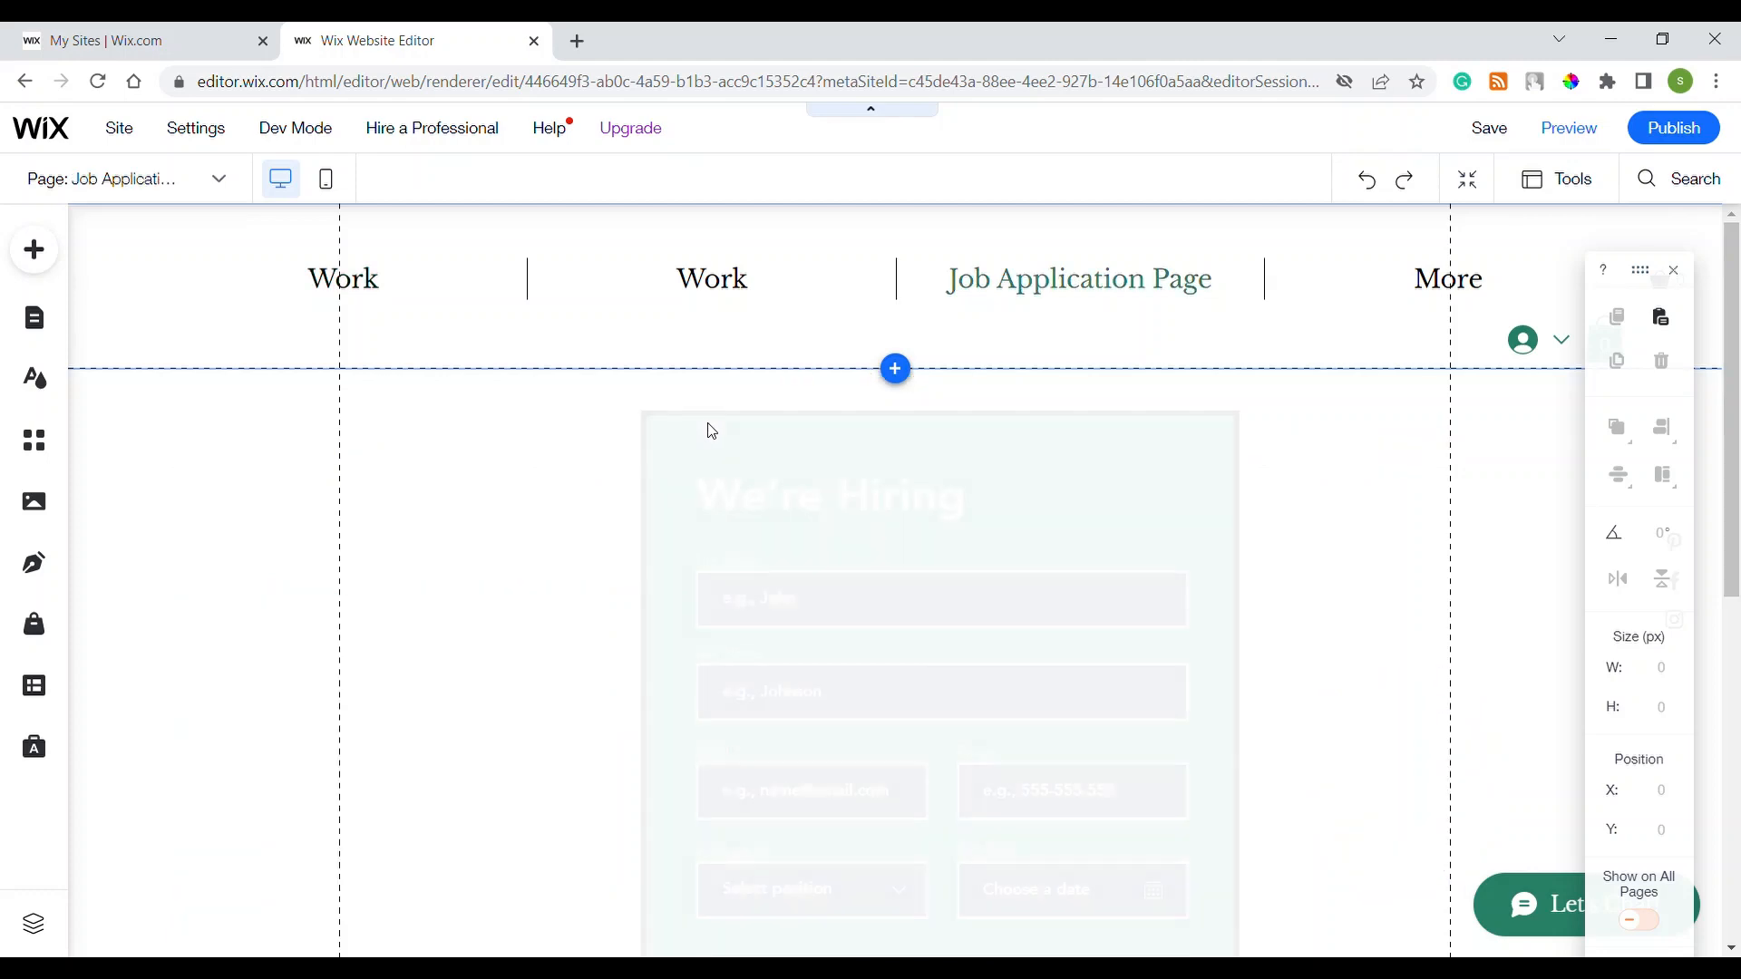
left_click(145, 181)
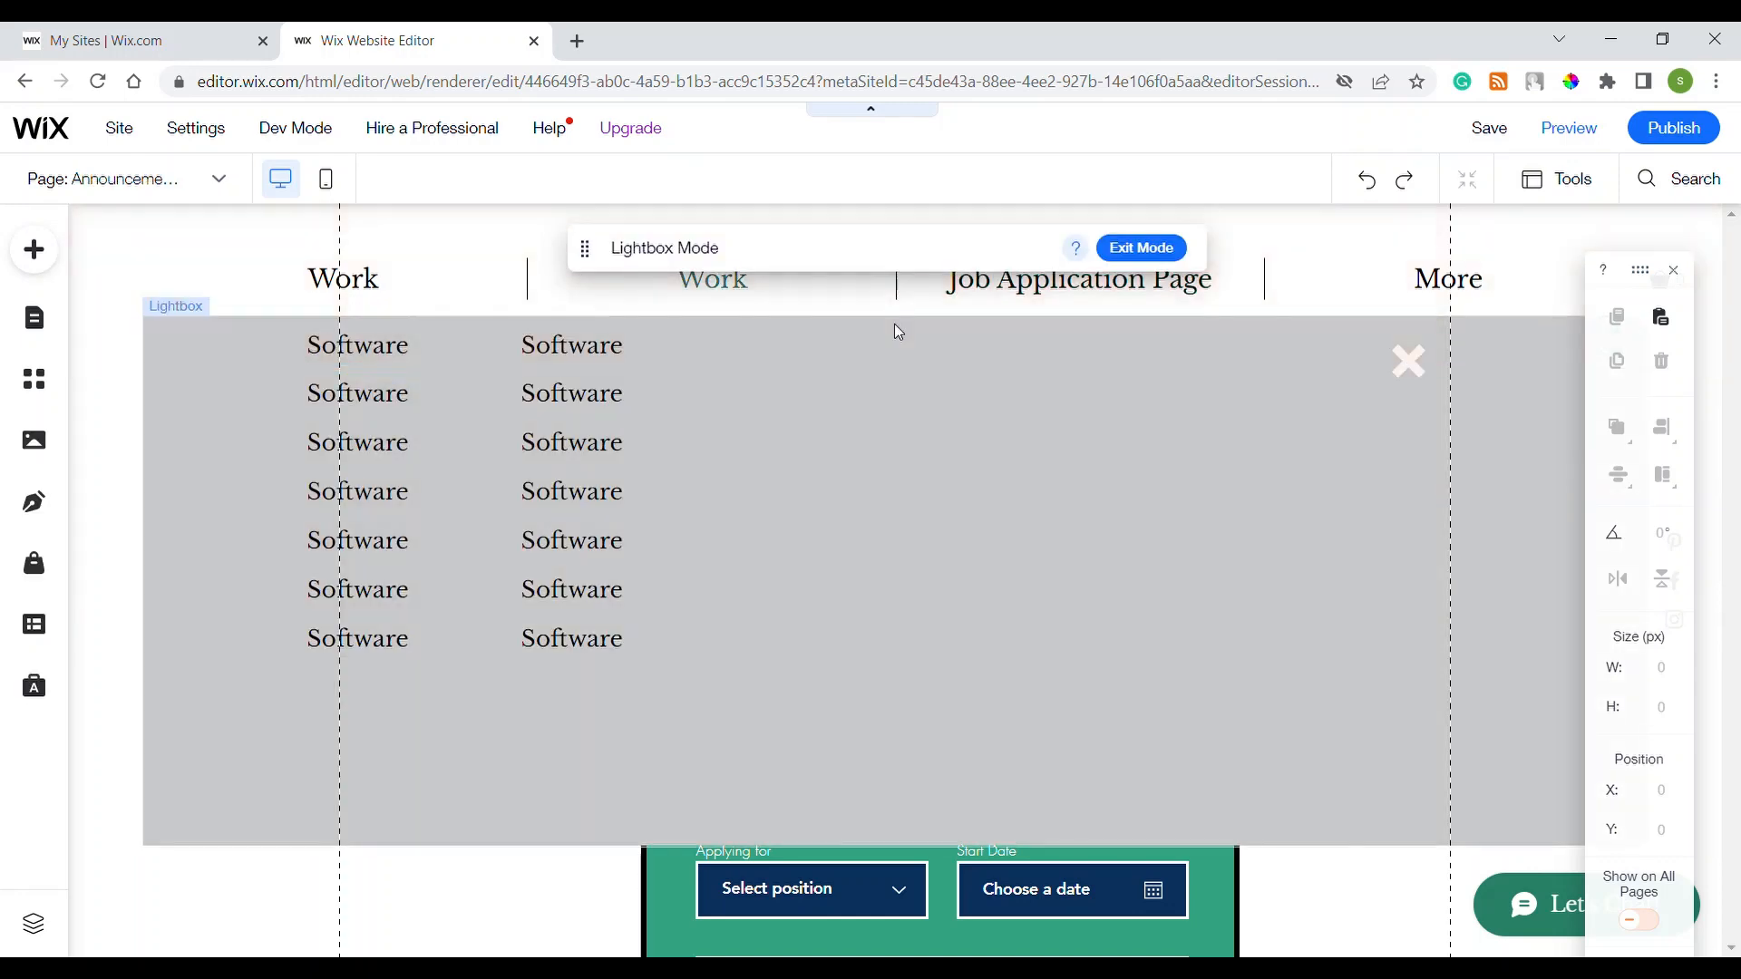
left_click(961, 399)
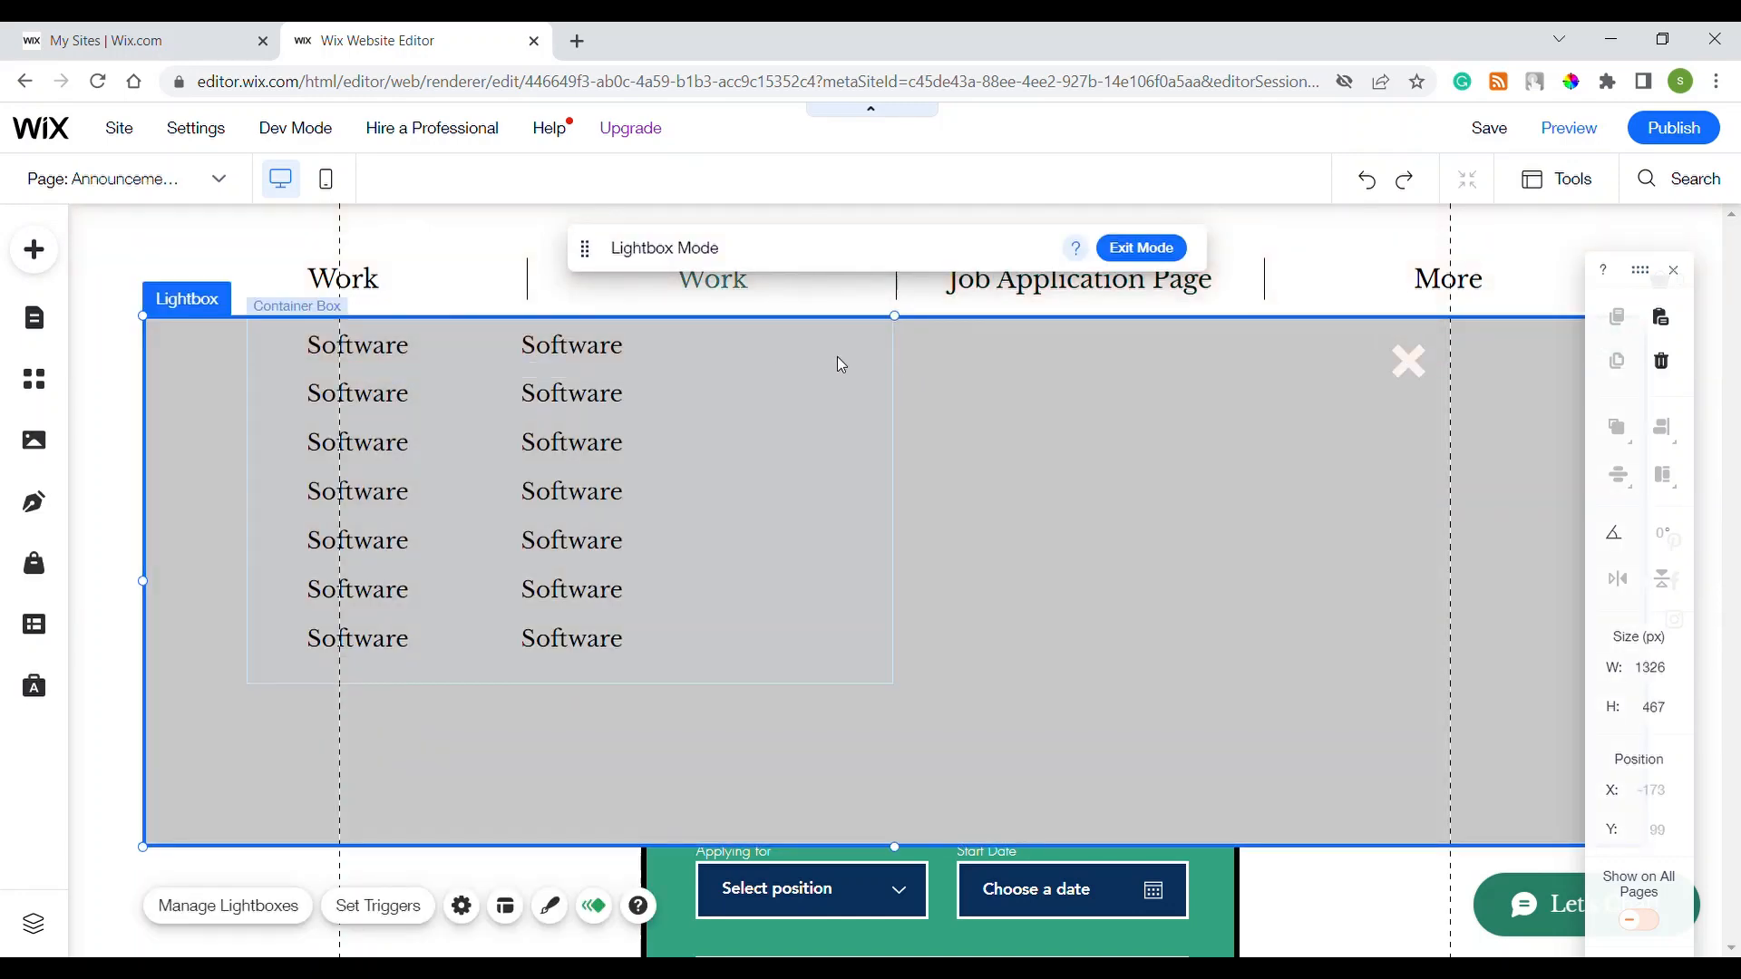
left_click(1408, 368)
key("Delete")
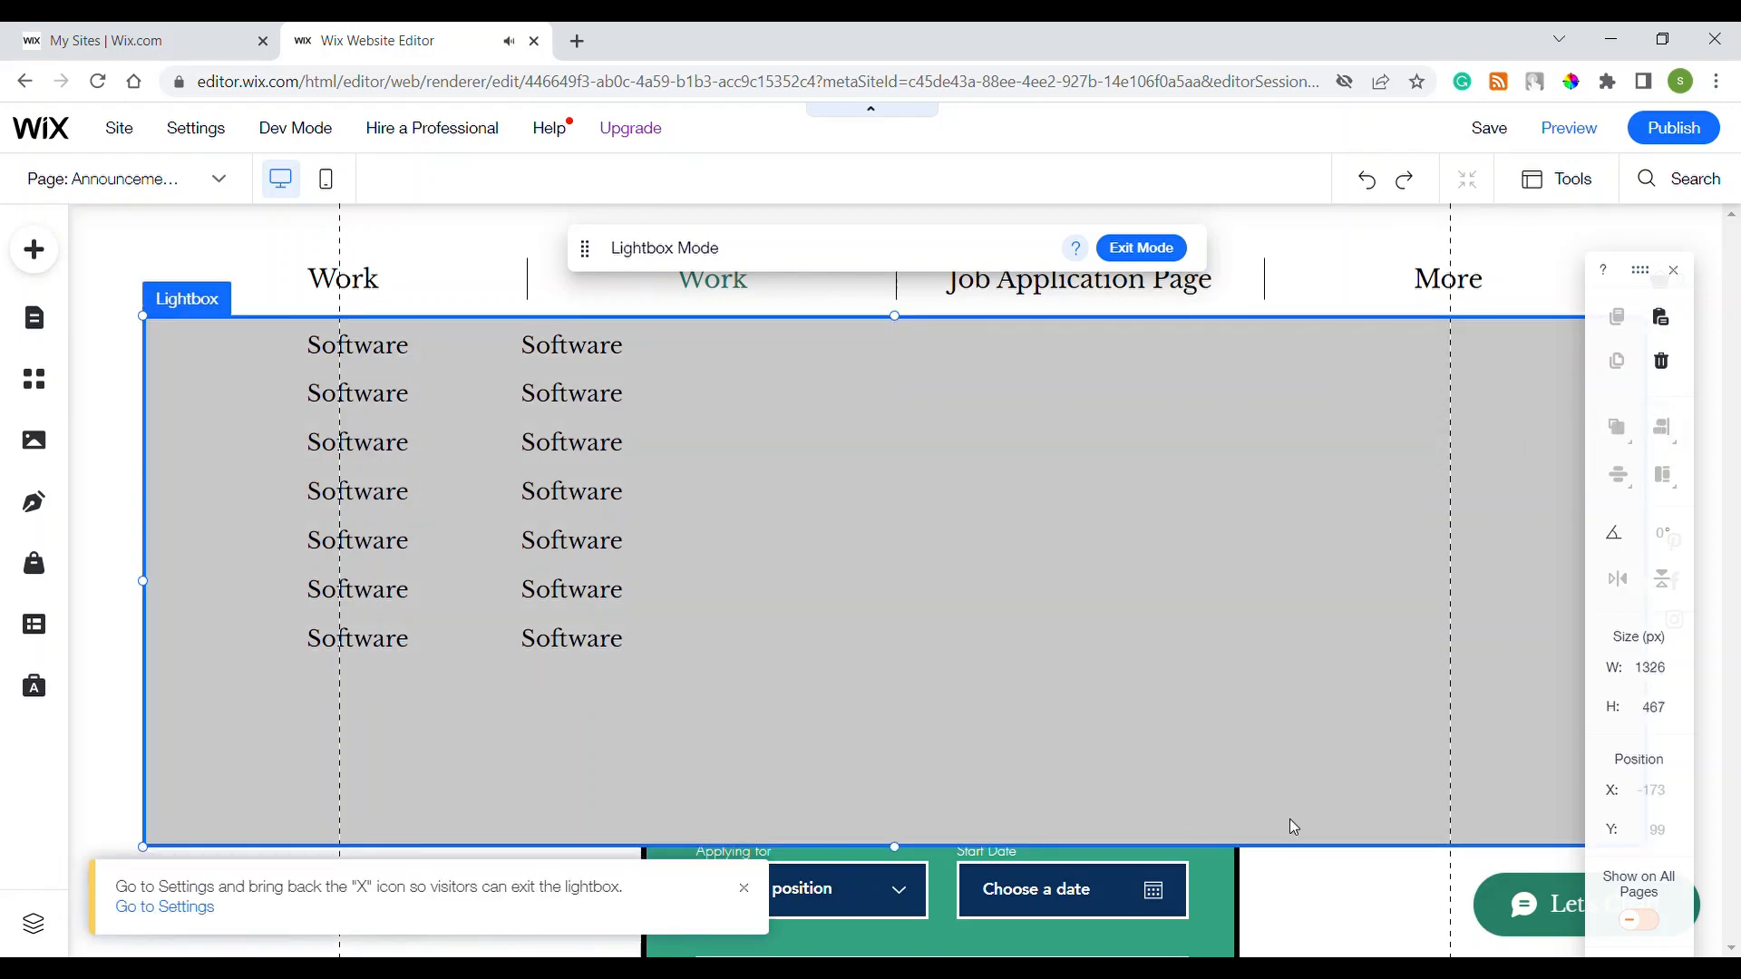
- Examine the lightbox's overlay settings, including the option that clicking closes the lightbox, and the overlay setup
left_click(1325, 876)
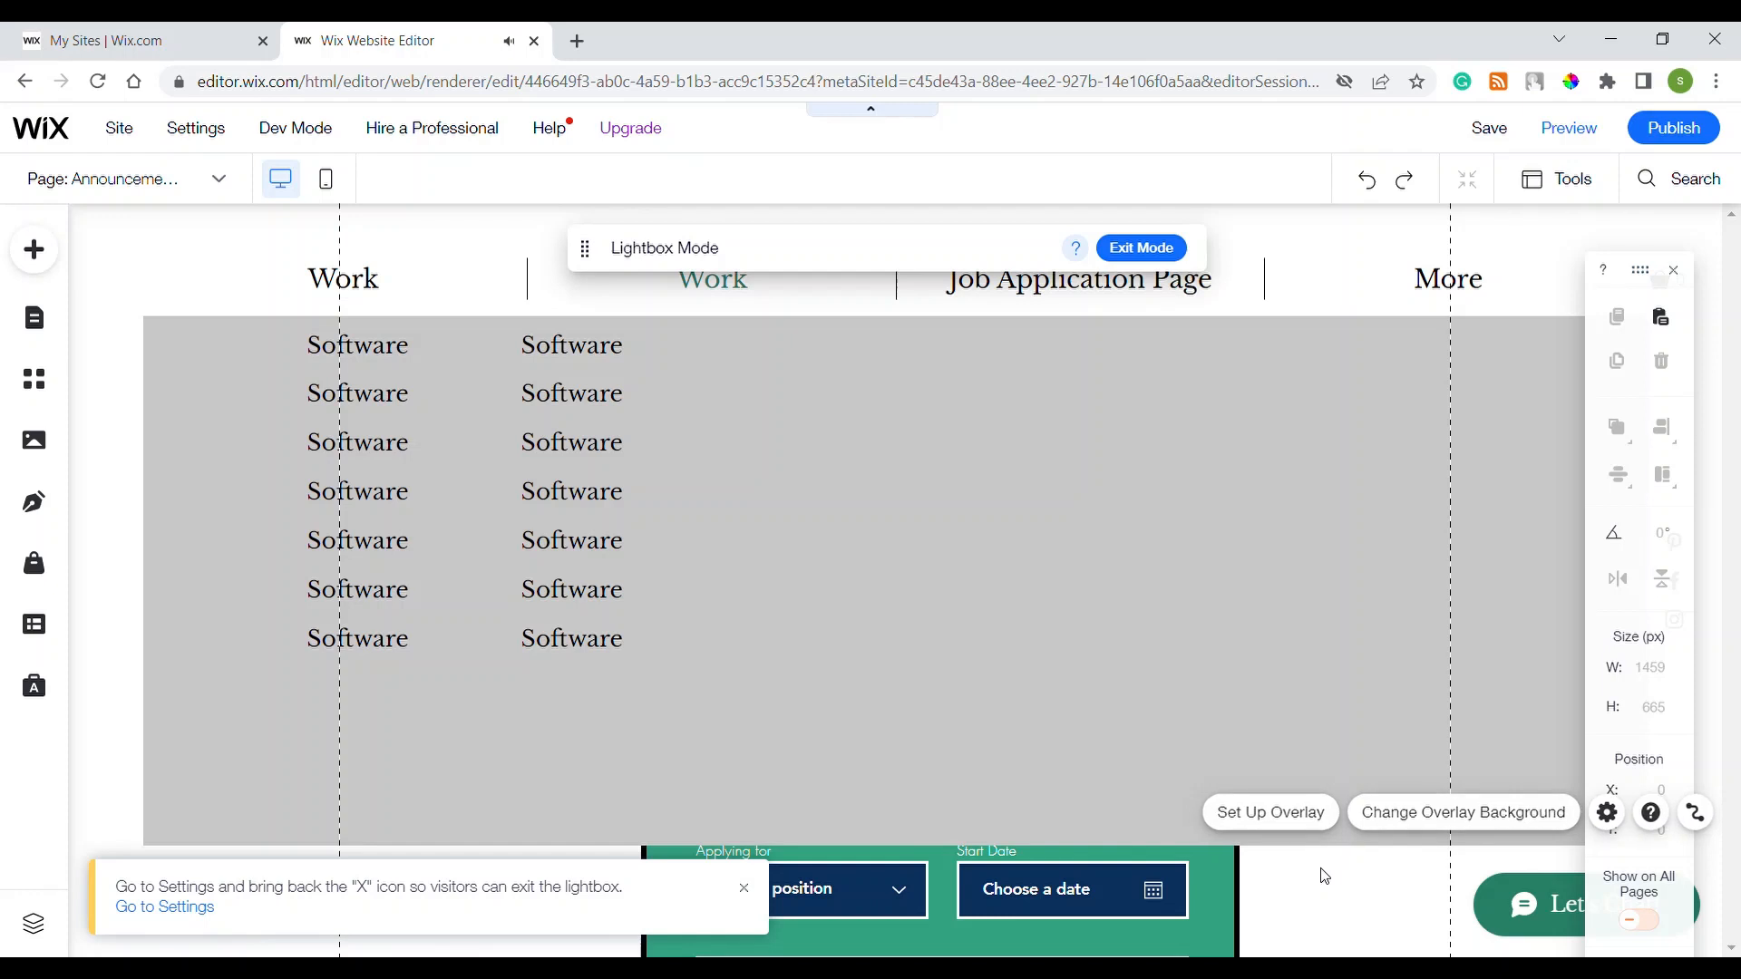
left_click(1610, 814)
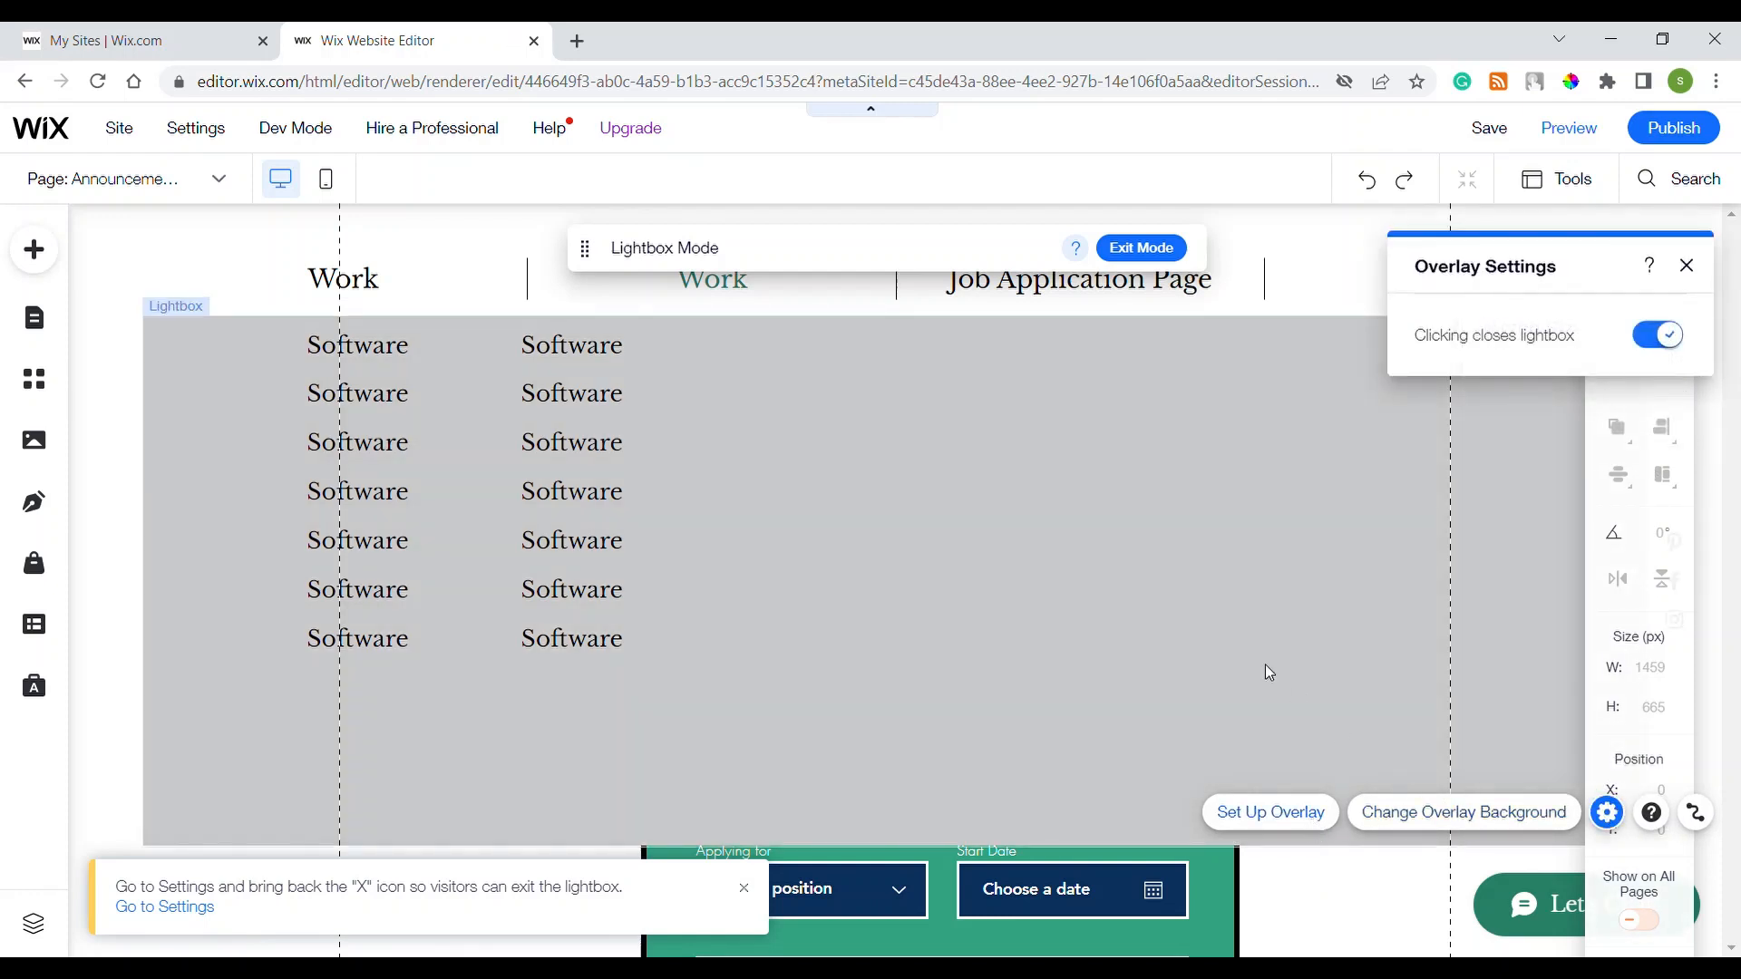
left_click(802, 412)
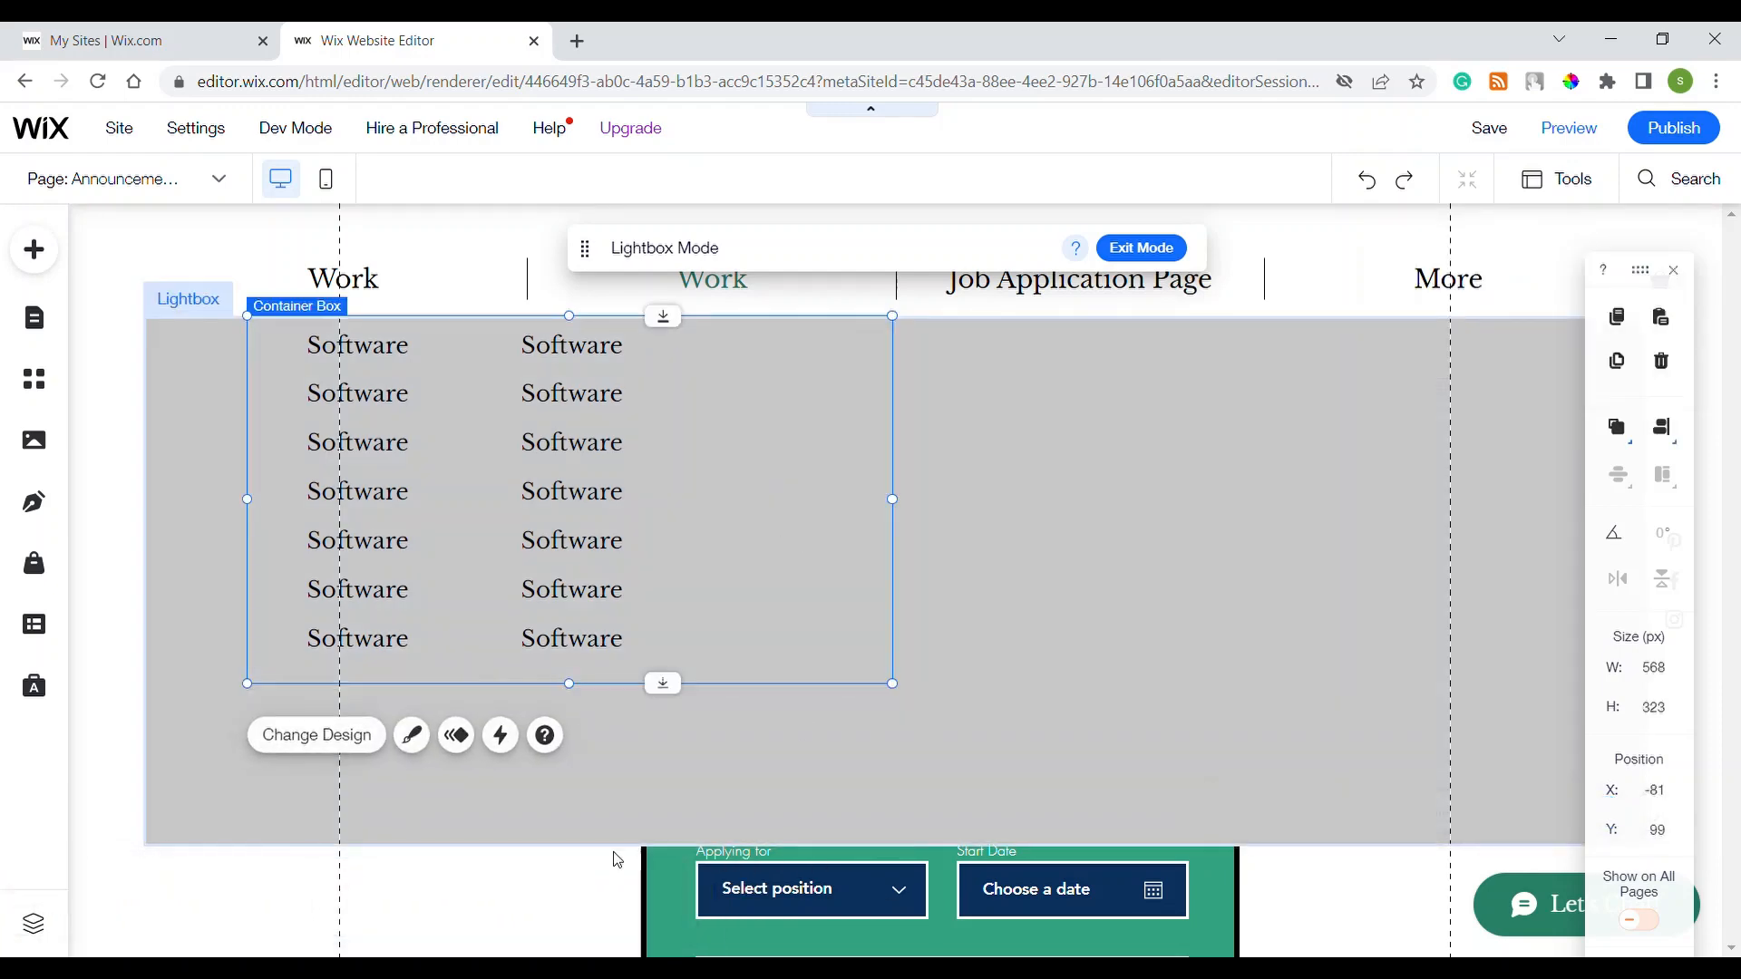
left_click(460, 864)
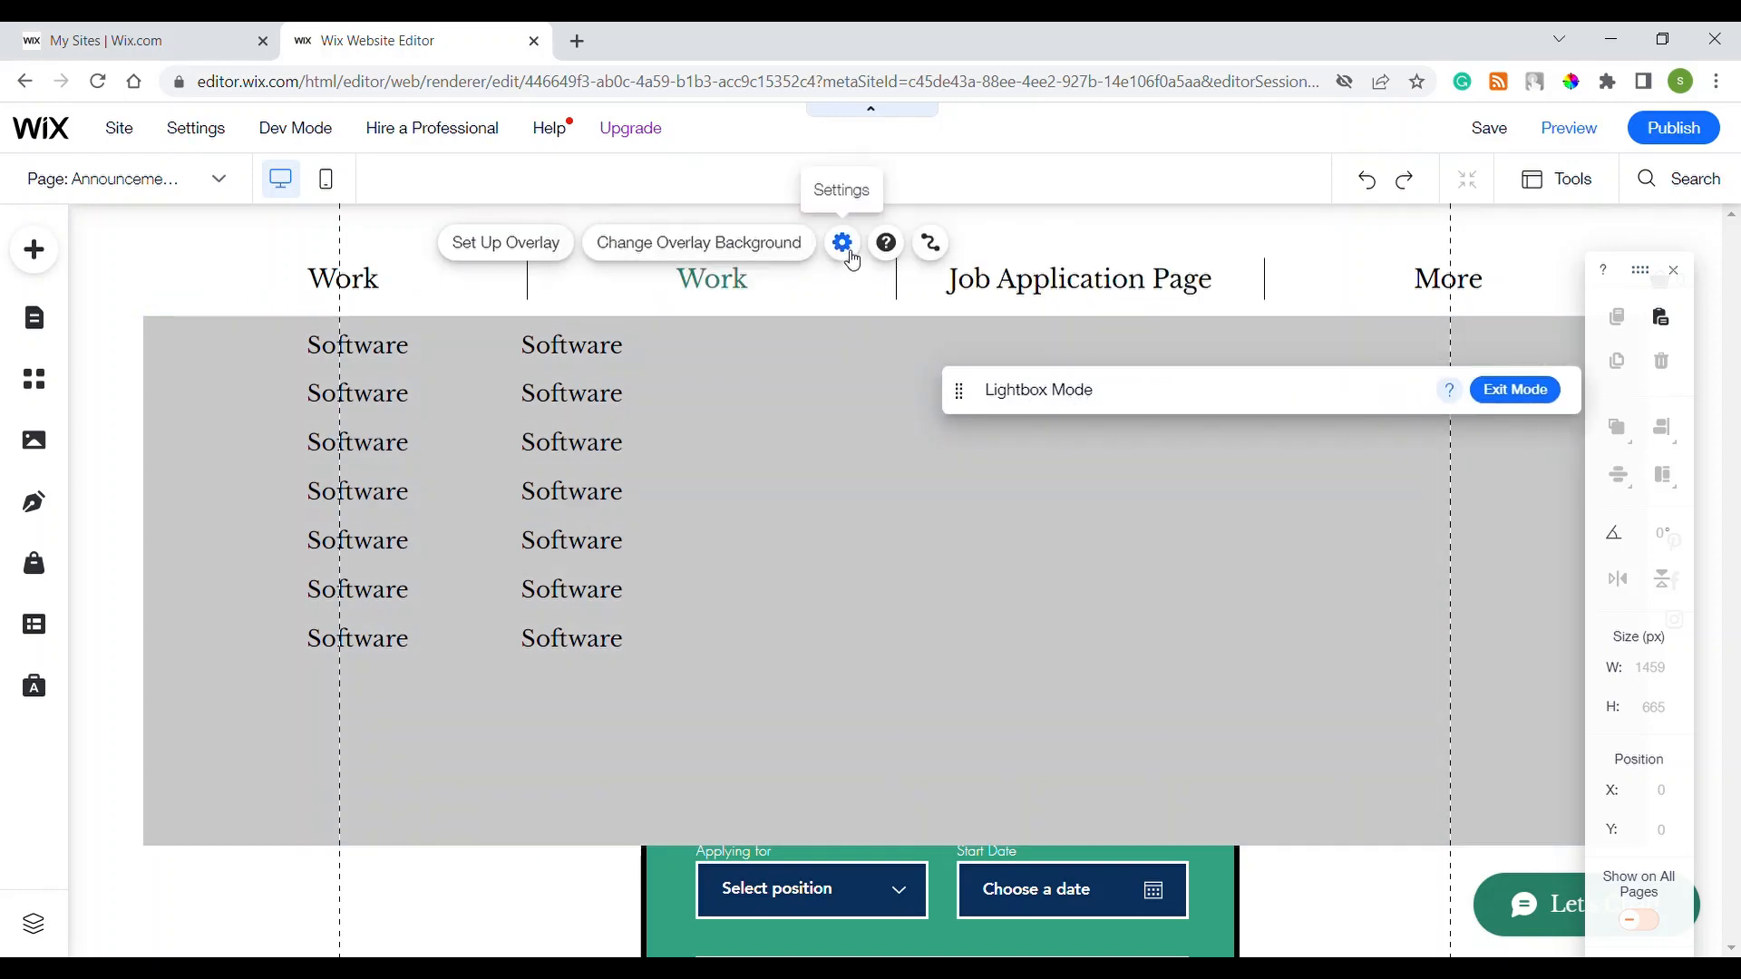
left_click(842, 243)
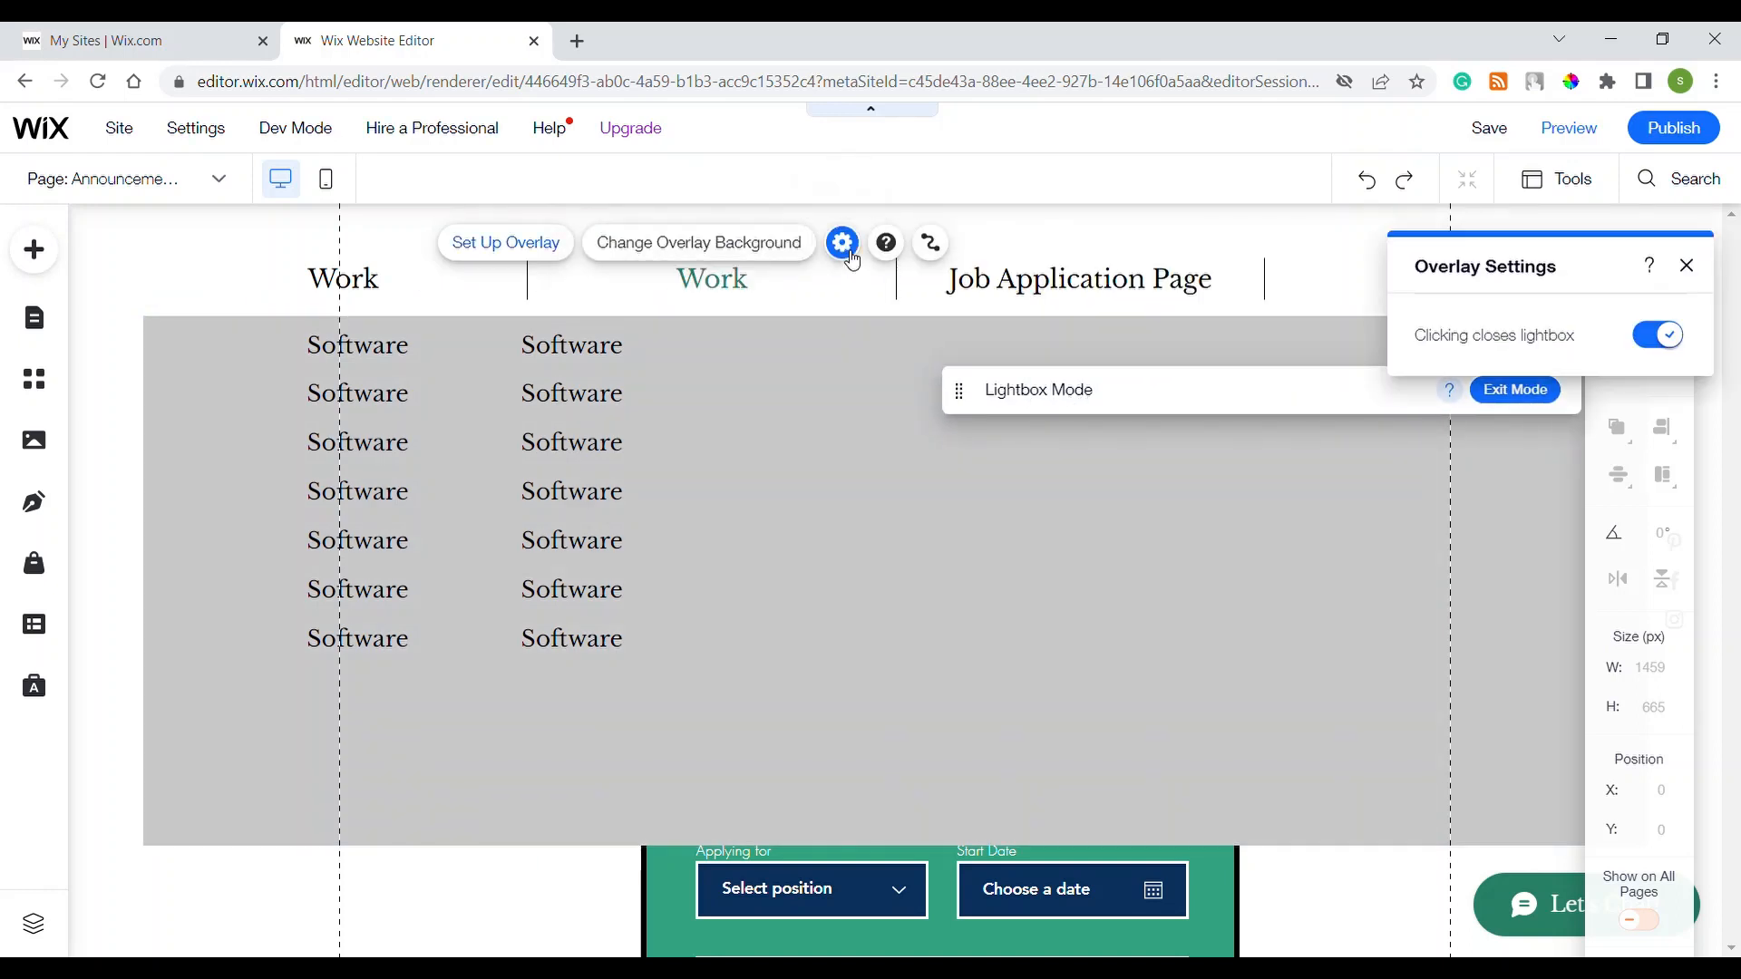
left_click(528, 245)
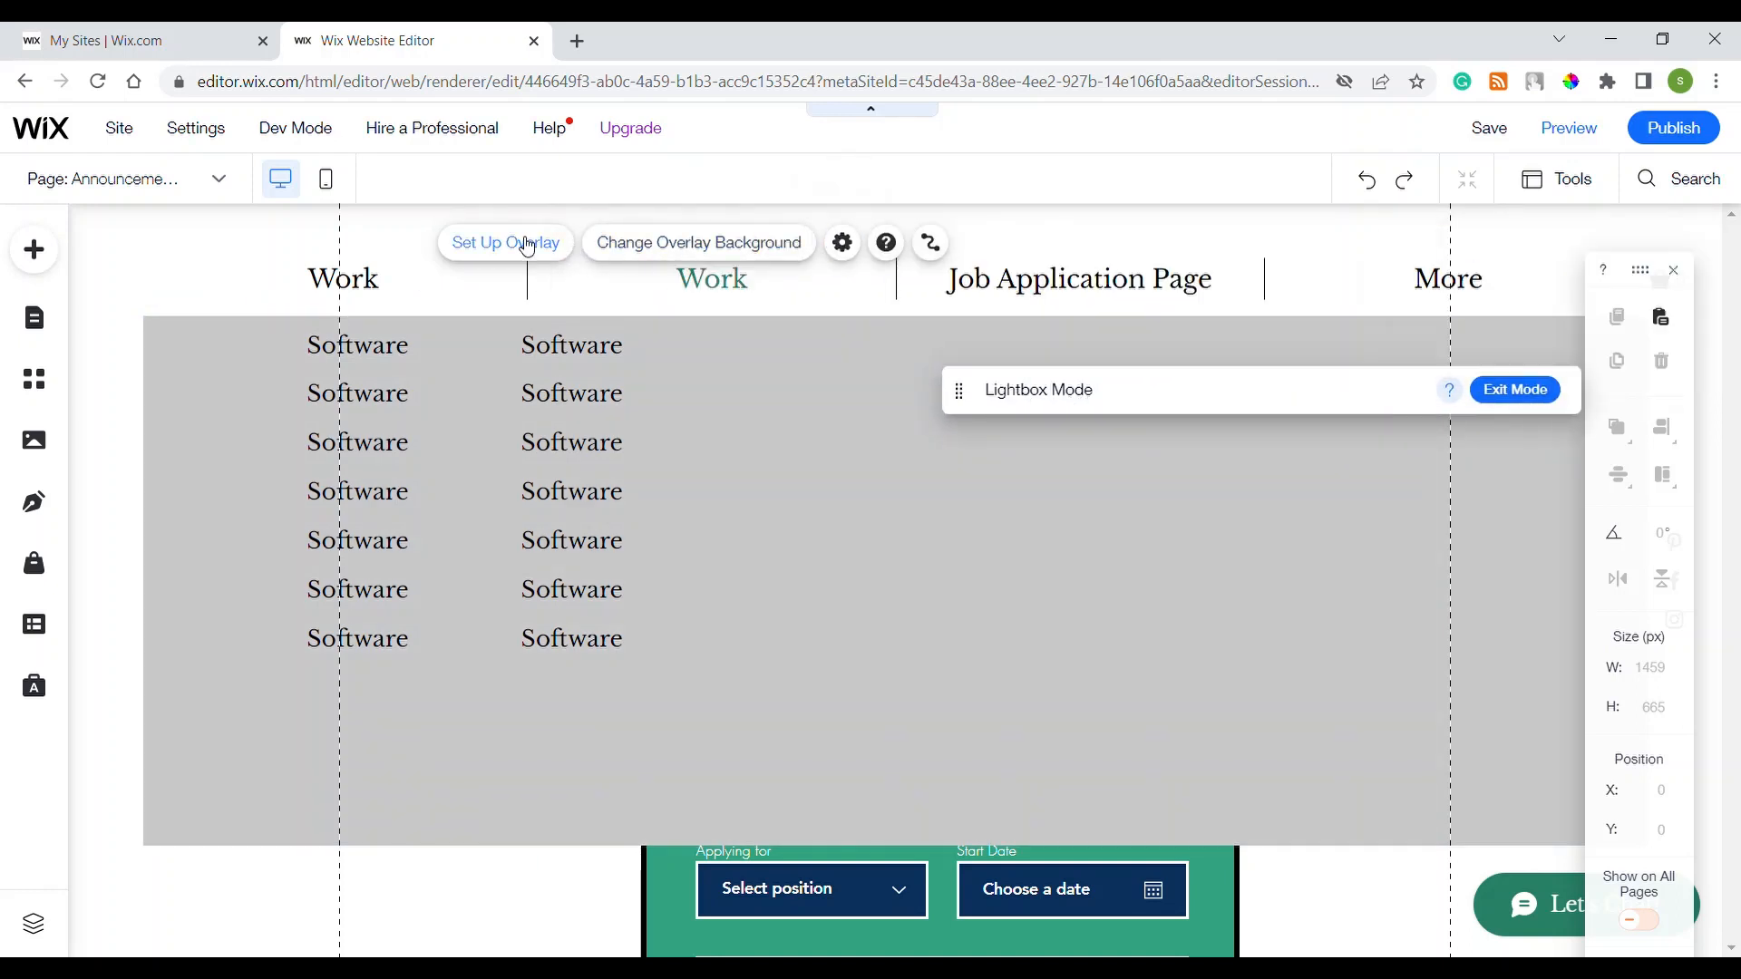
left_click(492, 345)
left_click(993, 521)
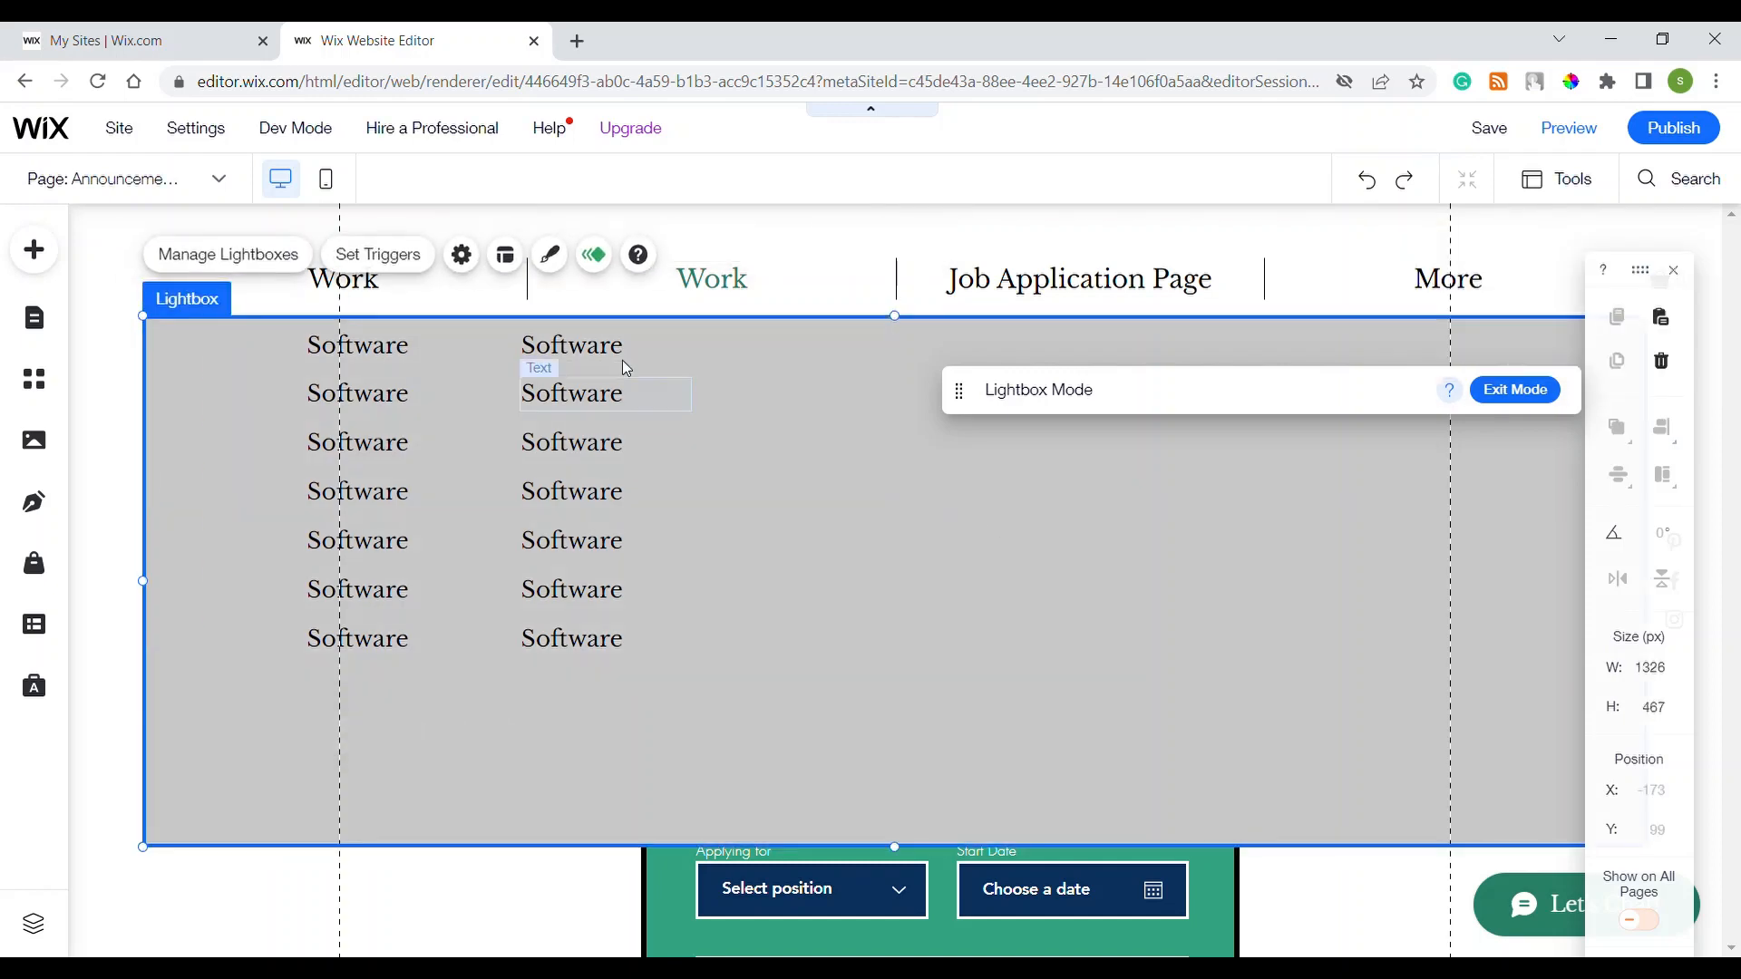
- Turn off automatic display of the lightbox on pages in its trigger settings
left_click(418, 265)
left_click(408, 263)
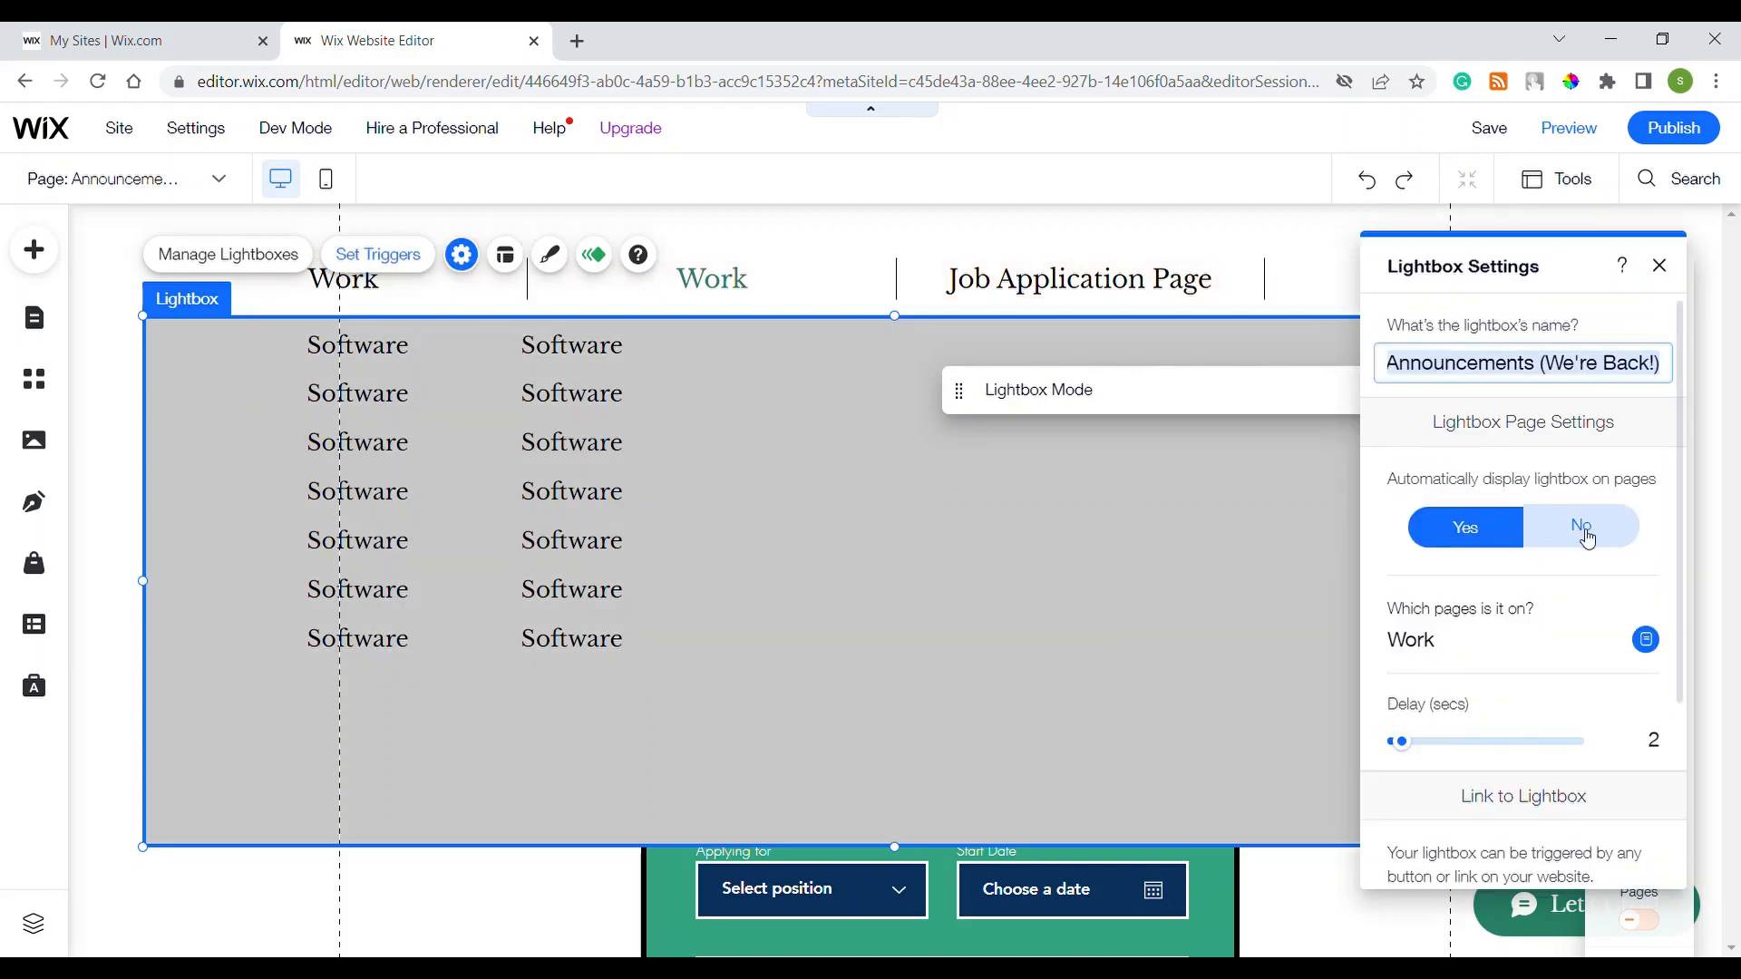
left_click(1588, 539)
left_click(1660, 265)
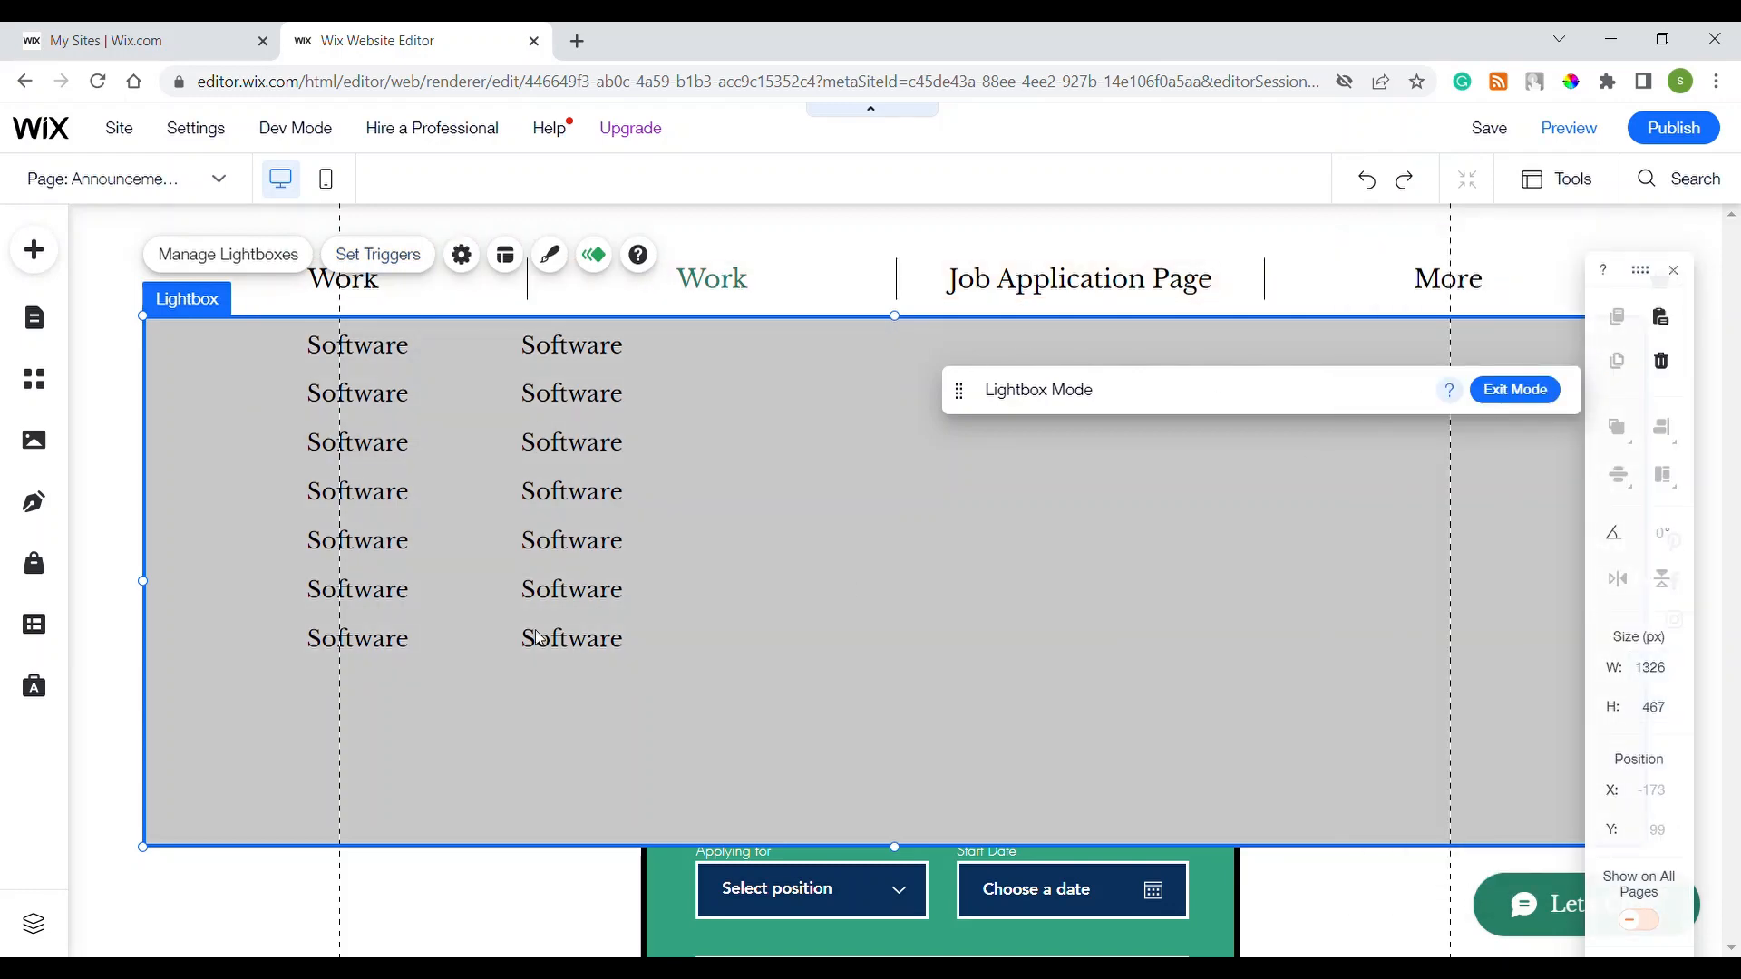
- Lower the lightbox's upper edge to resize the panel to a height of 435 px at Y position 115
left_click(281, 743)
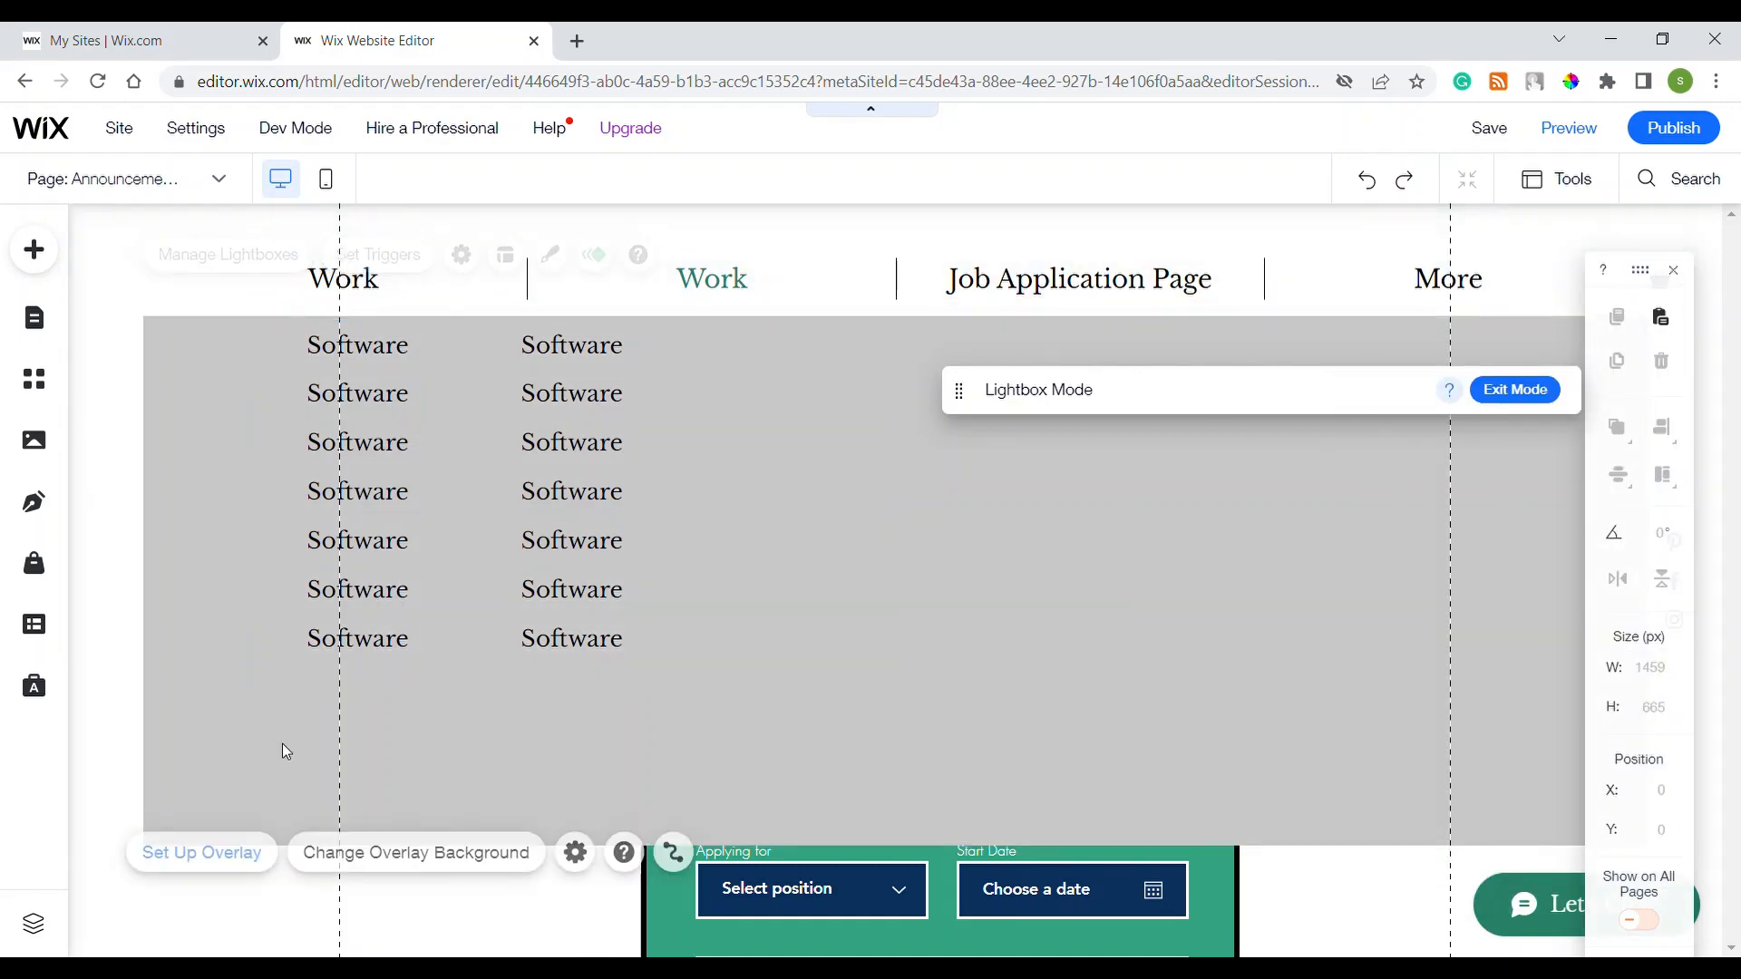
left_click(780, 349)
left_click(922, 417)
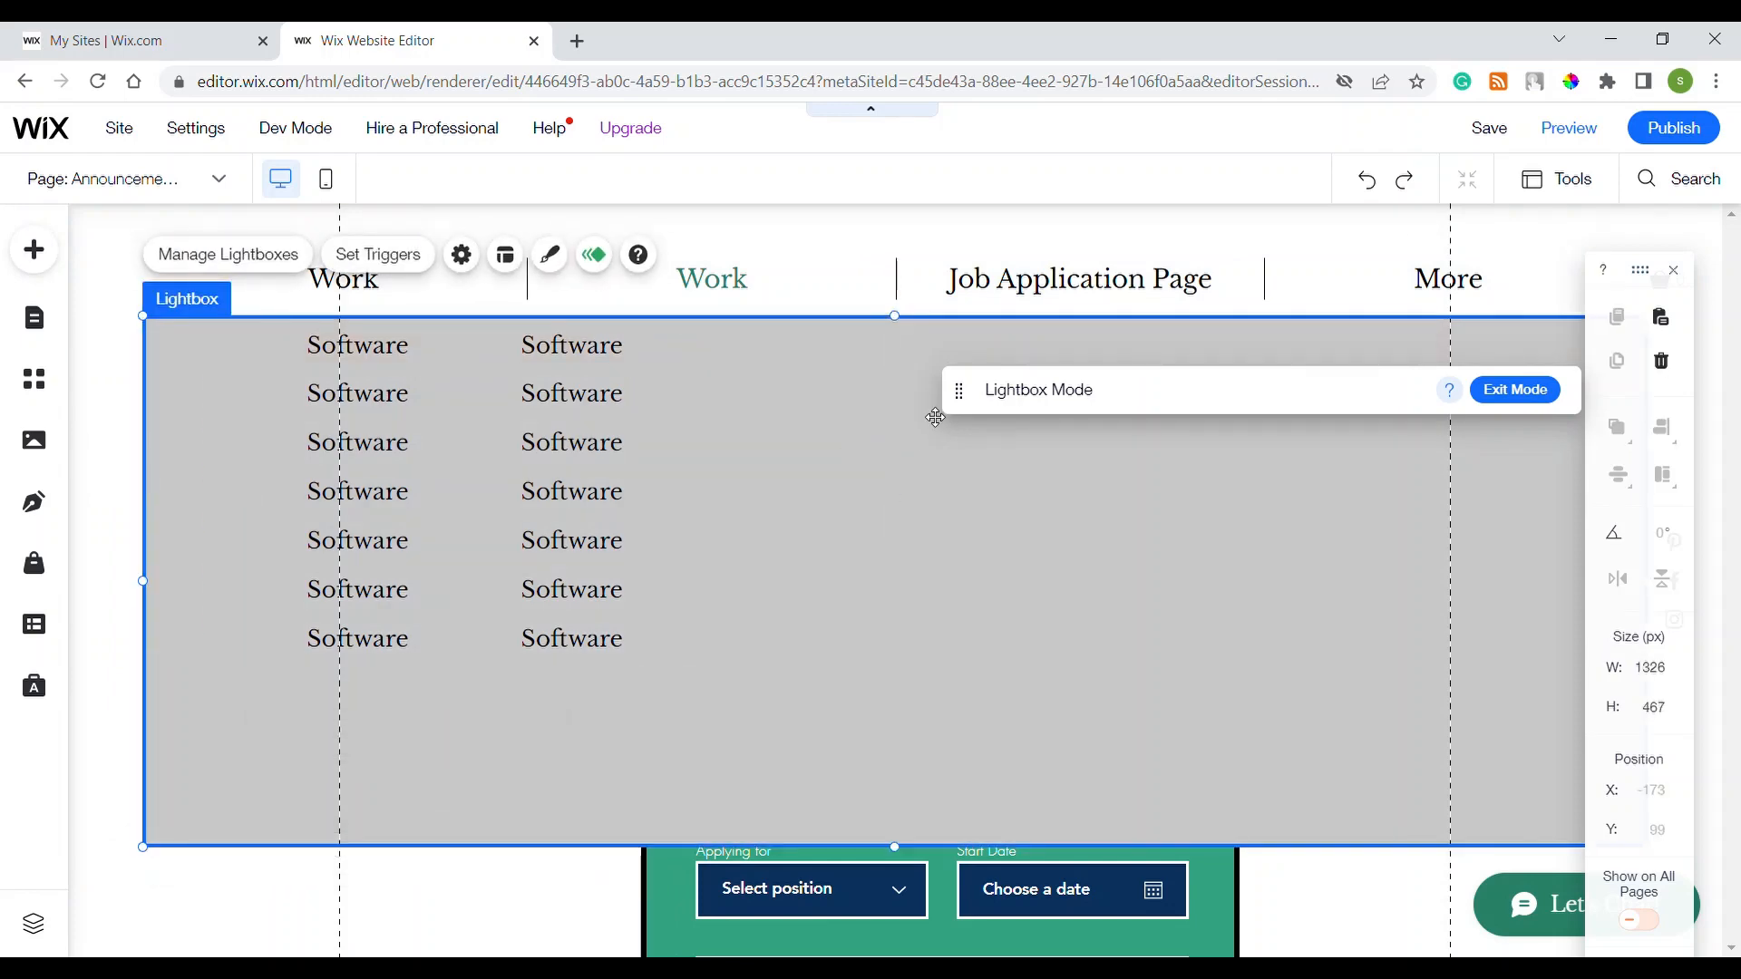
left_click_drag(895, 317, 905, 342)
left_click(613, 399)
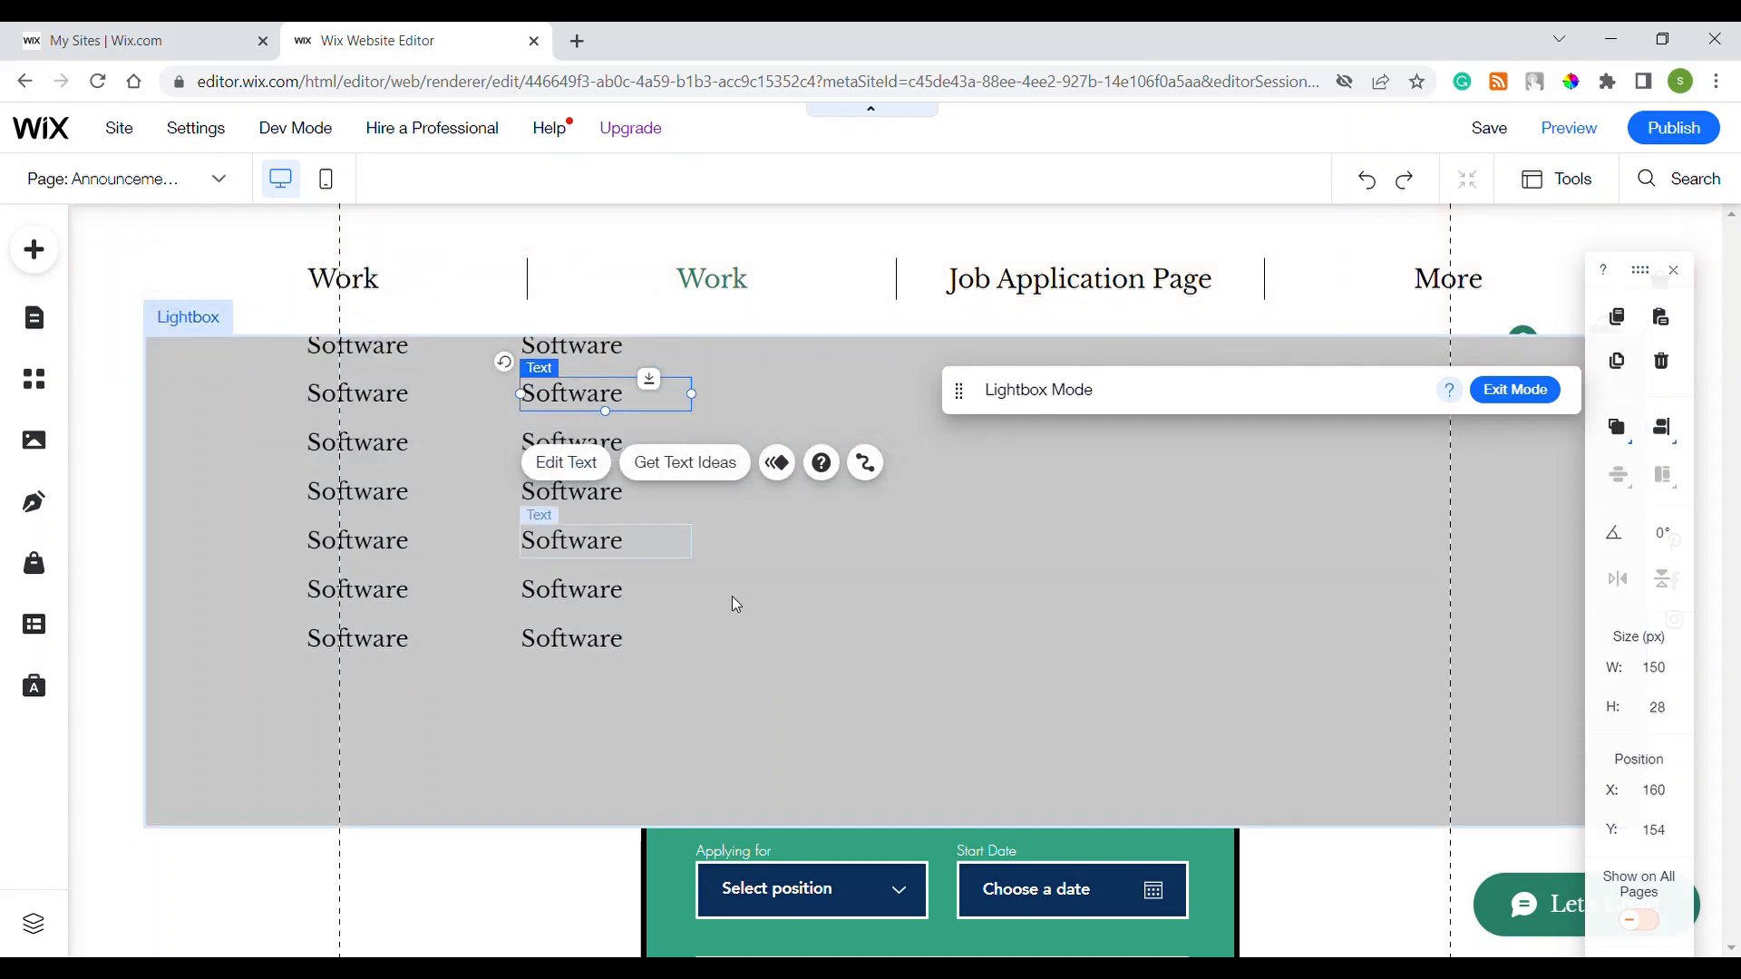
left_click(859, 701)
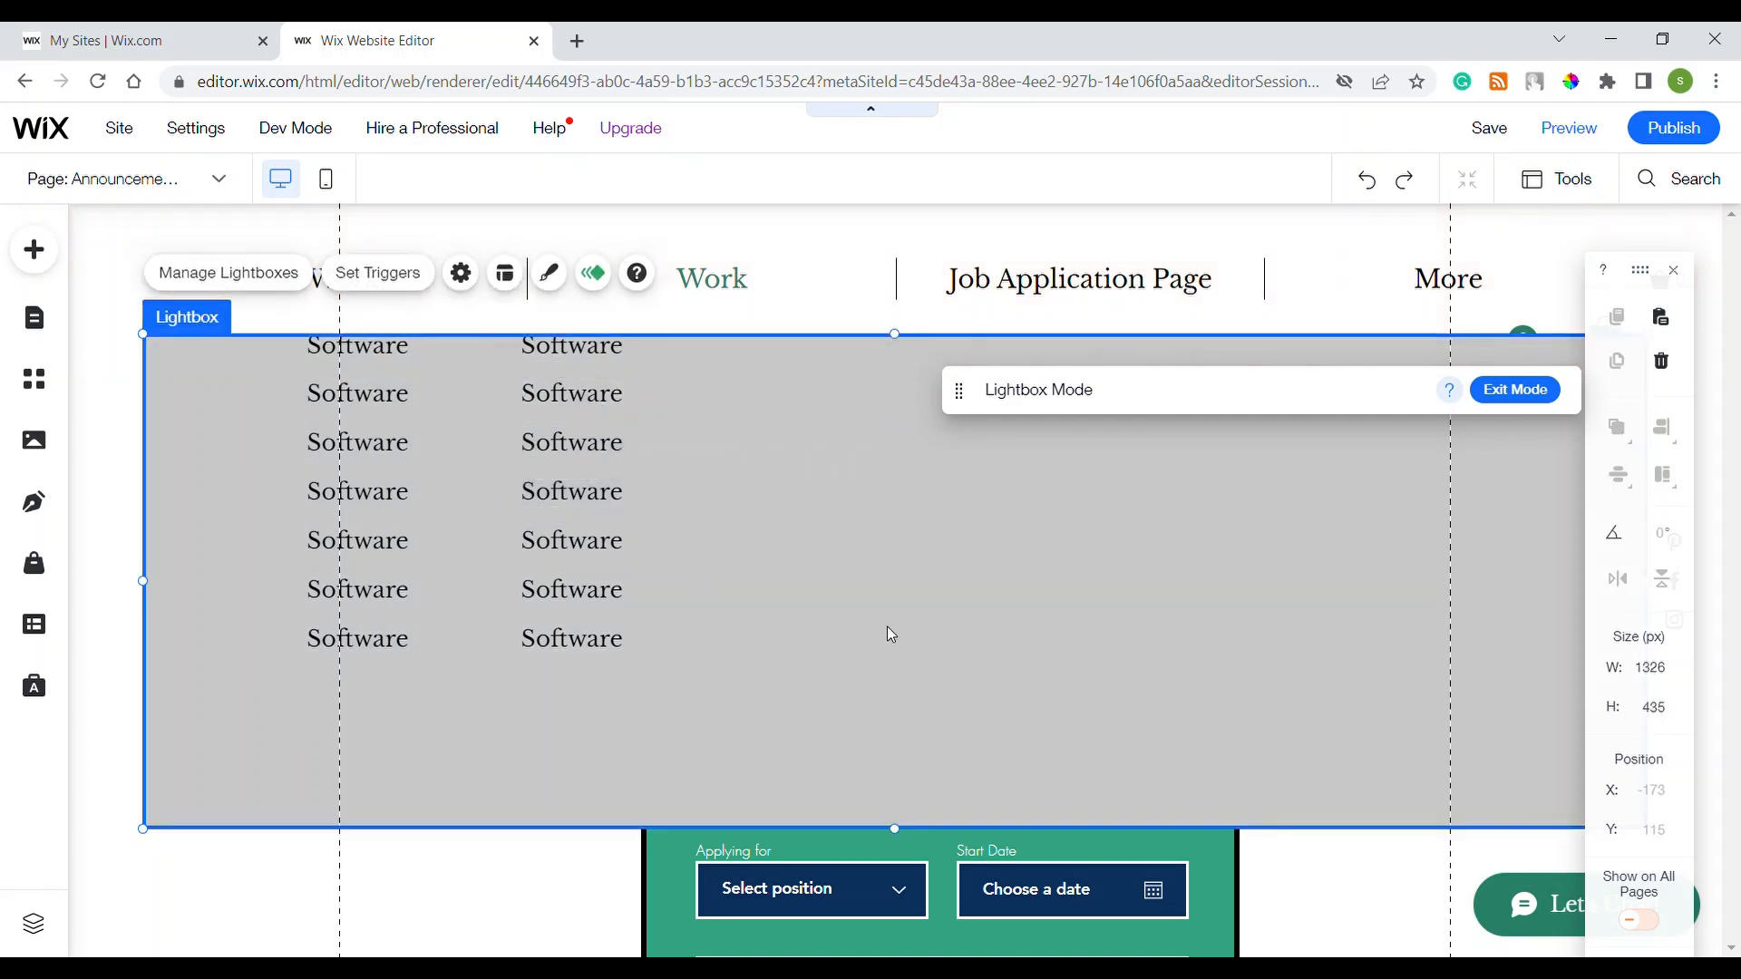
- Preview the site on the Job Application Page and open the lightbox from the linked Work menu item
left_click(1588, 118)
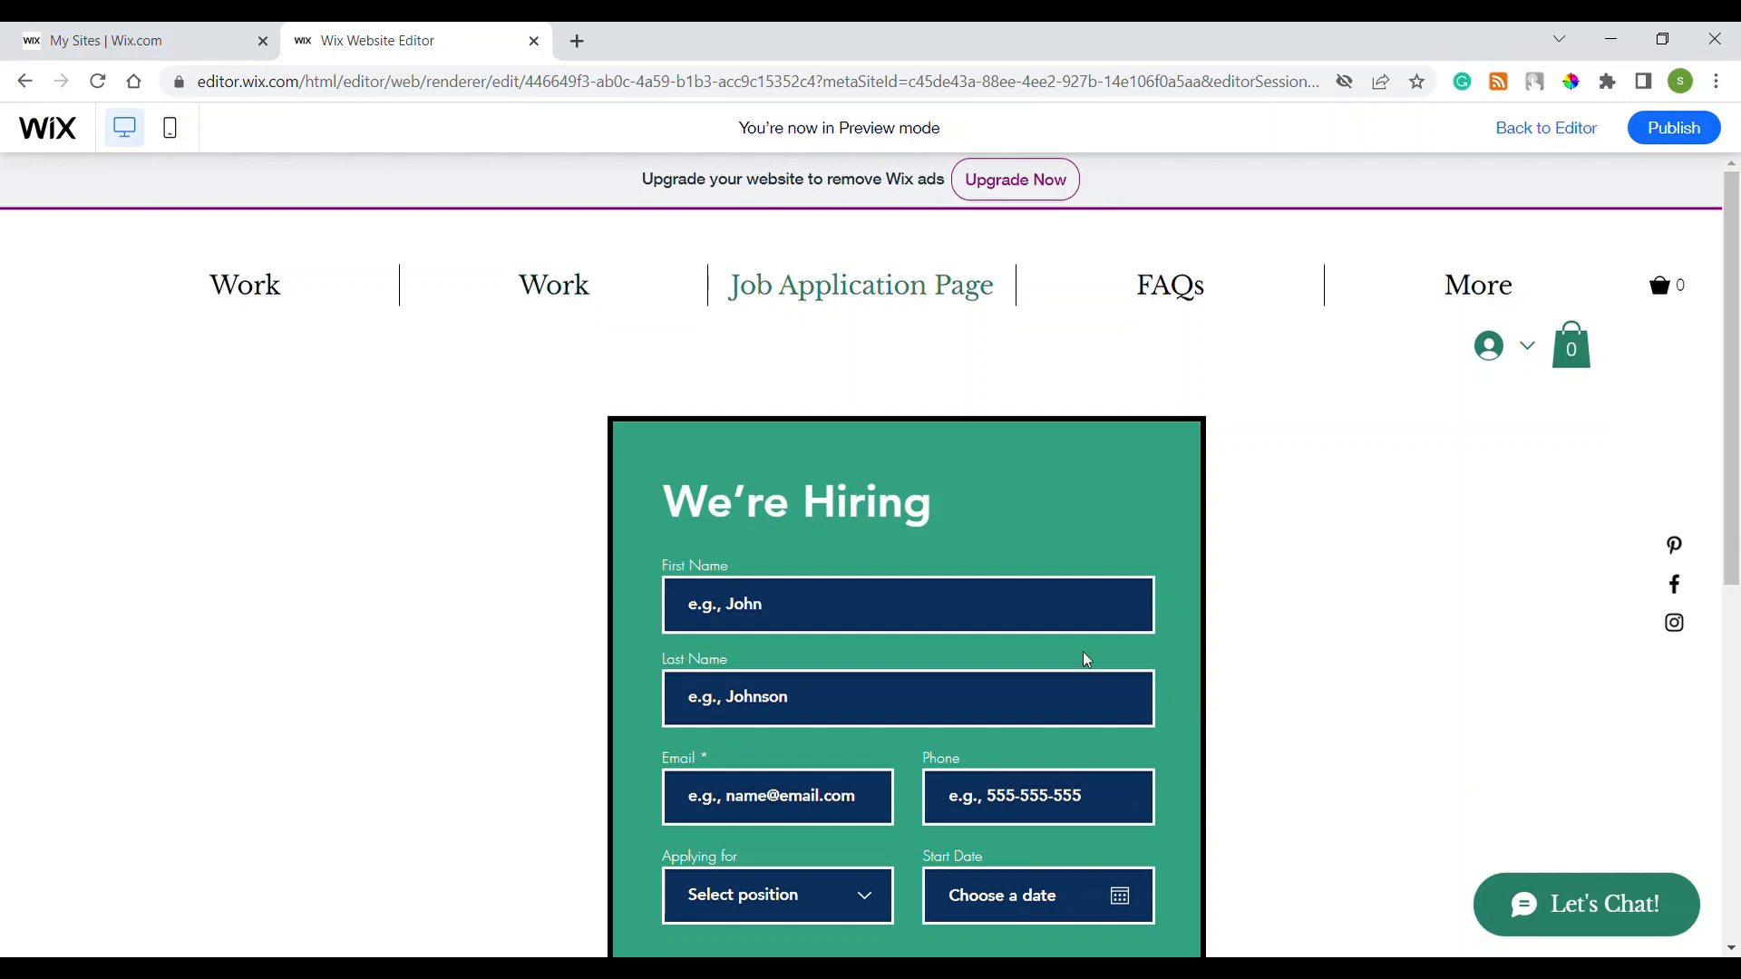
mouse_move(547, 302)
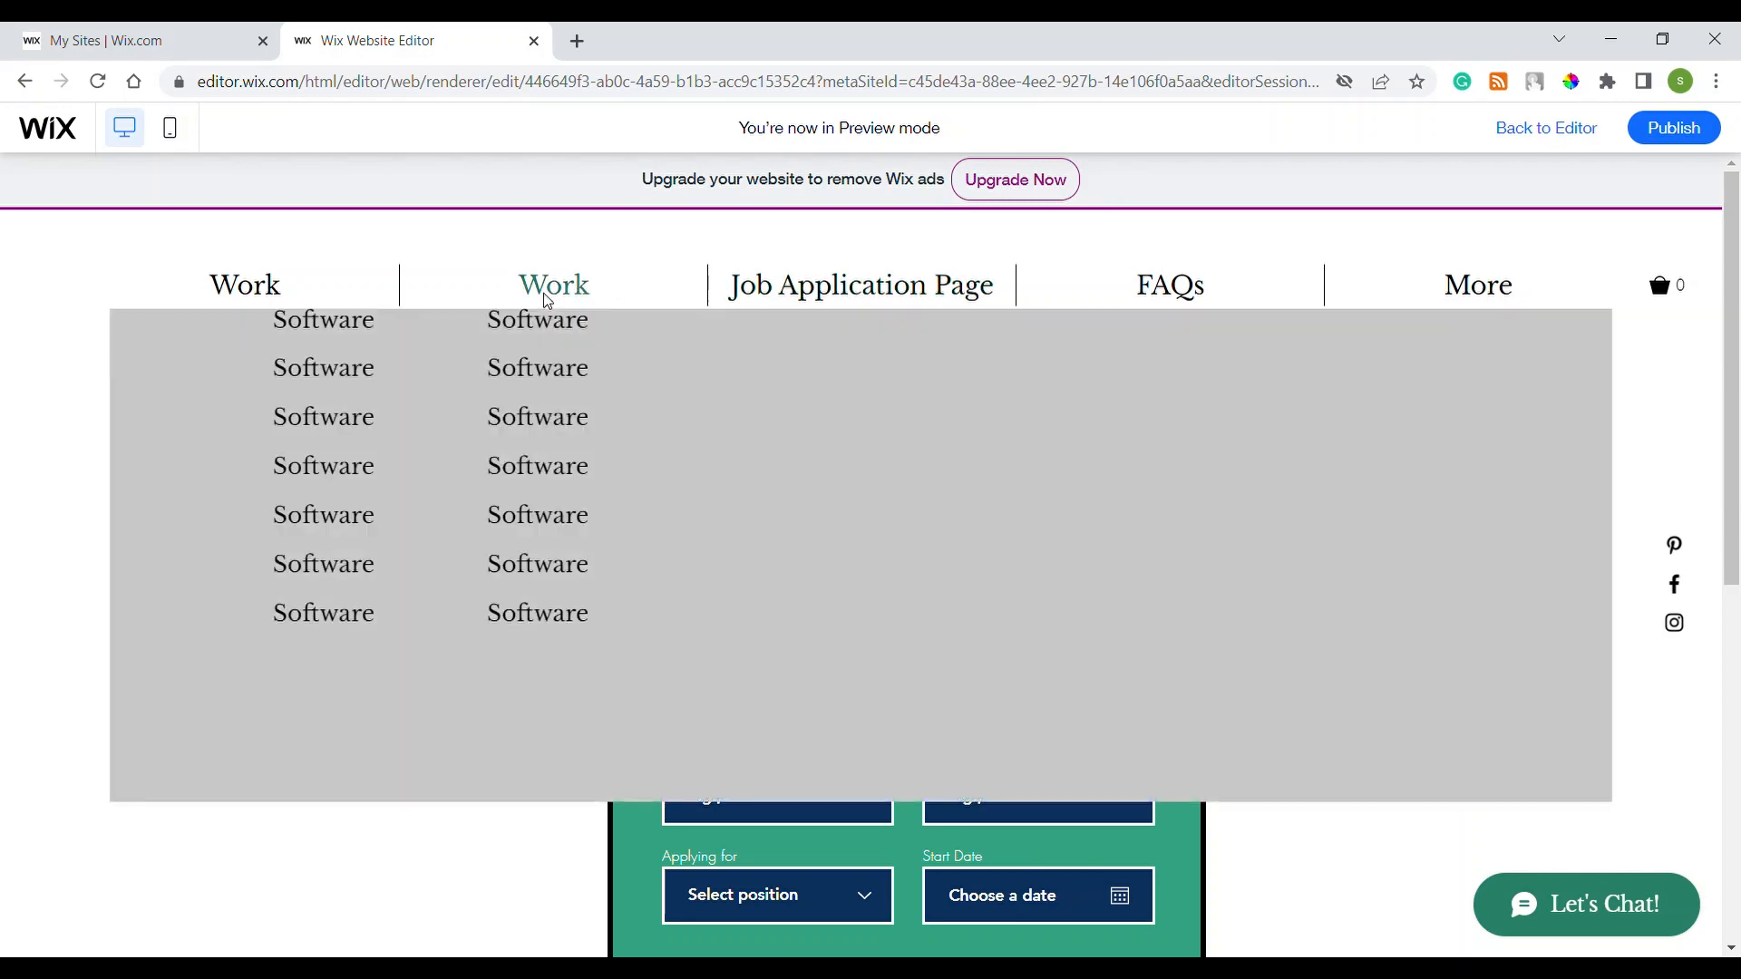